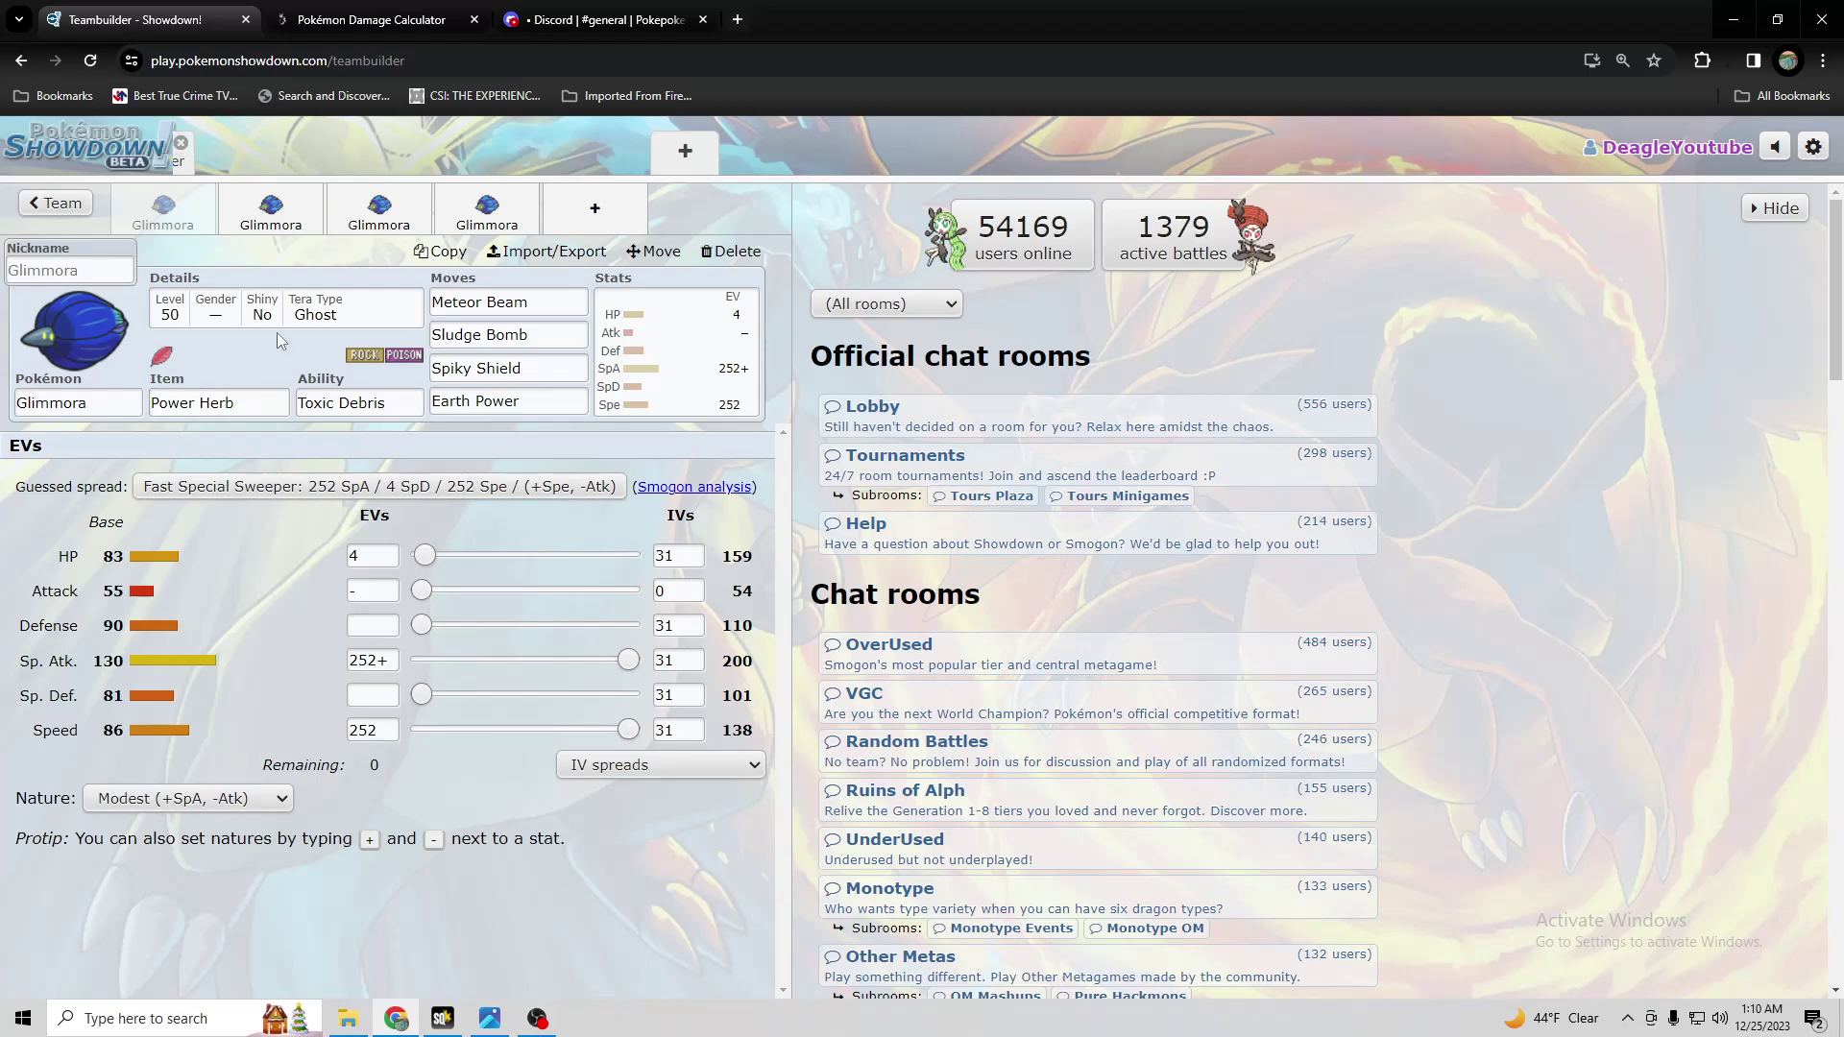
- Switch to the damage calculator showing +1 Meteor Beam guaranteed to OHKO Incineroar
left_click(411, 23)
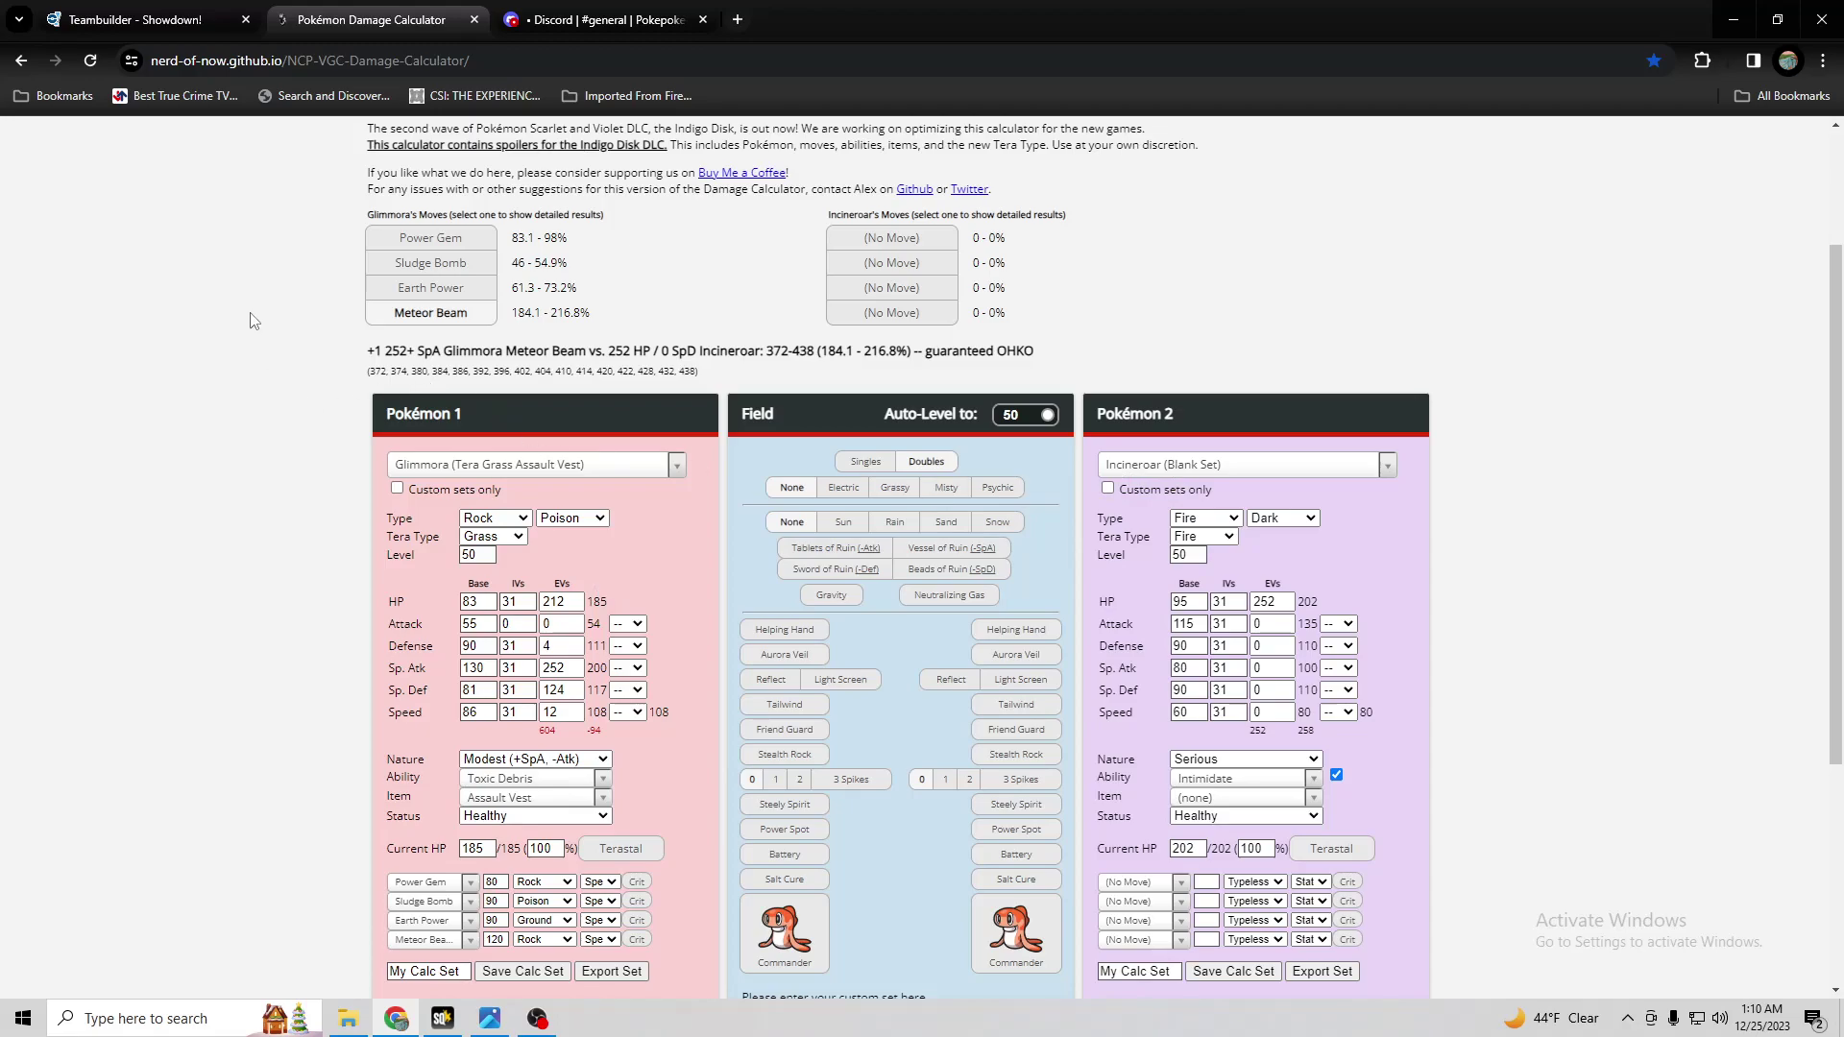
- Return to the Showdown teambuilder on Glimmora's Power Herb set with Tera Ghost
left_click(135, 19)
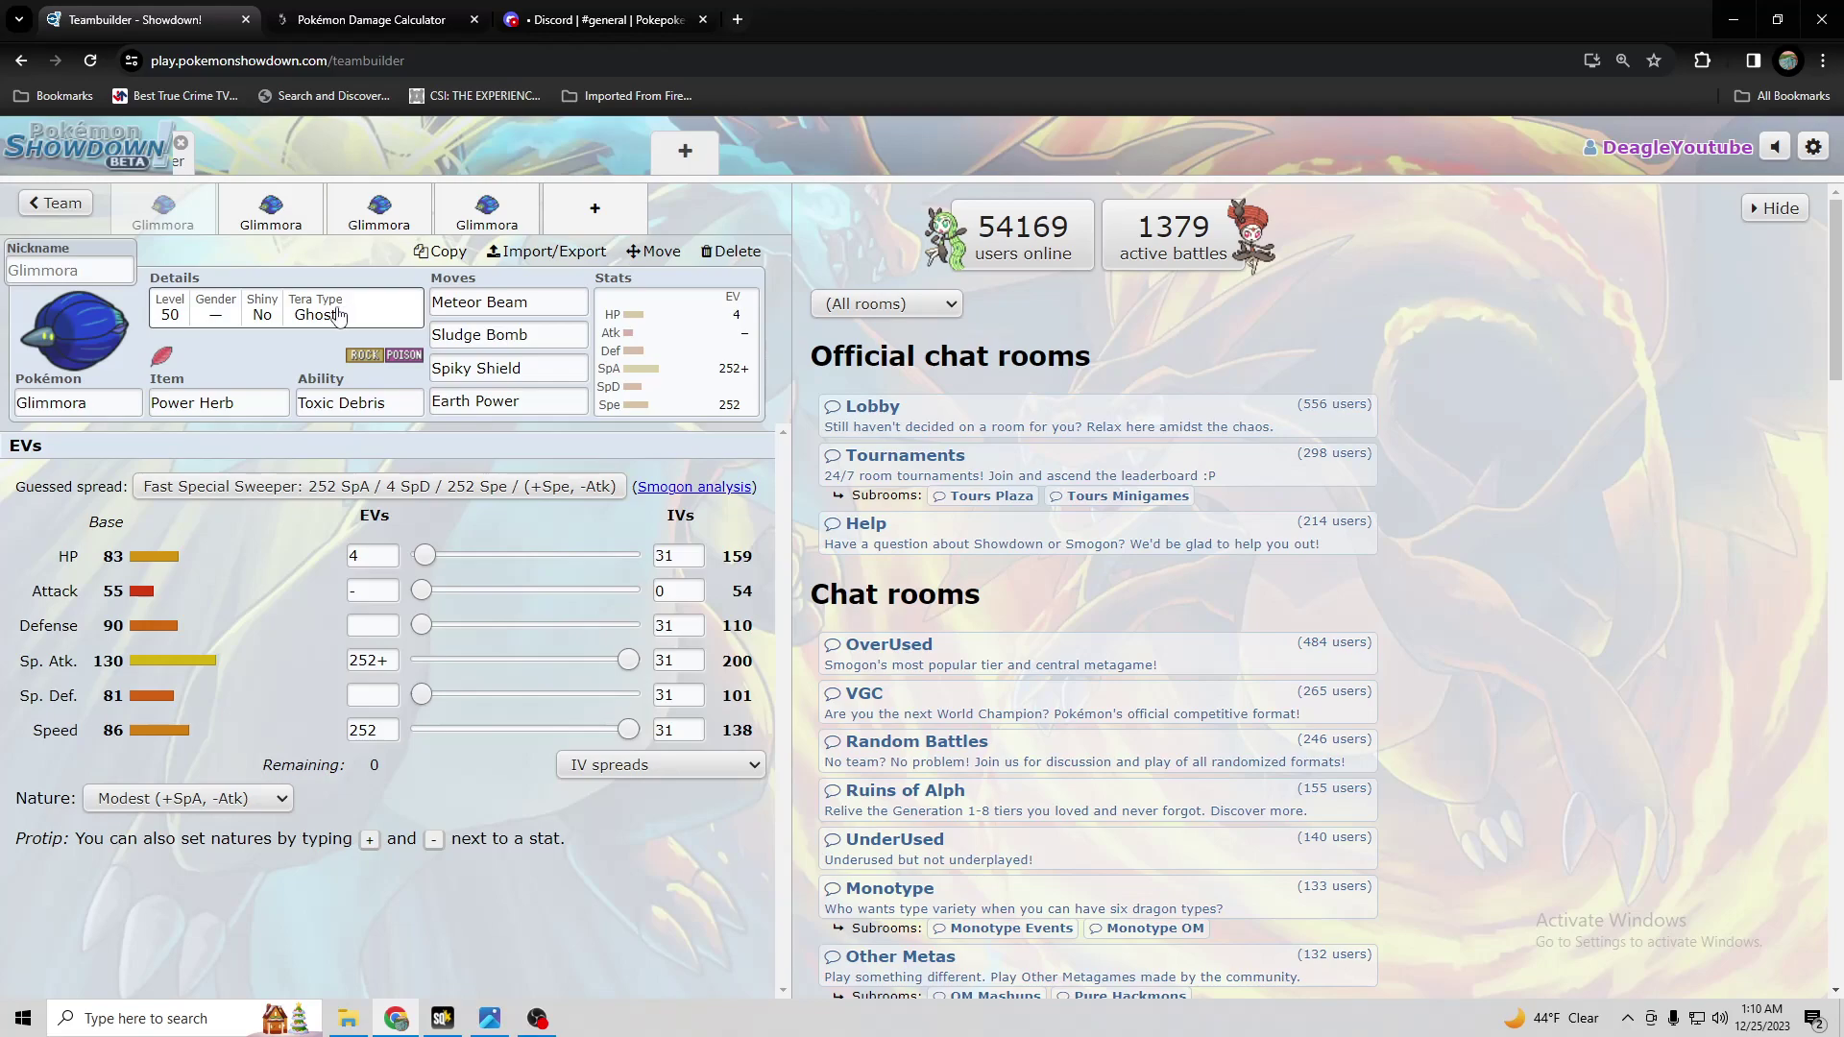
- Check Glimmora's ability options and its Level 50, Tera Ghost details
left_click(341, 398)
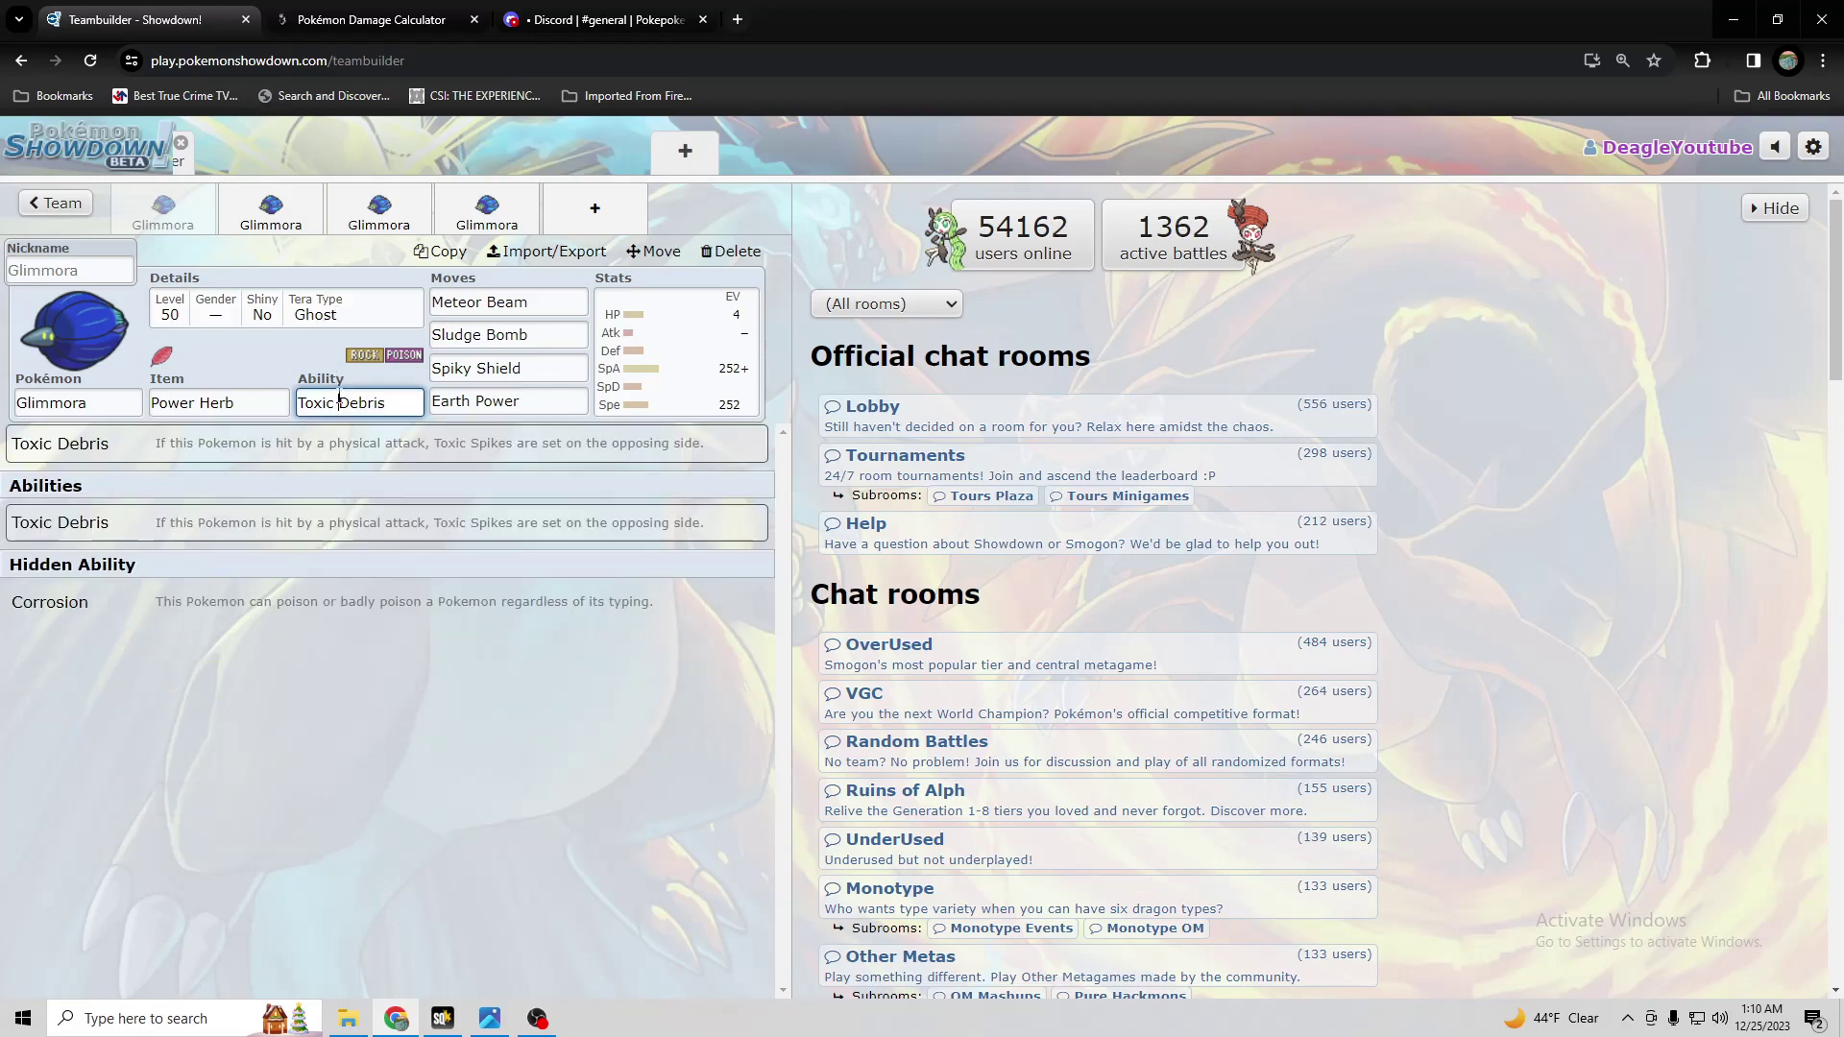
left_click(338, 324)
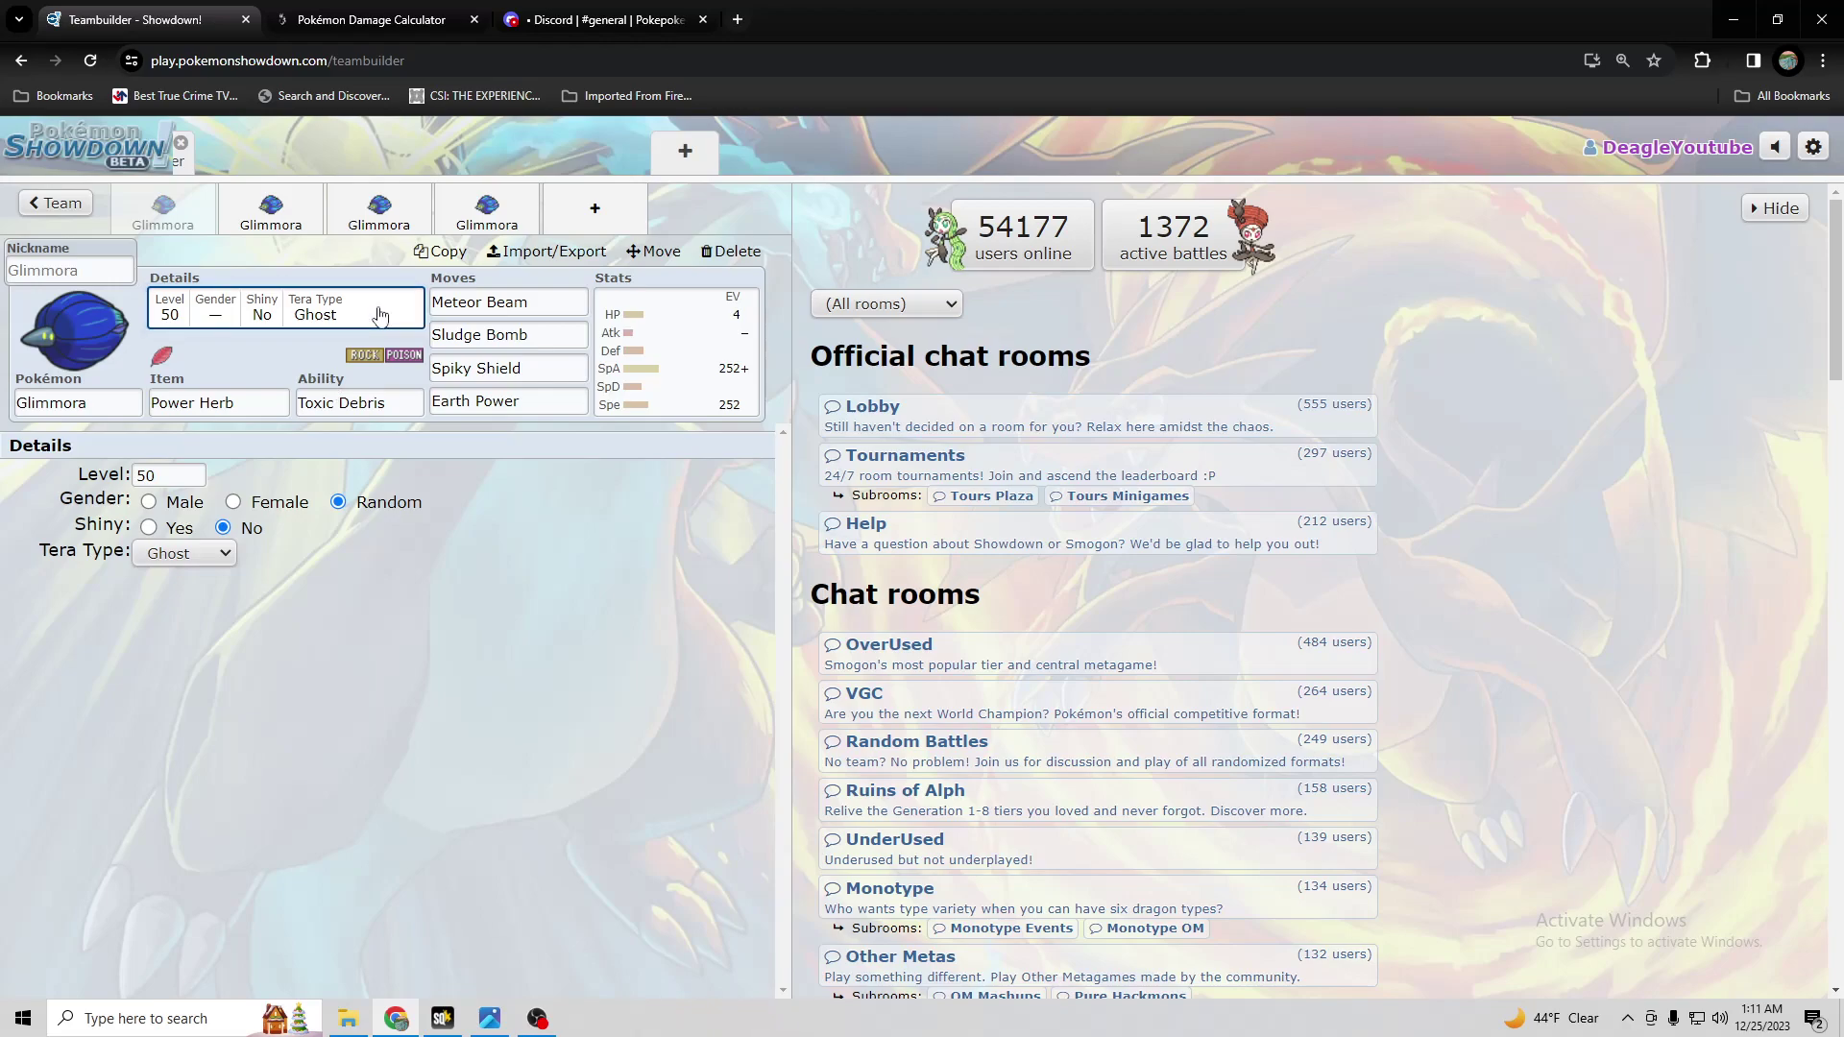
- In the calculator, give Incineroar an Assault Vest and 252 Sp. Def EVs
left_click(371, 19)
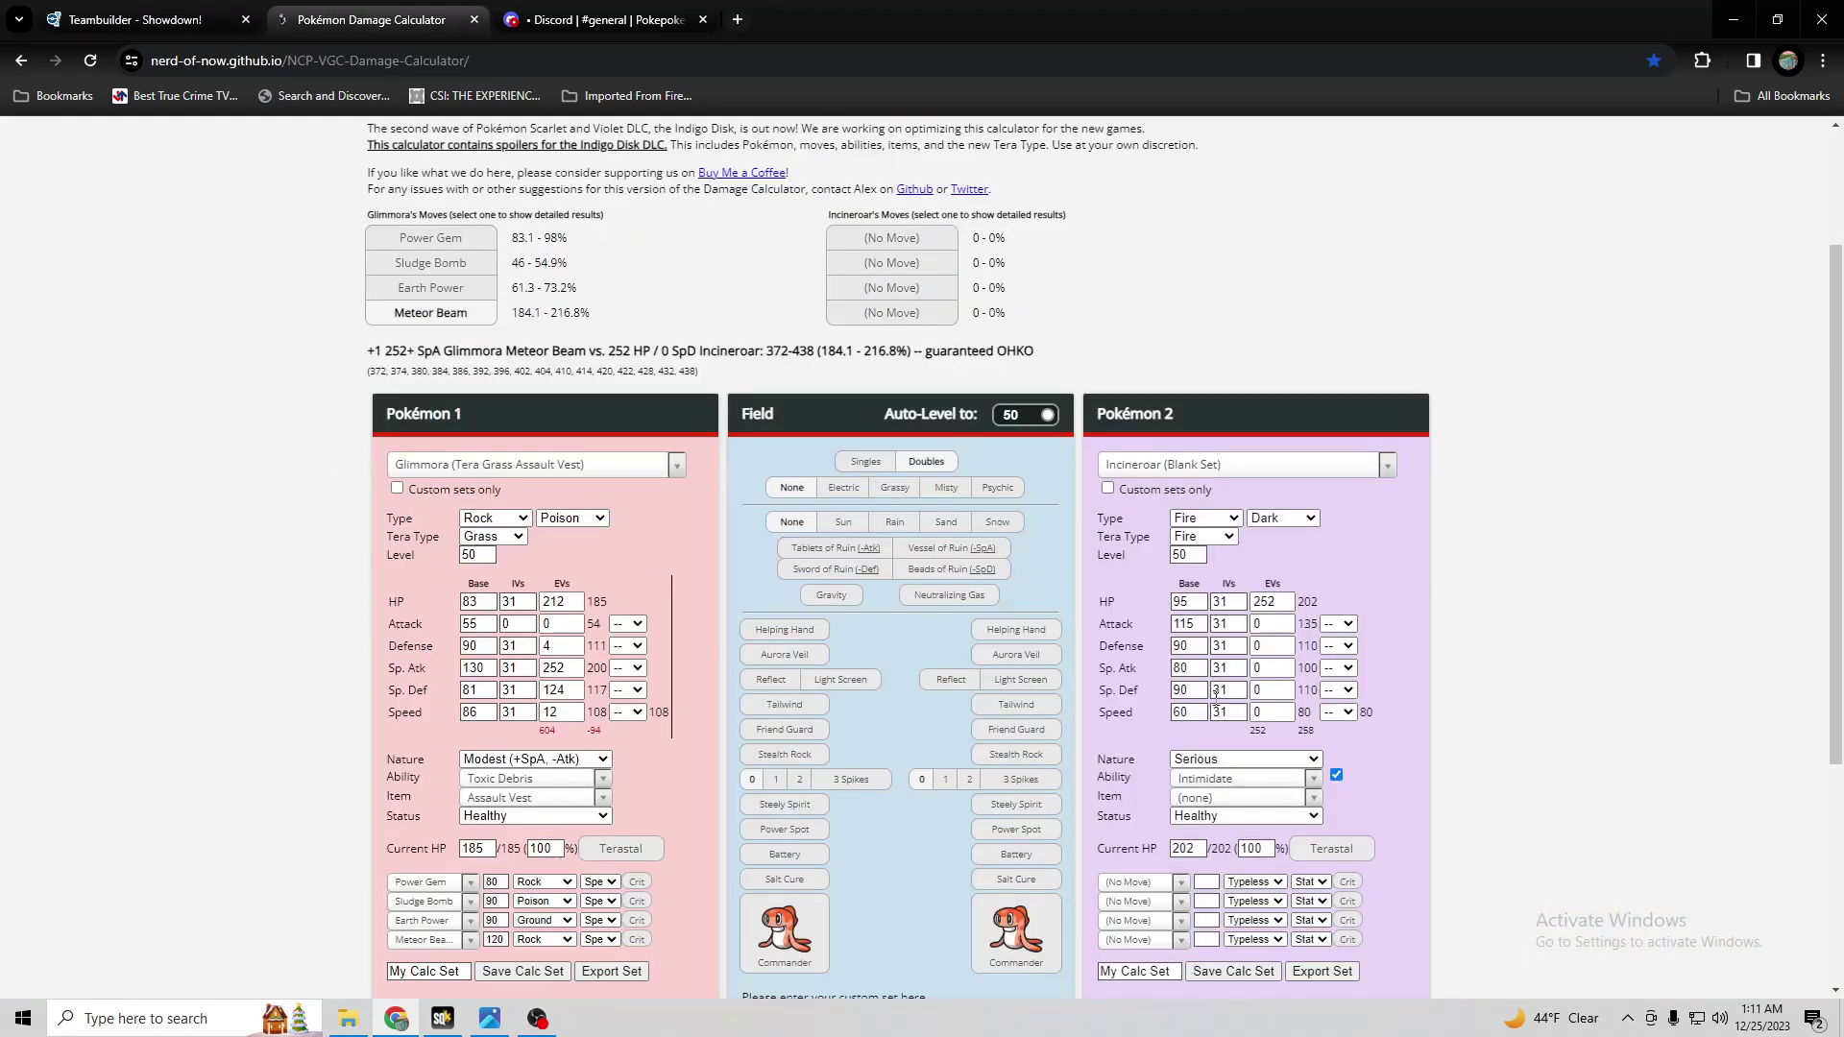
left_click(1208, 800)
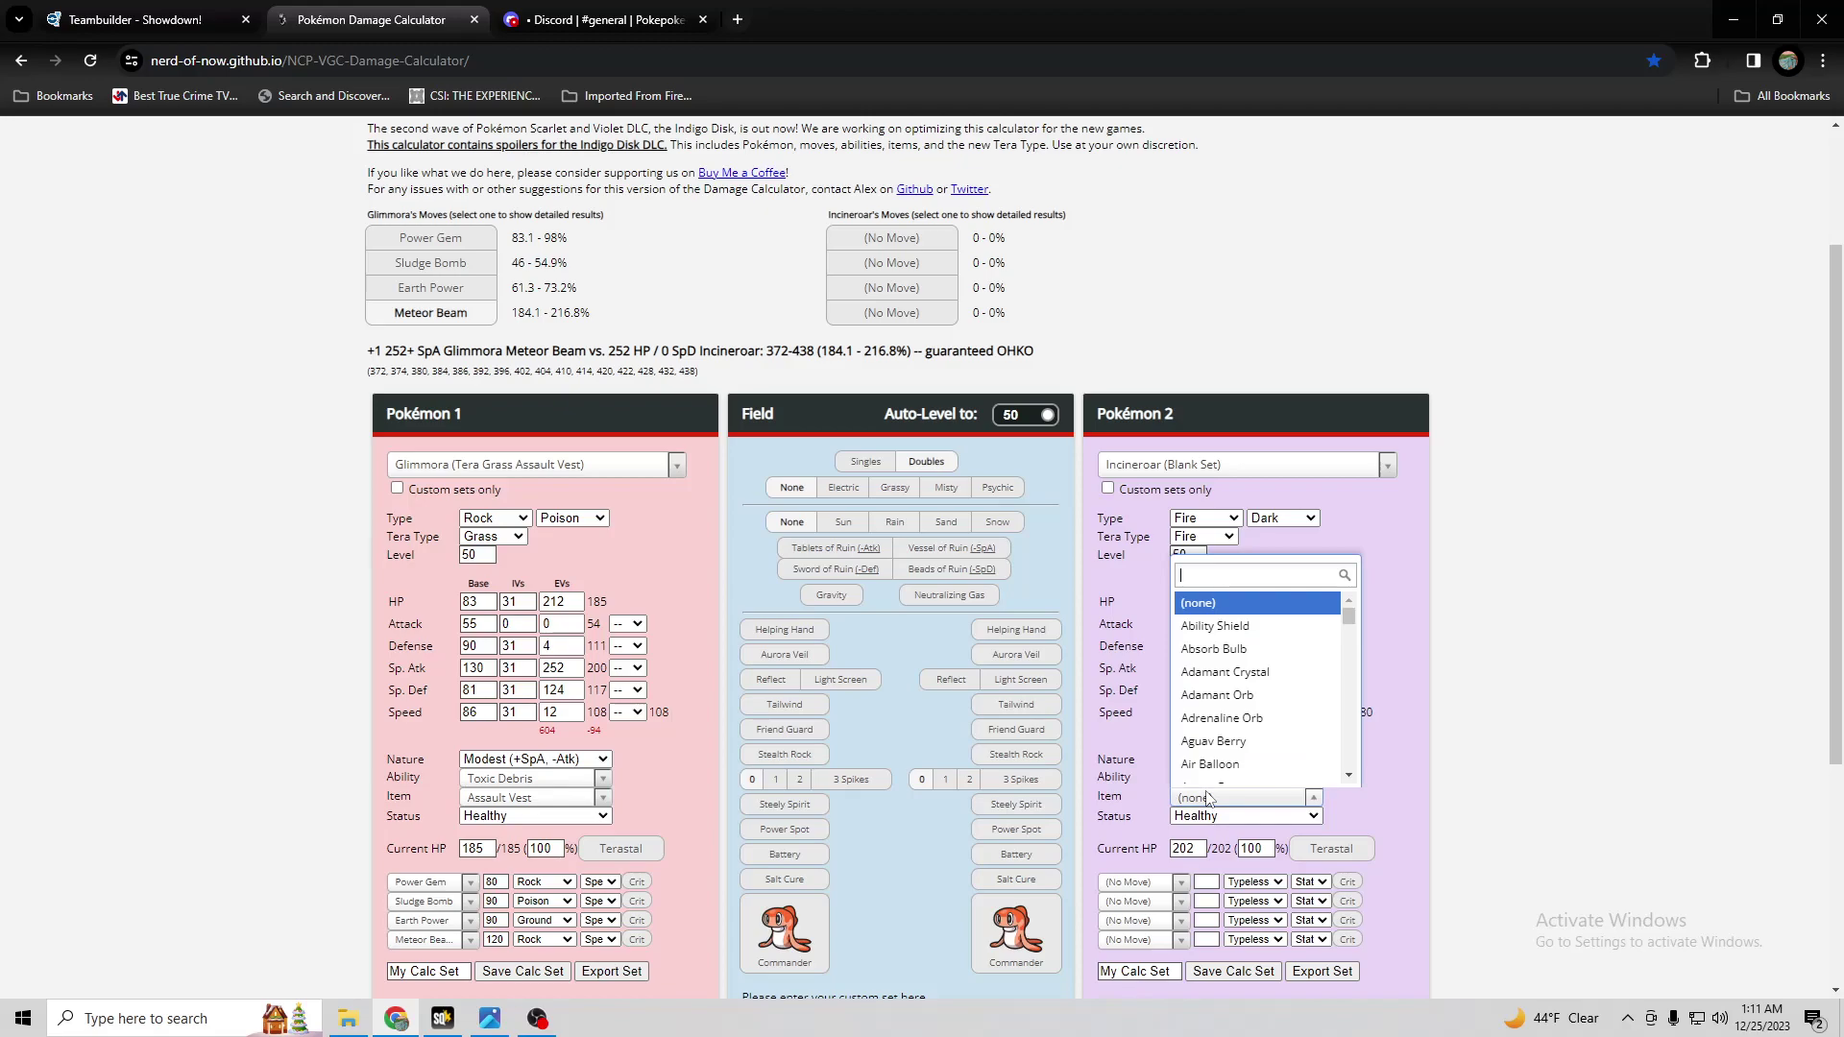
type("assault")
key("Return")
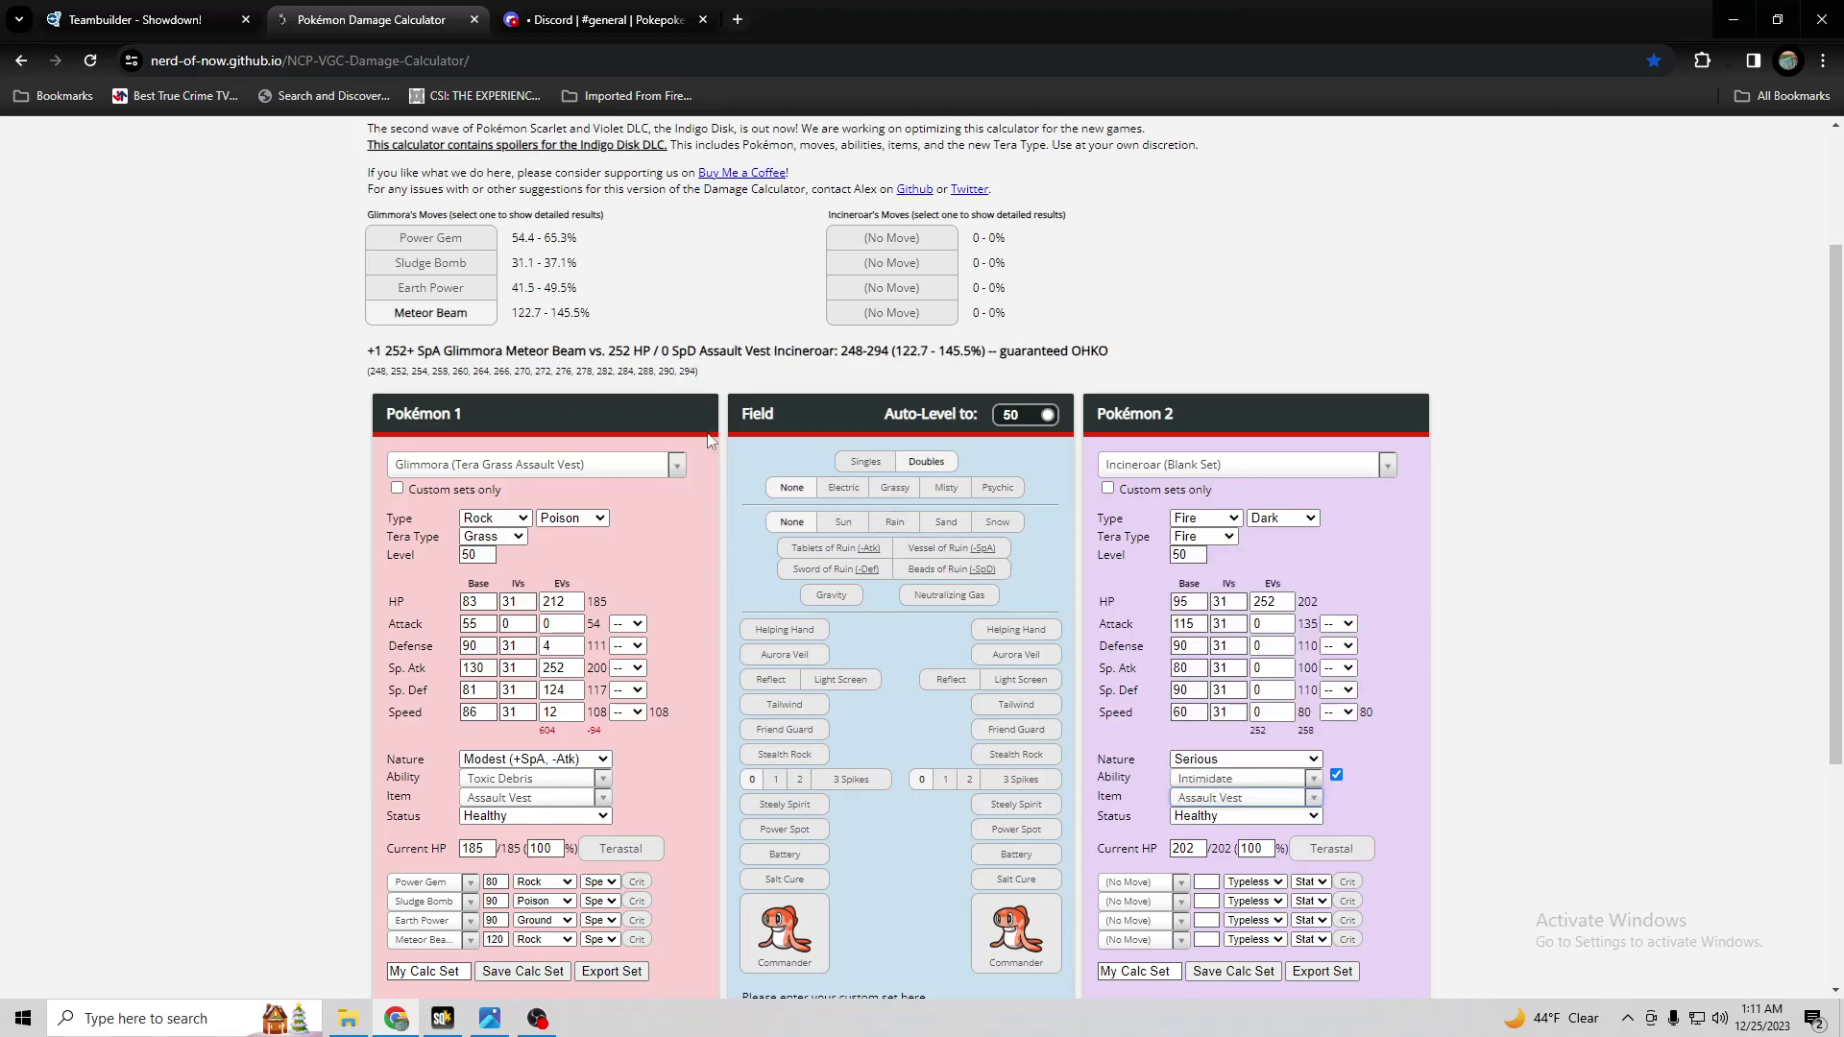
left_click(1270, 689)
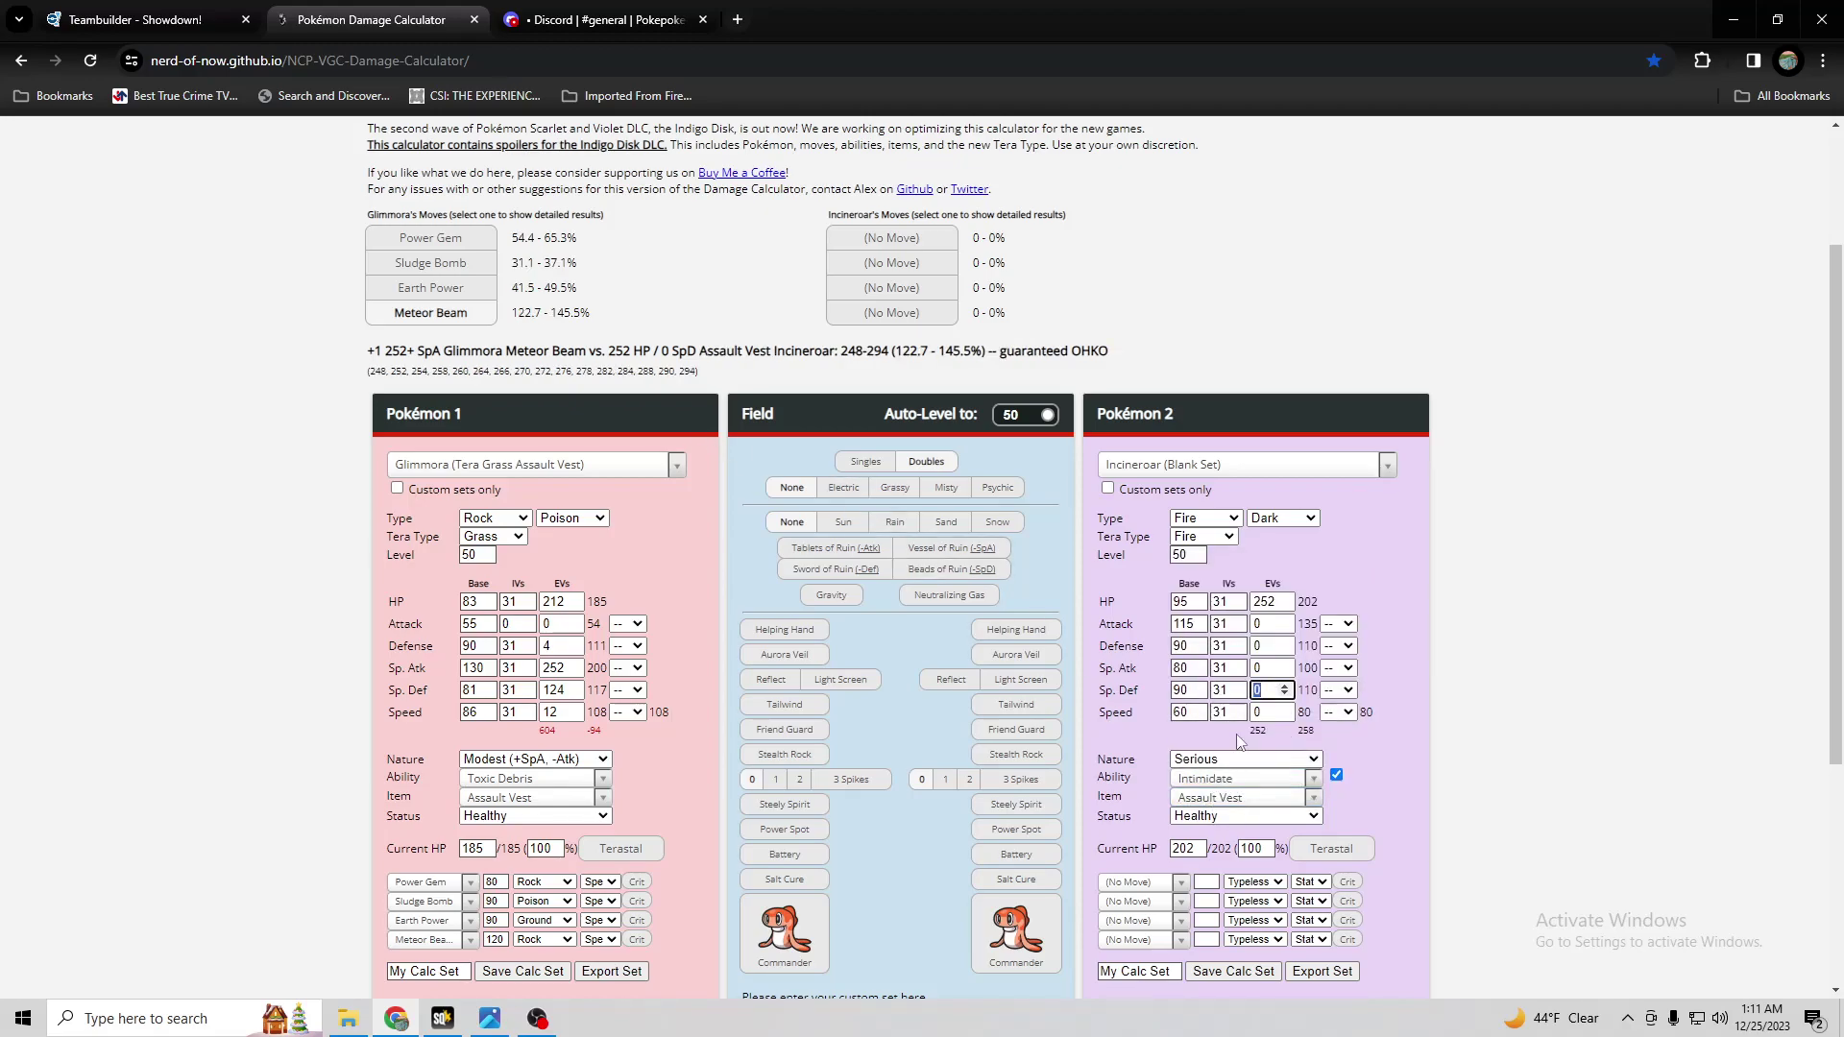
type("252")
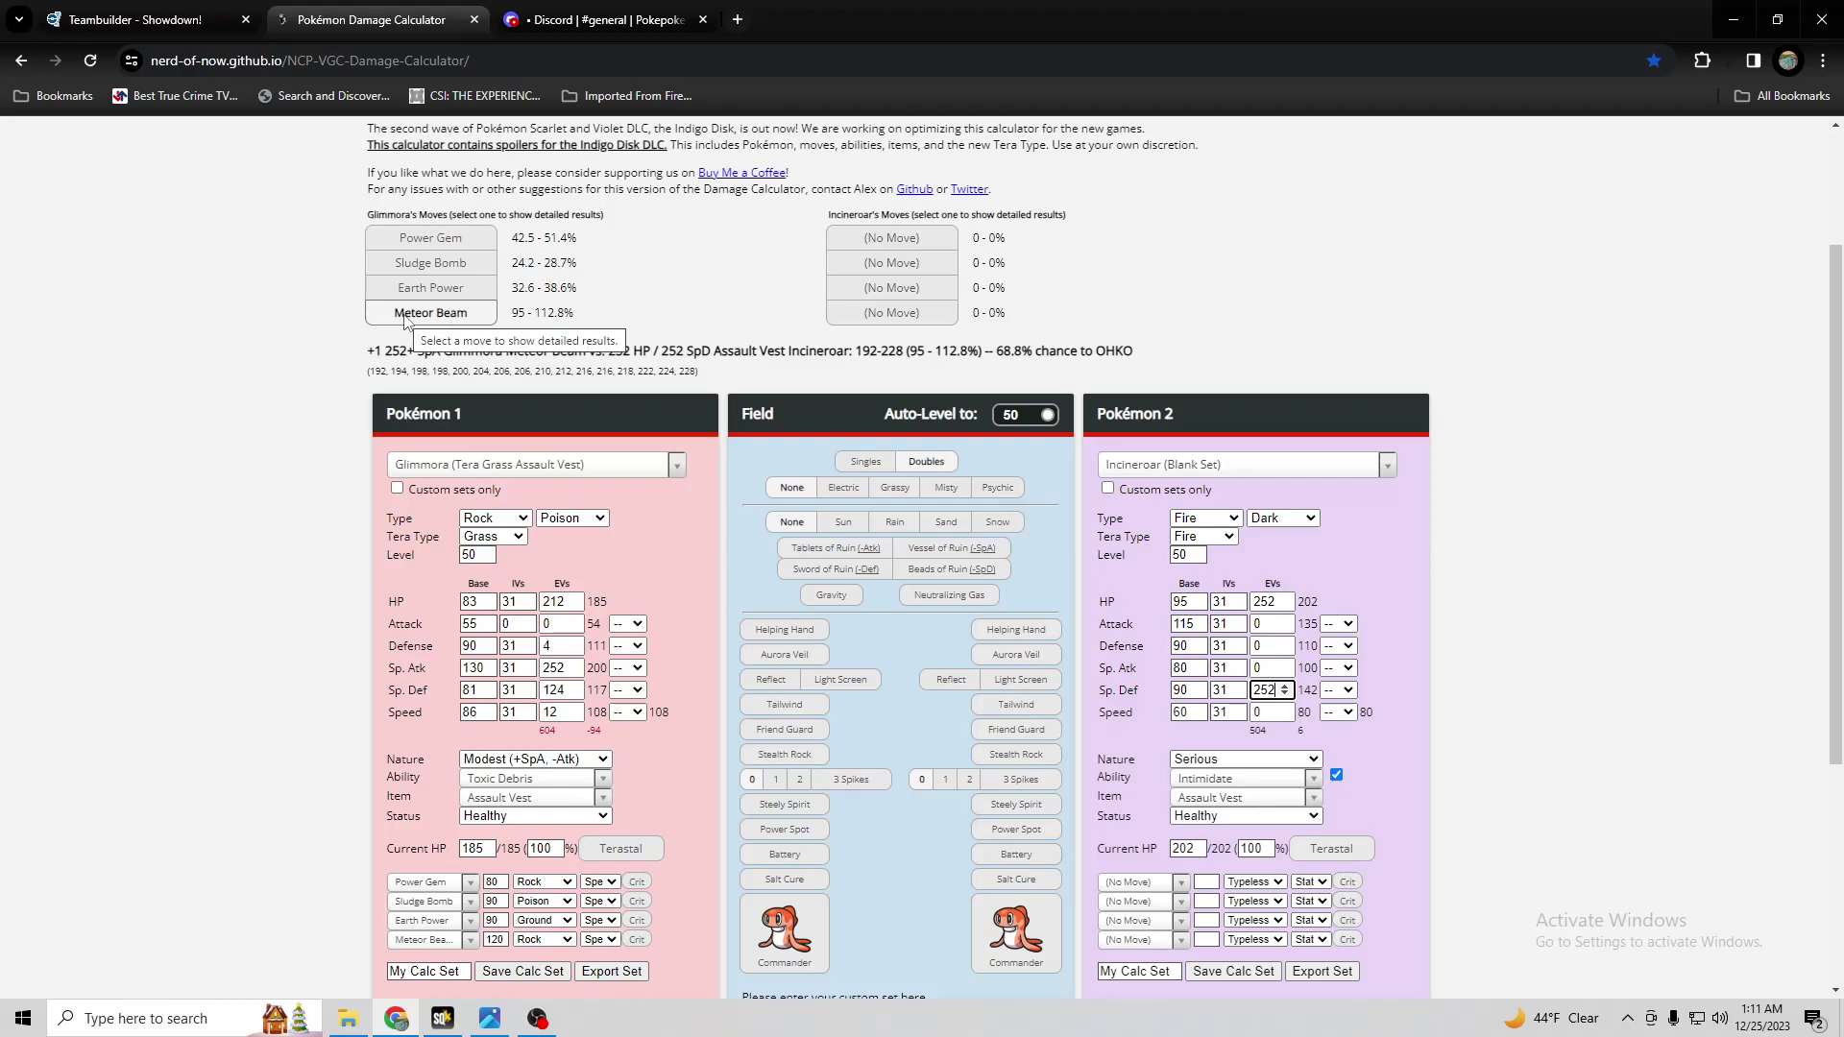
- Set Incineroar's nature to Careful, keeping its Sp. Def EVs at 252
left_click(1245, 766)
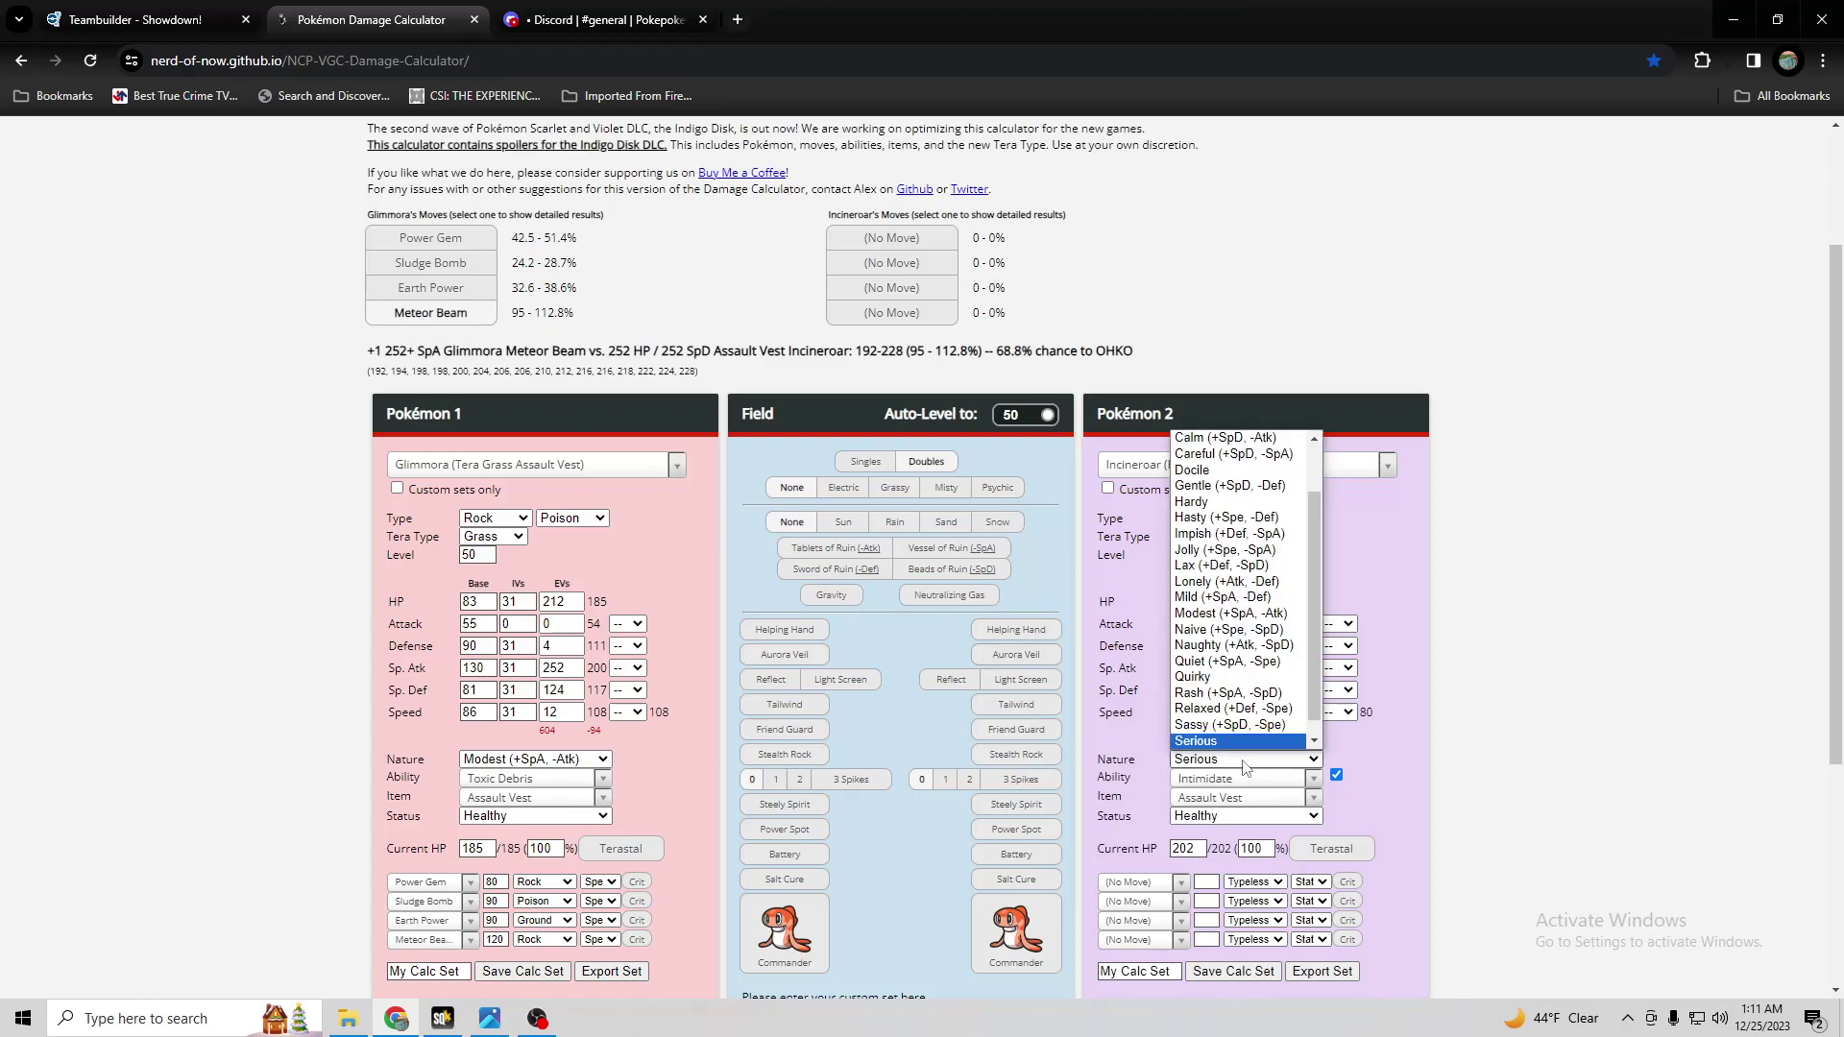
scroll(1239, 680, "up", 2)
left_click(1239, 518)
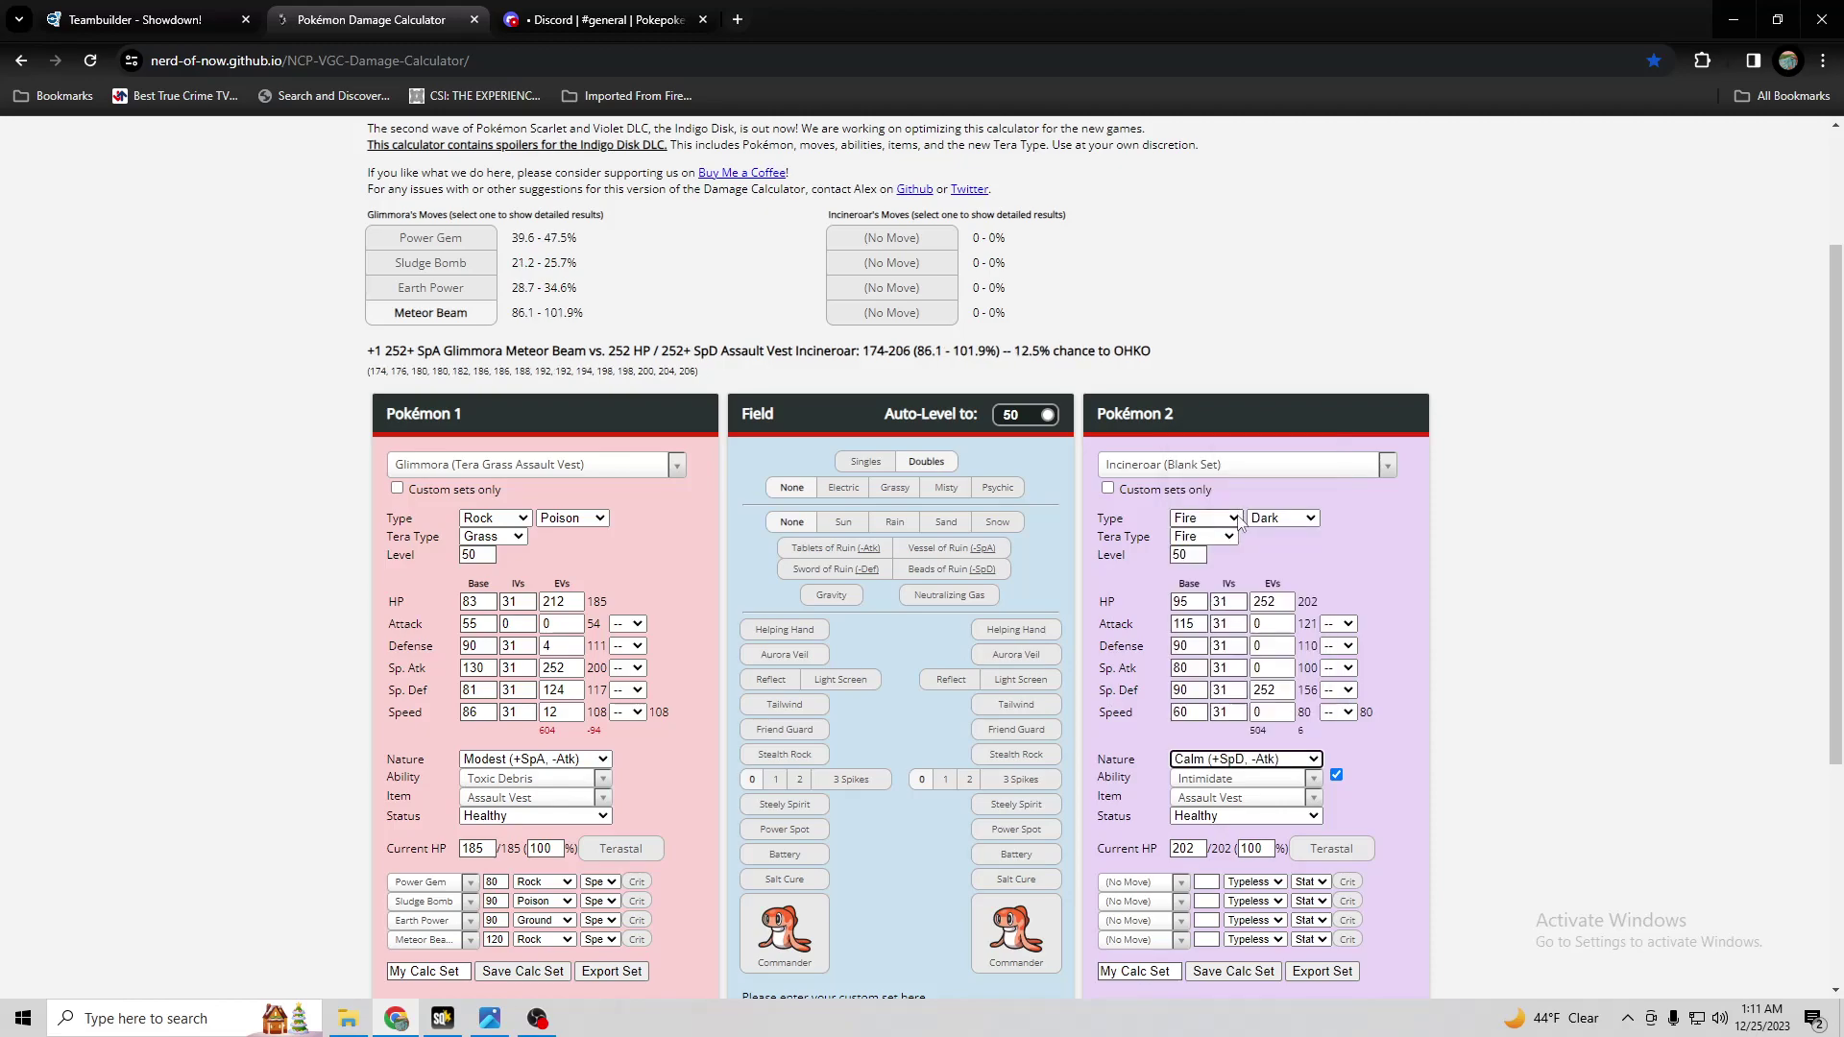
left_click(1279, 765)
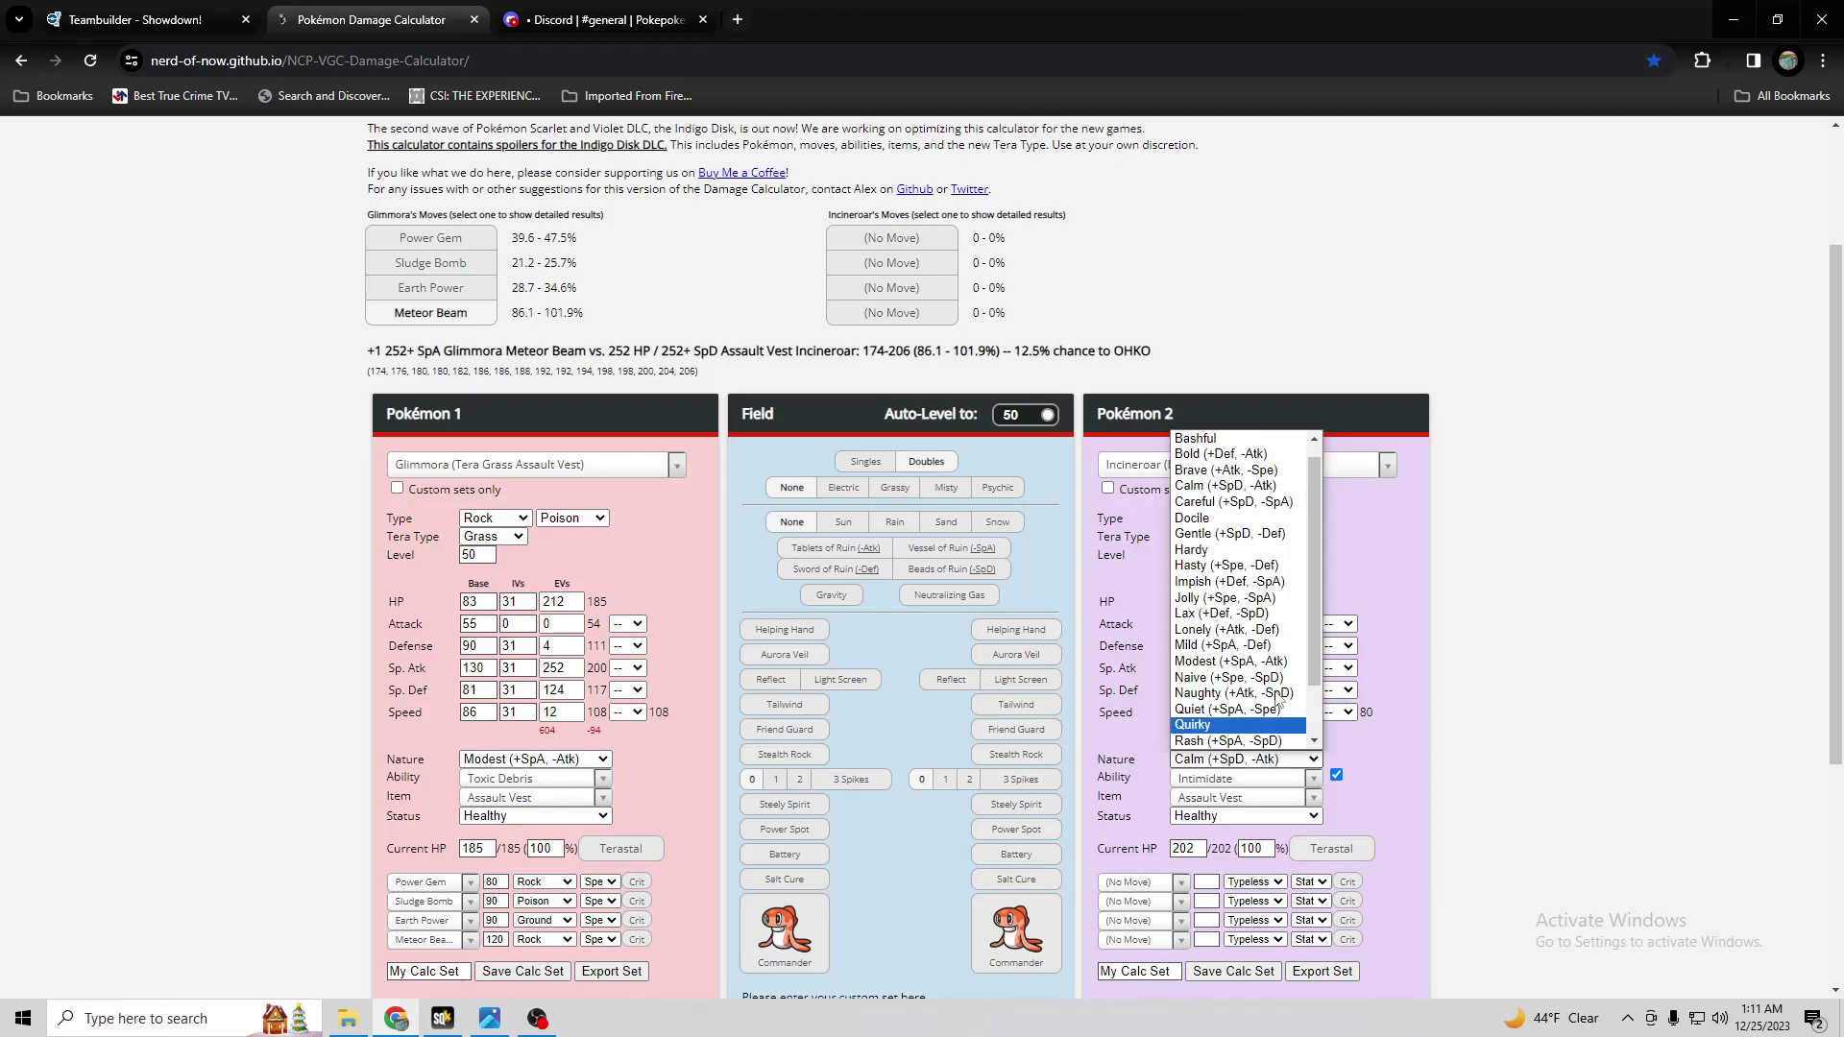
left_click(1249, 501)
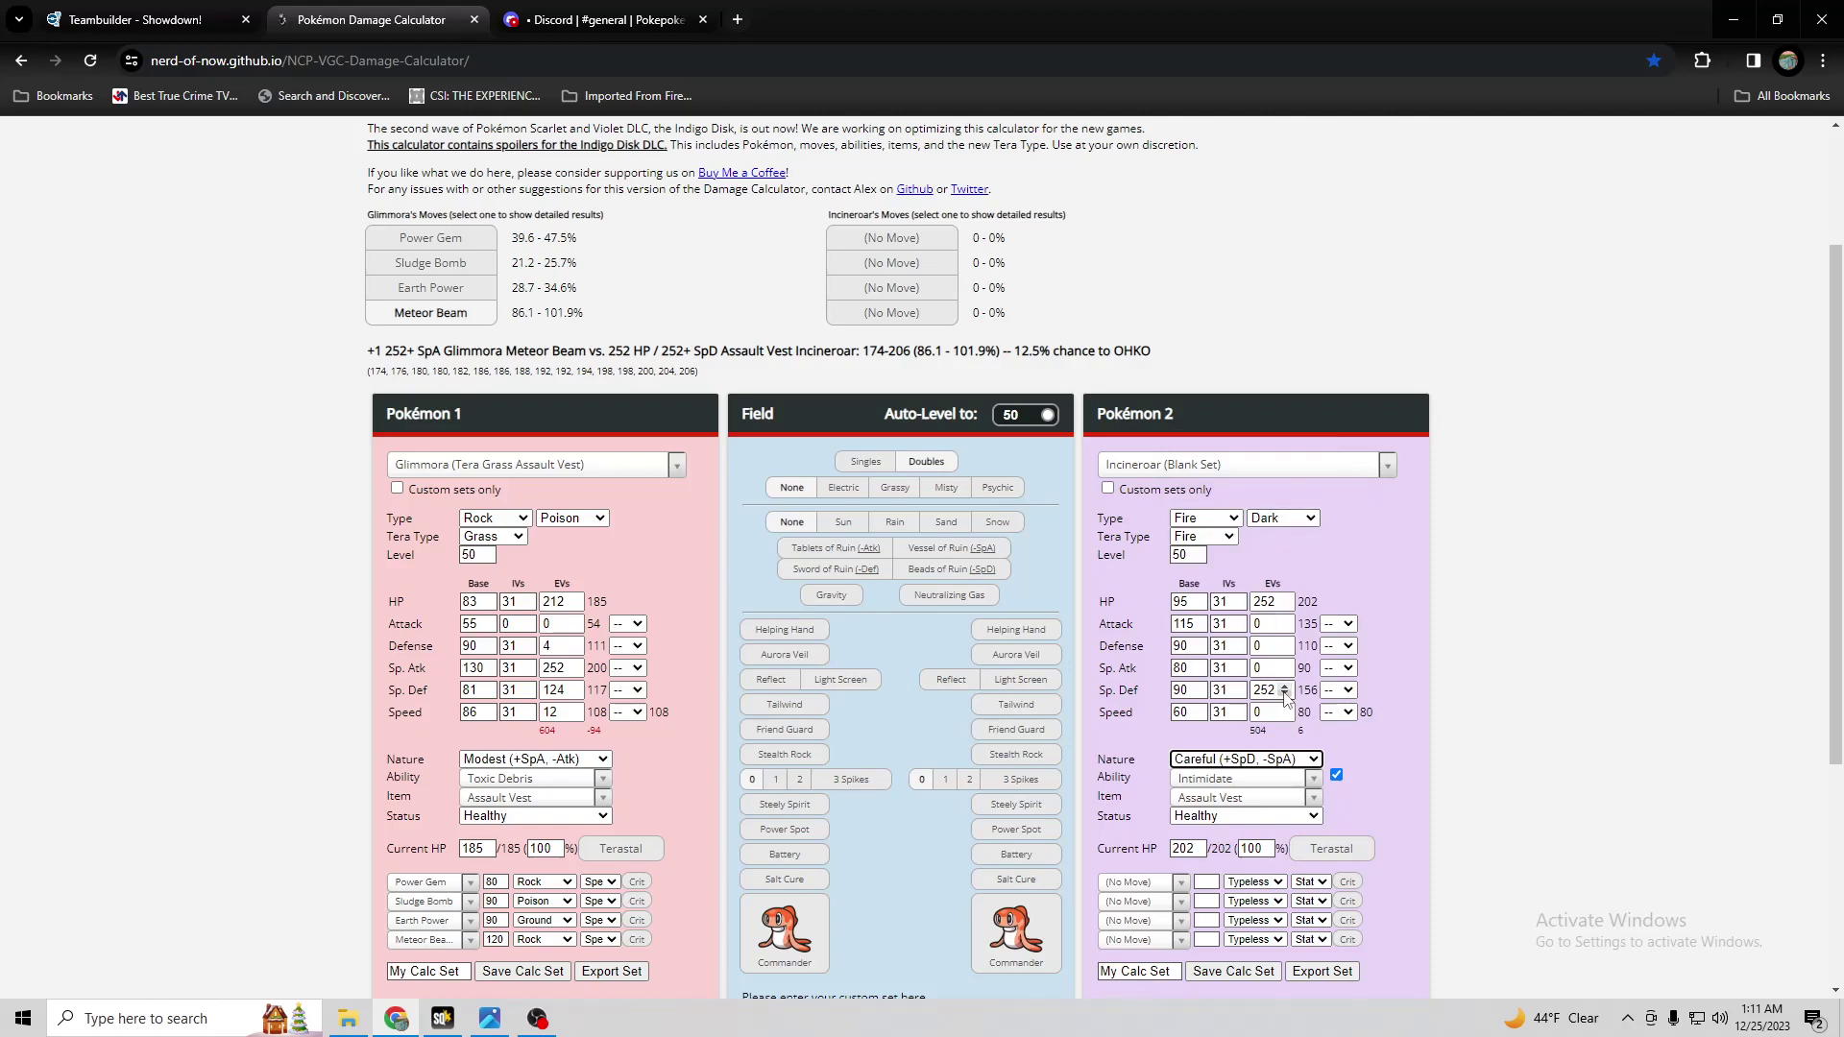
left_click(1285, 695)
left_click(1285, 694)
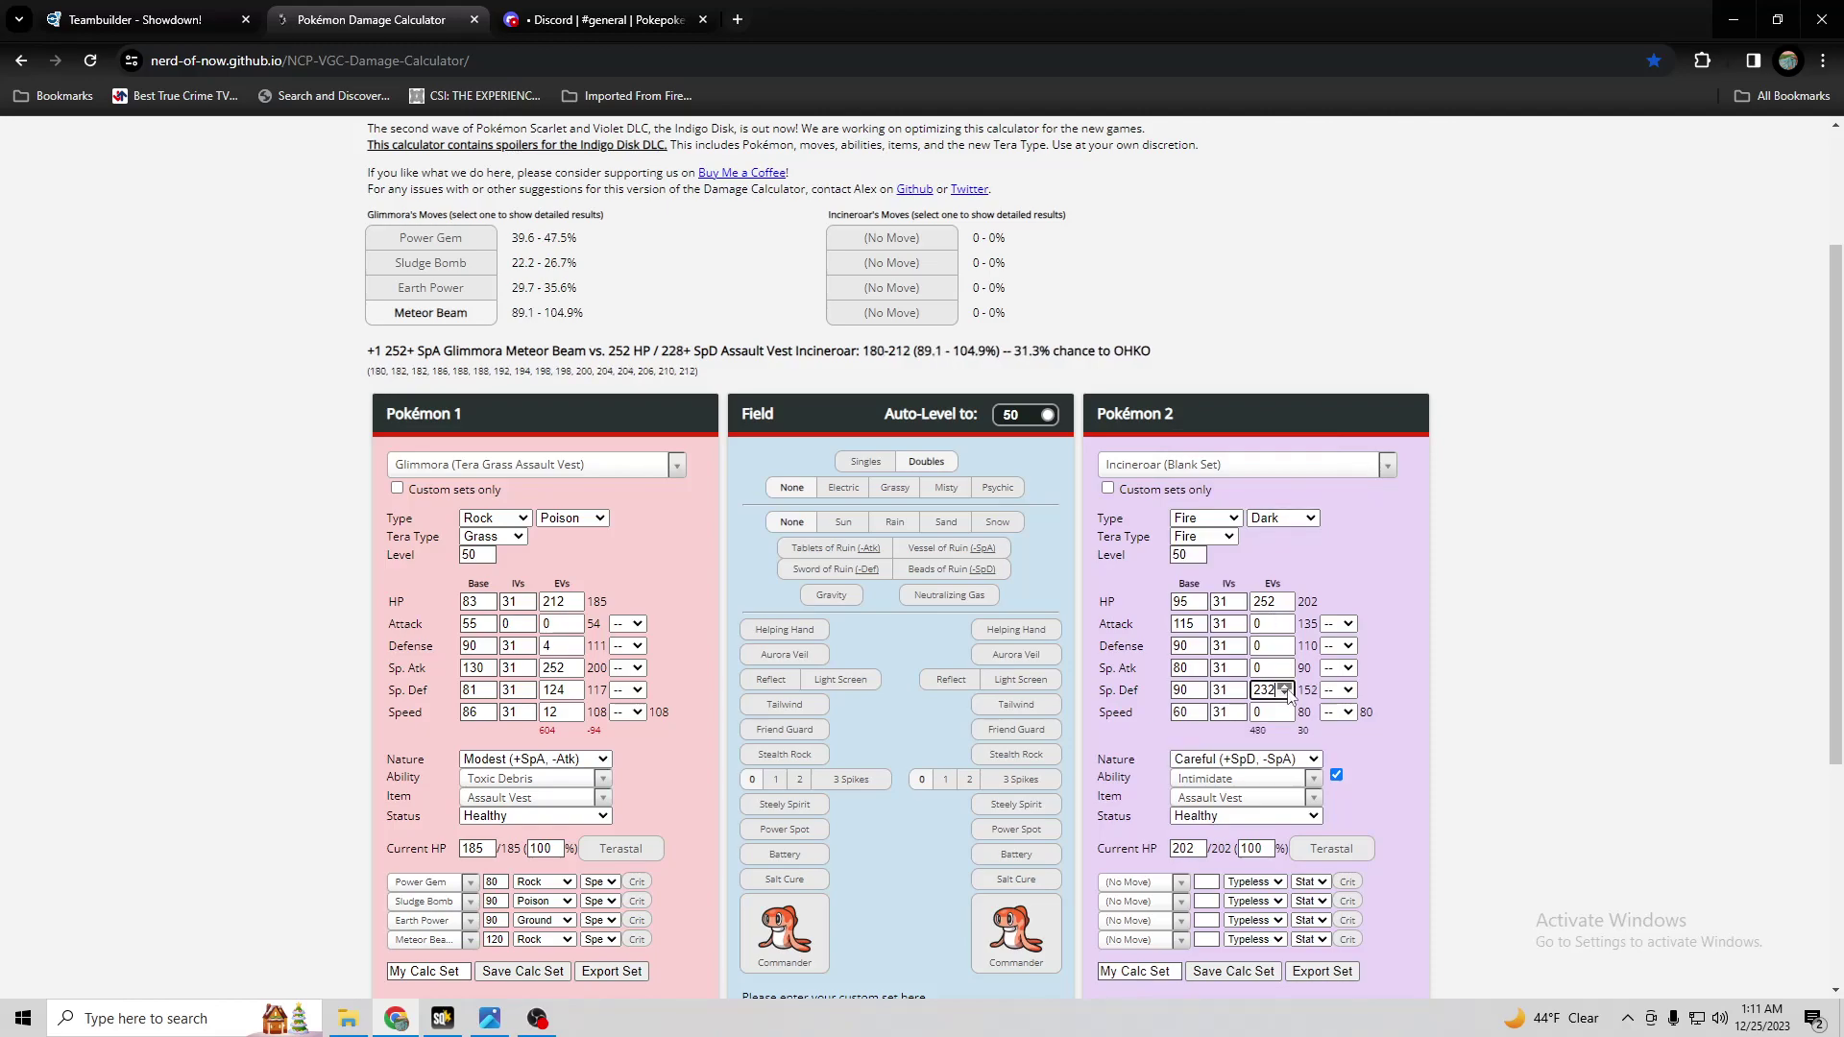
left_click(1285, 687)
left_click(1285, 686)
left_click(1285, 687)
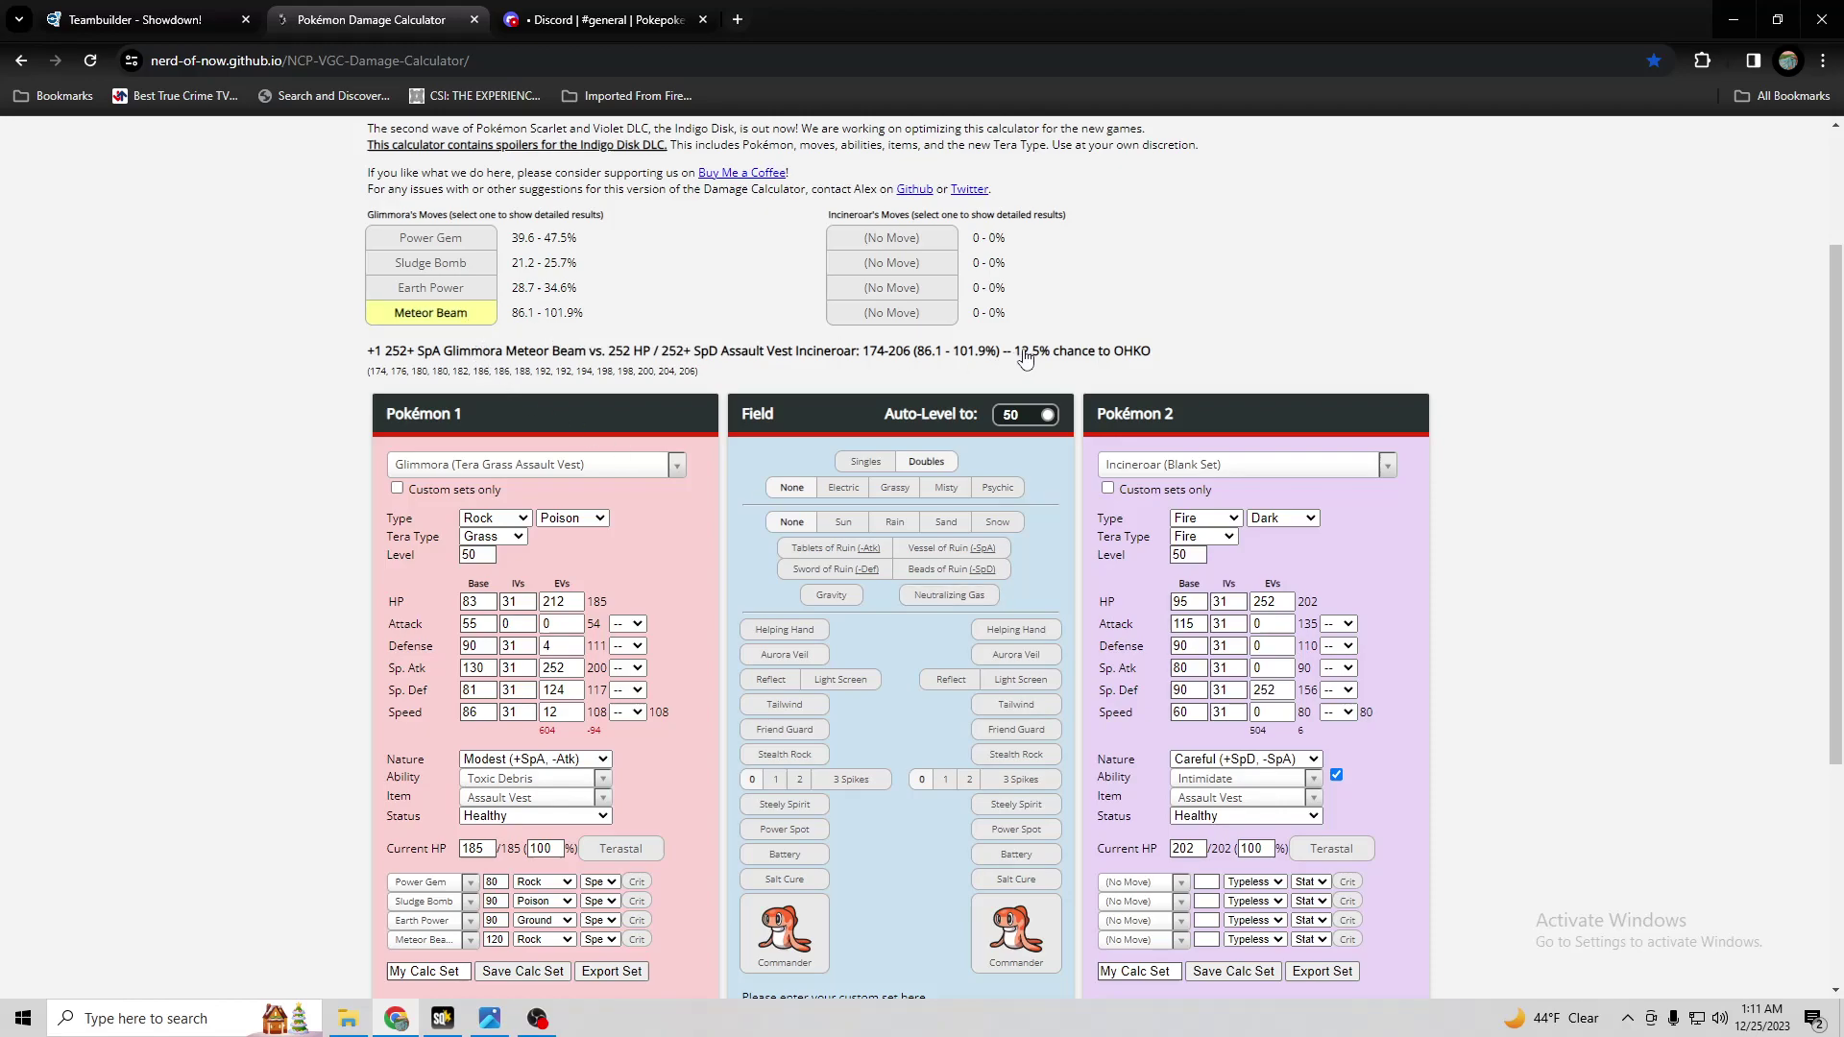
- Highlight the 12.5% OHKO chance and check Incineroar's Sp. Def and Defense EVs
left_click_drag(1164, 357, 1018, 366)
left_click(323, 366)
left_click(1273, 689)
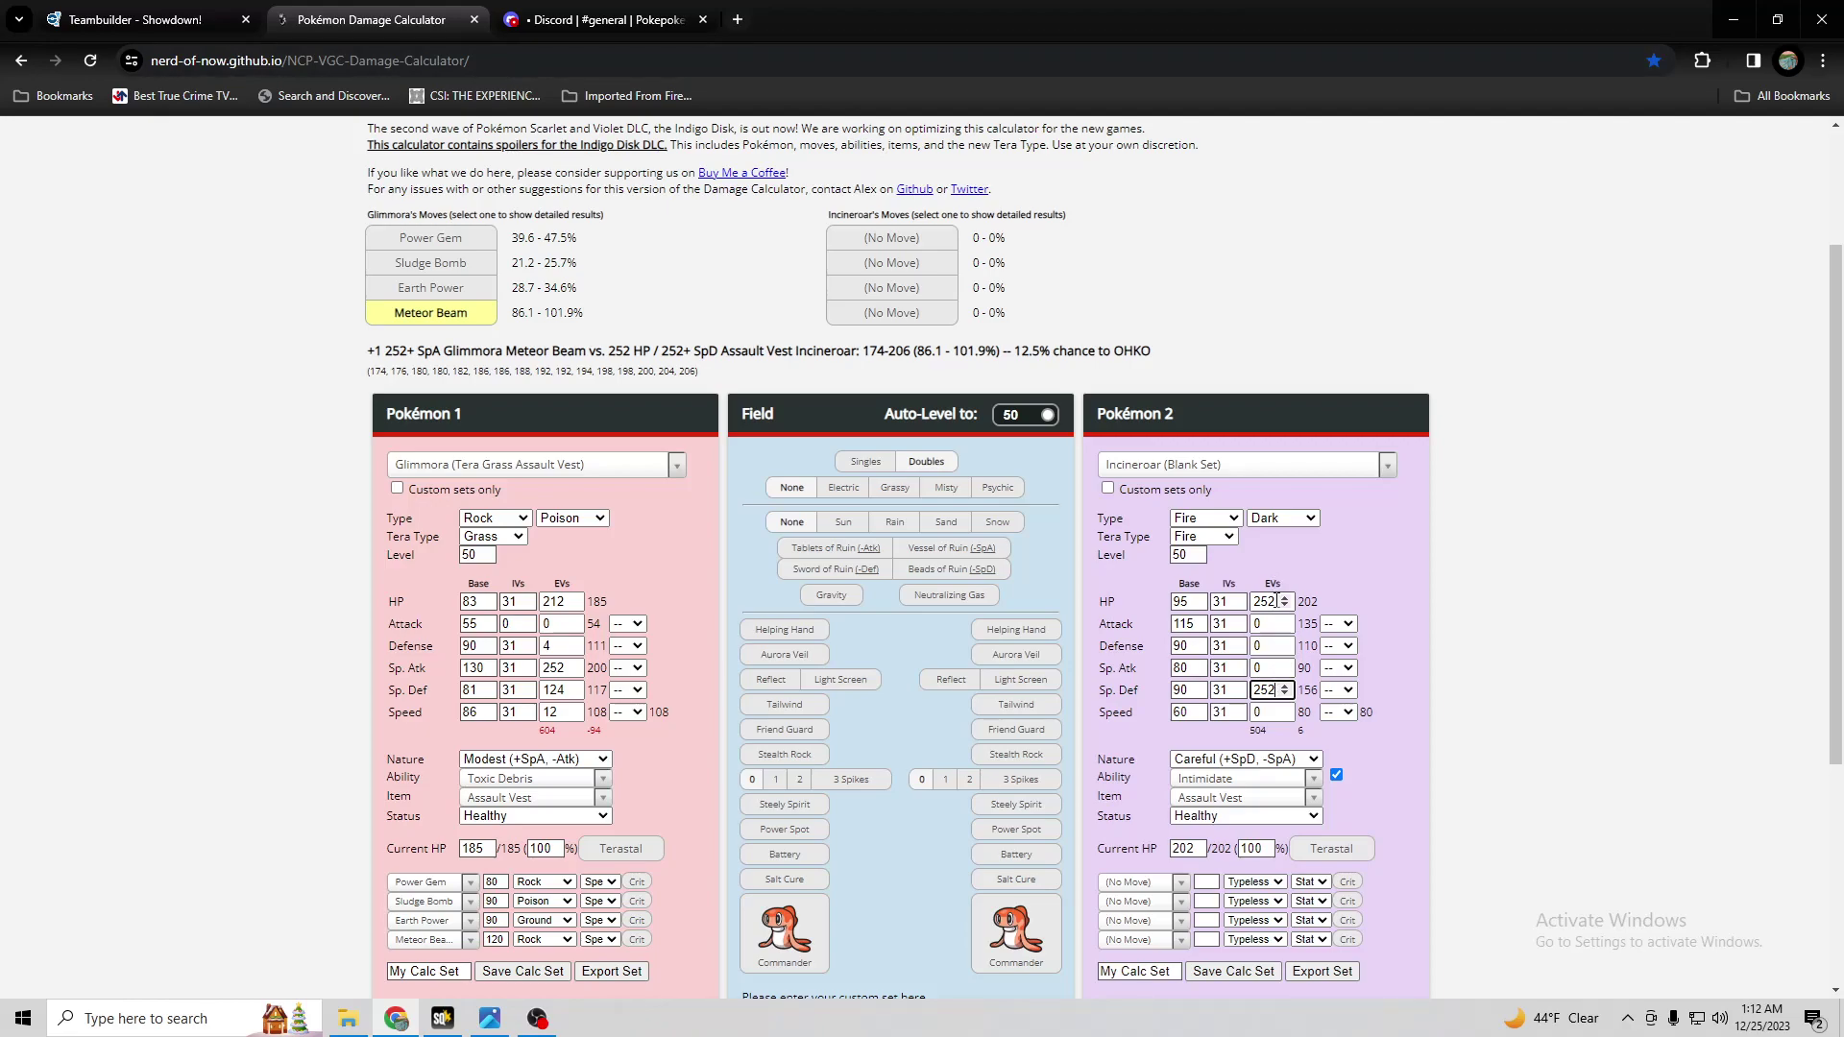
left_click(1270, 644)
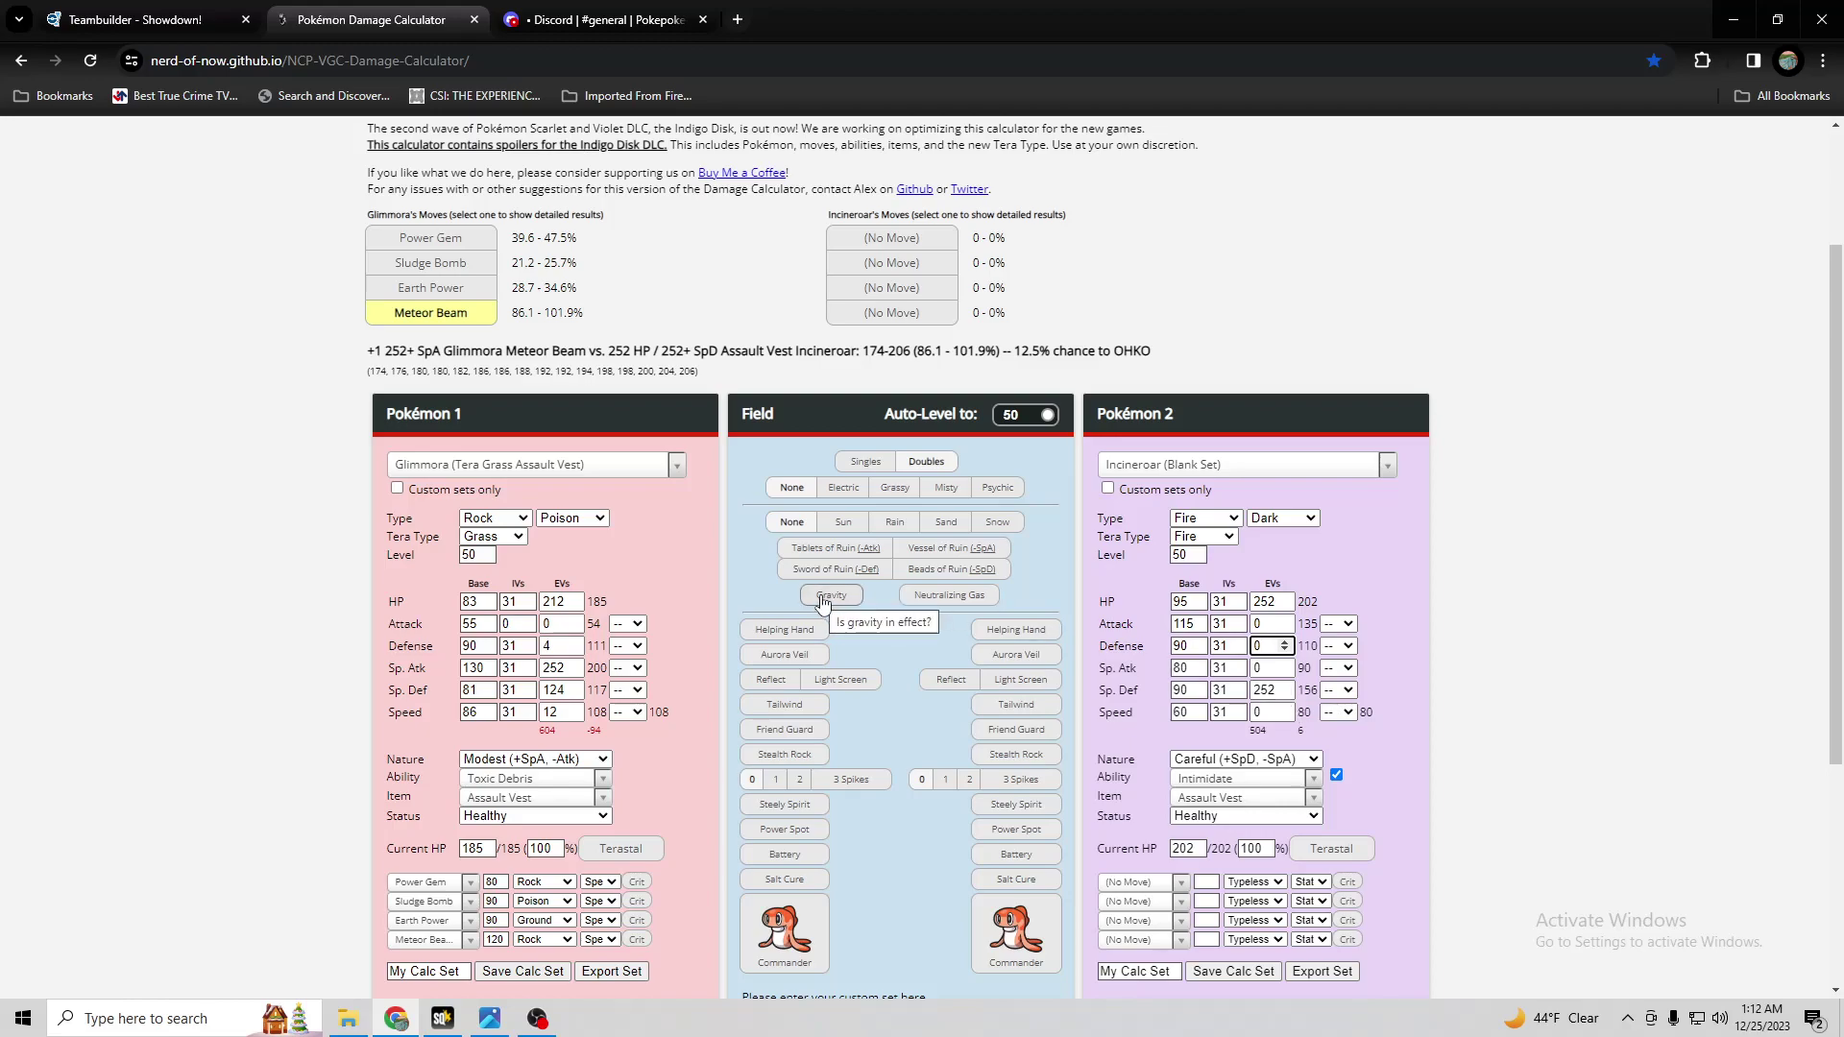
- Back in the teambuilder, compare the first two Glimmora sets
left_click(105, 10)
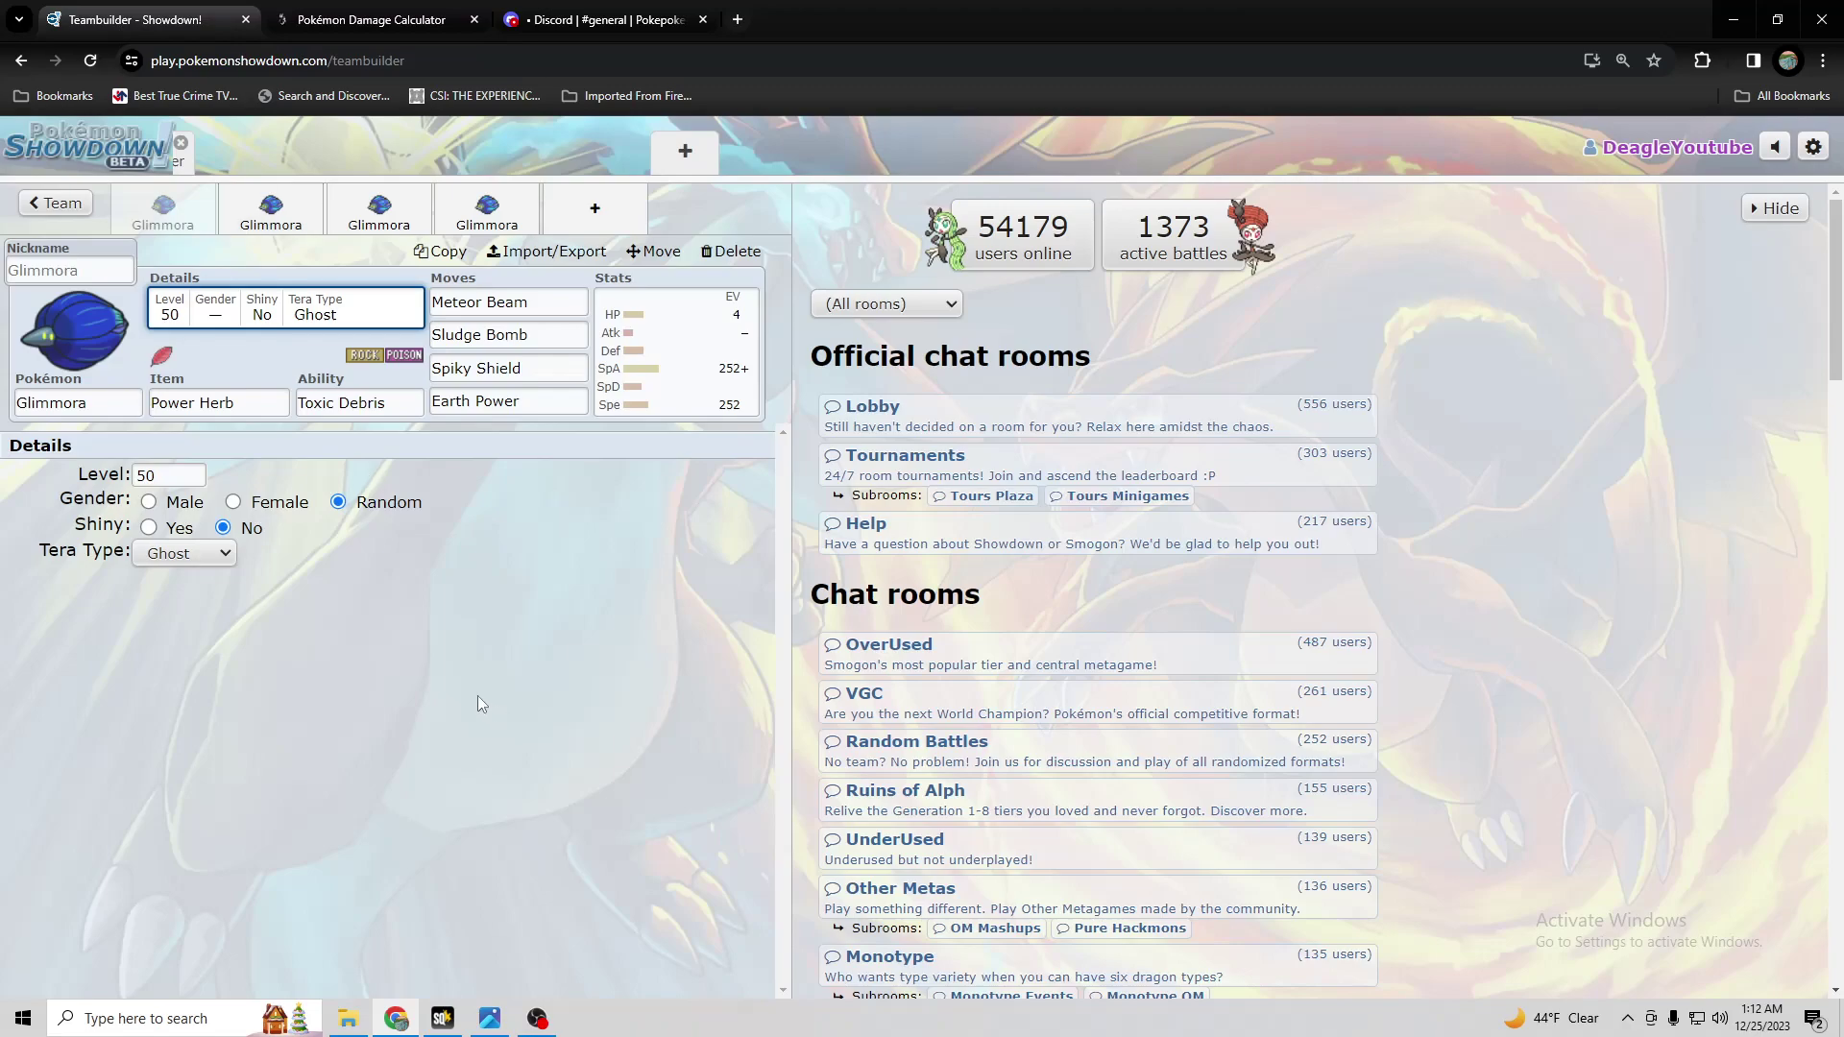
left_click(247, 221)
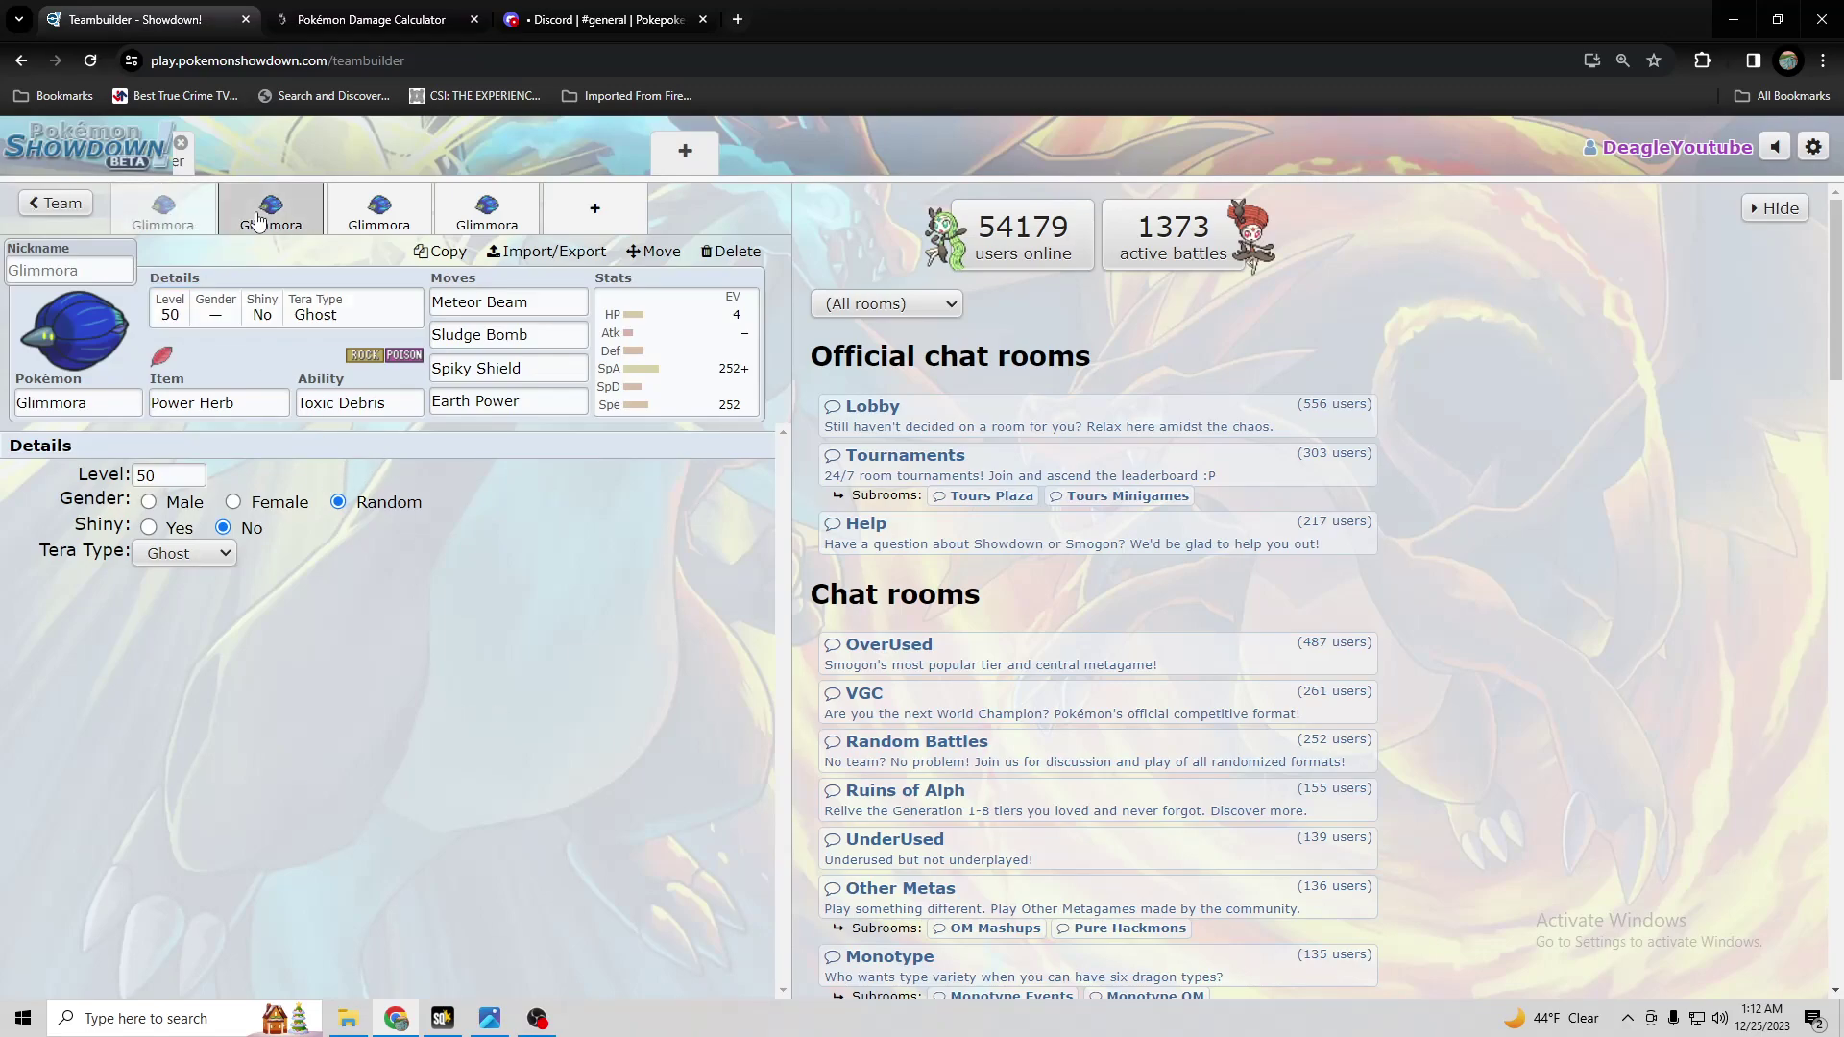
left_click(165, 215)
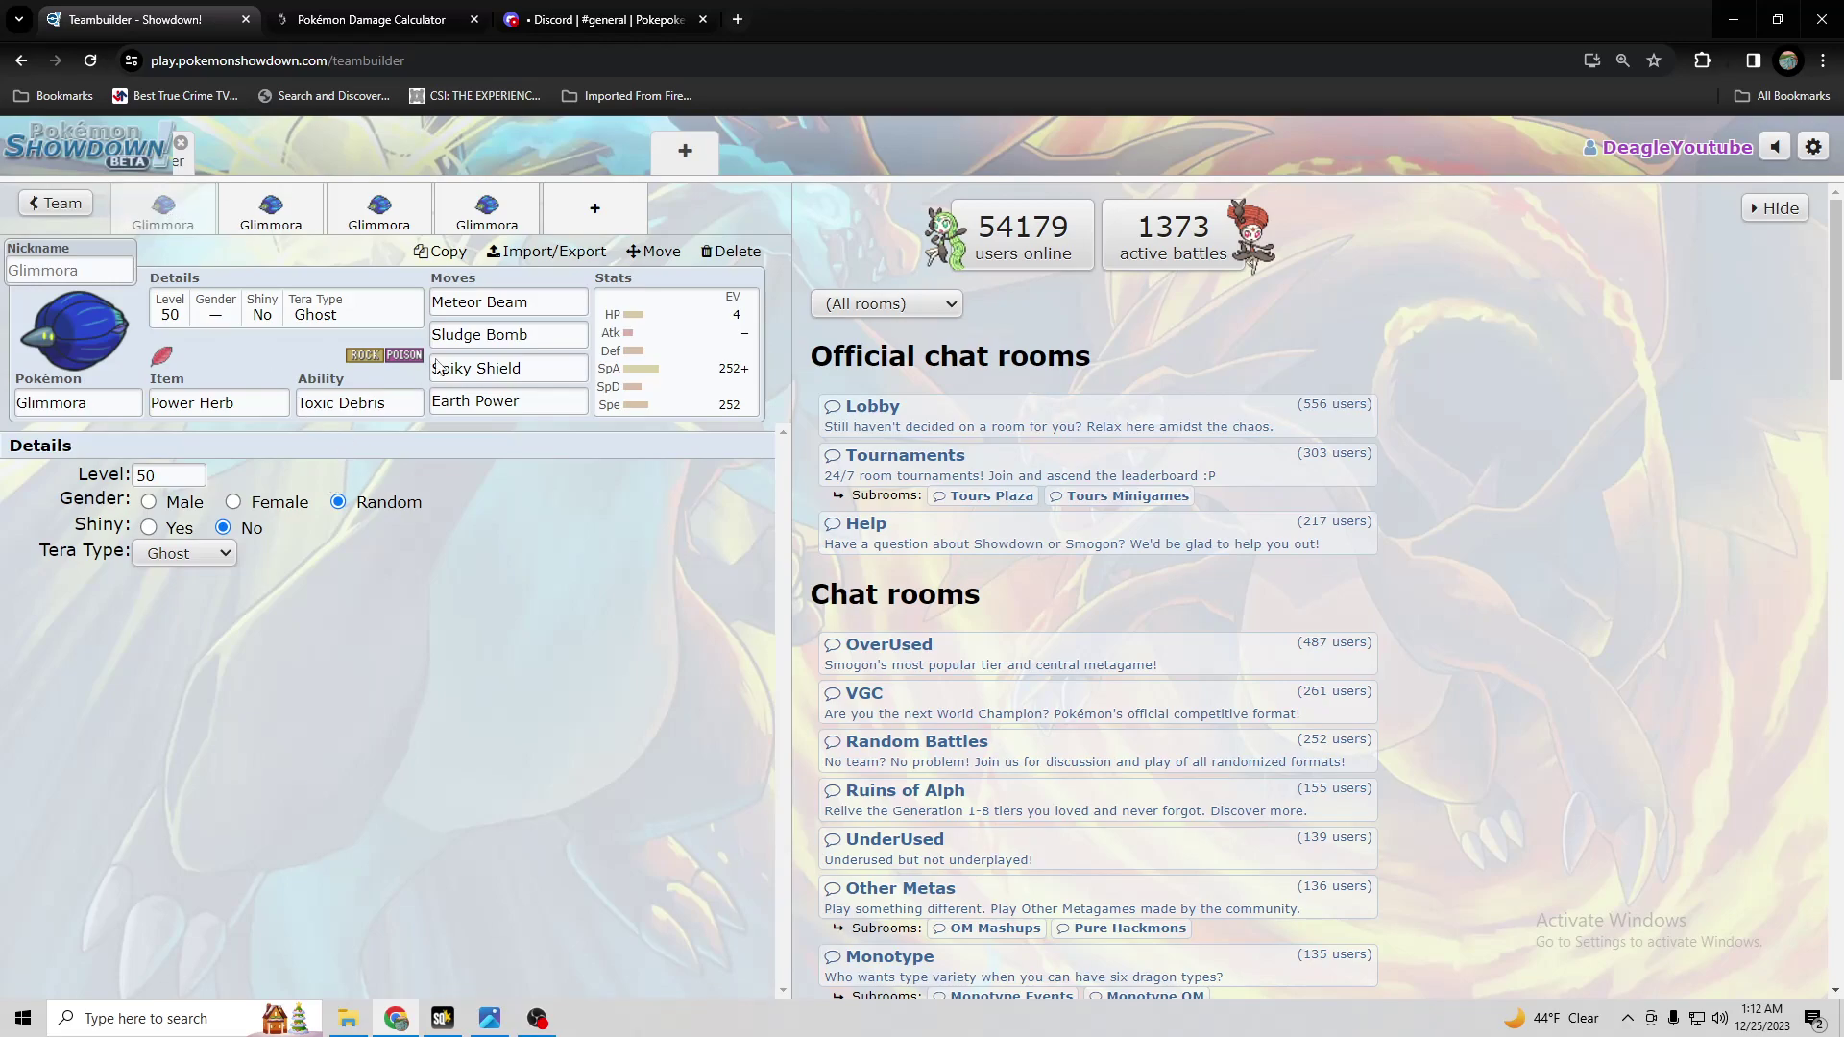
- Review the first set's Meteor Beam, Sludge Bomb and Earth Power move slots
left_click(522, 303)
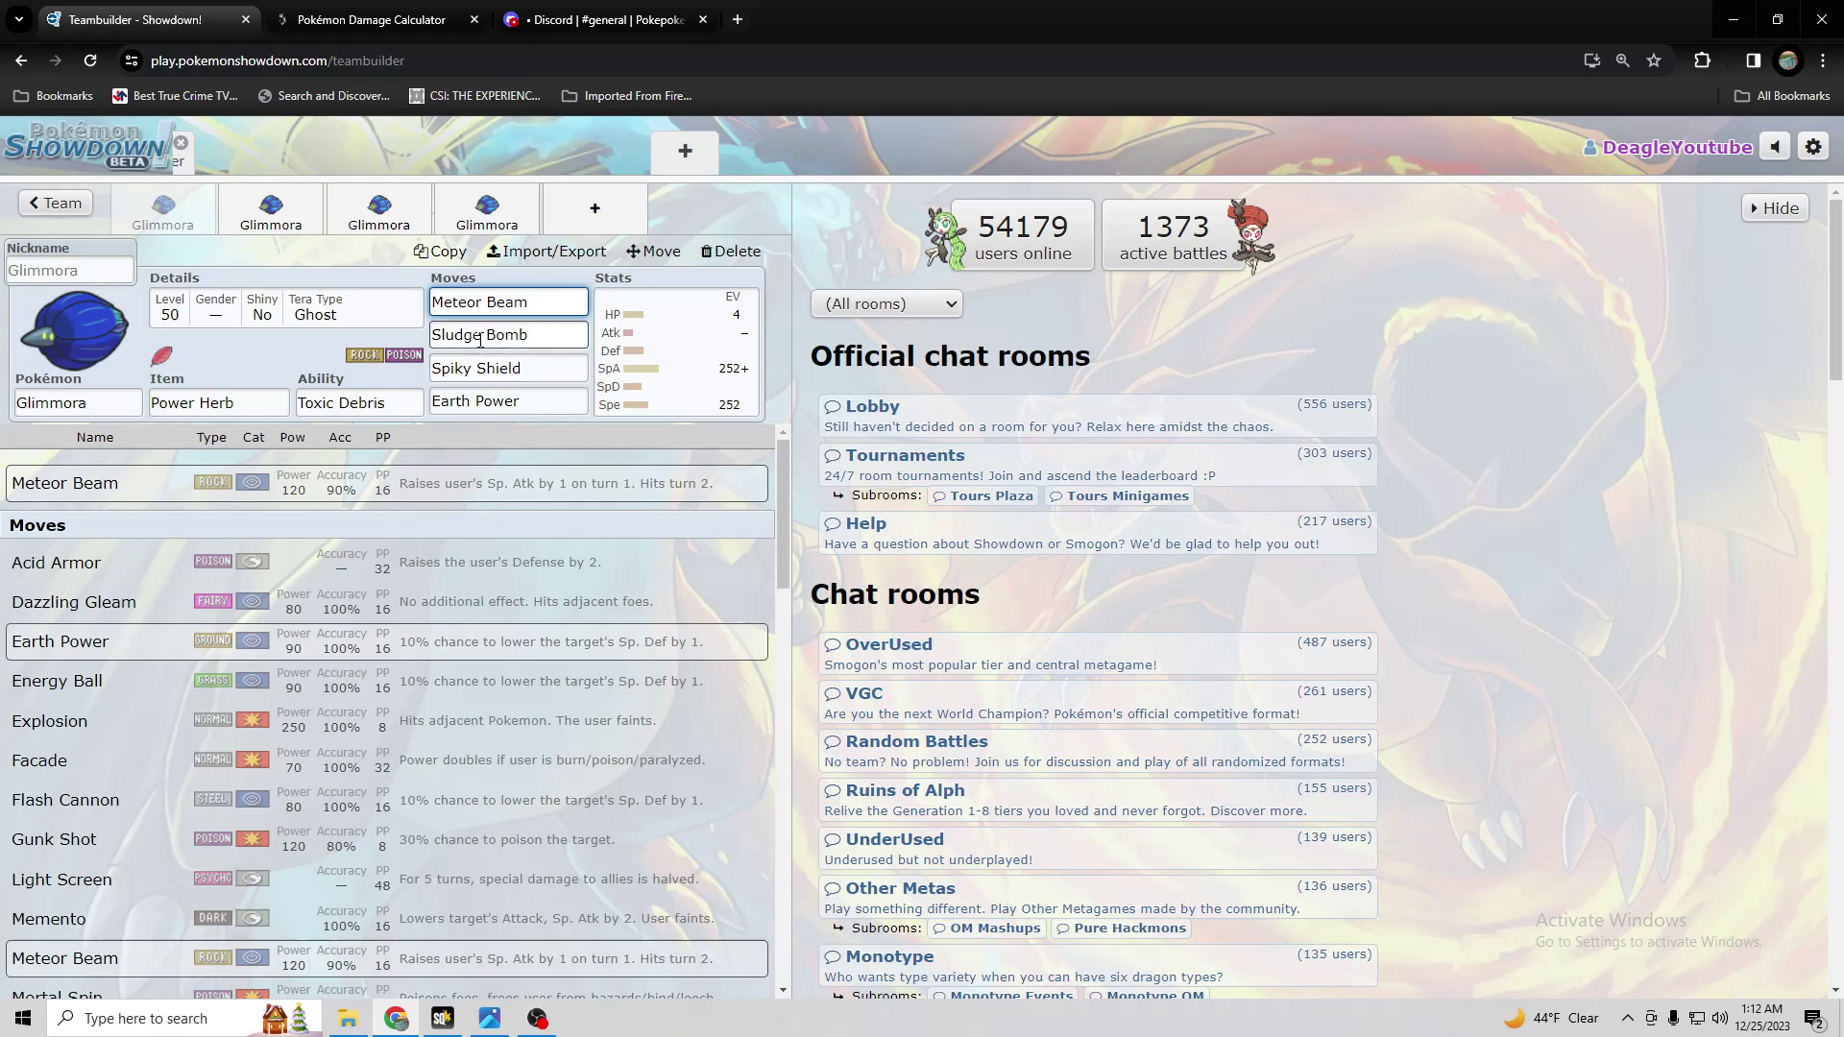
left_click(522, 403)
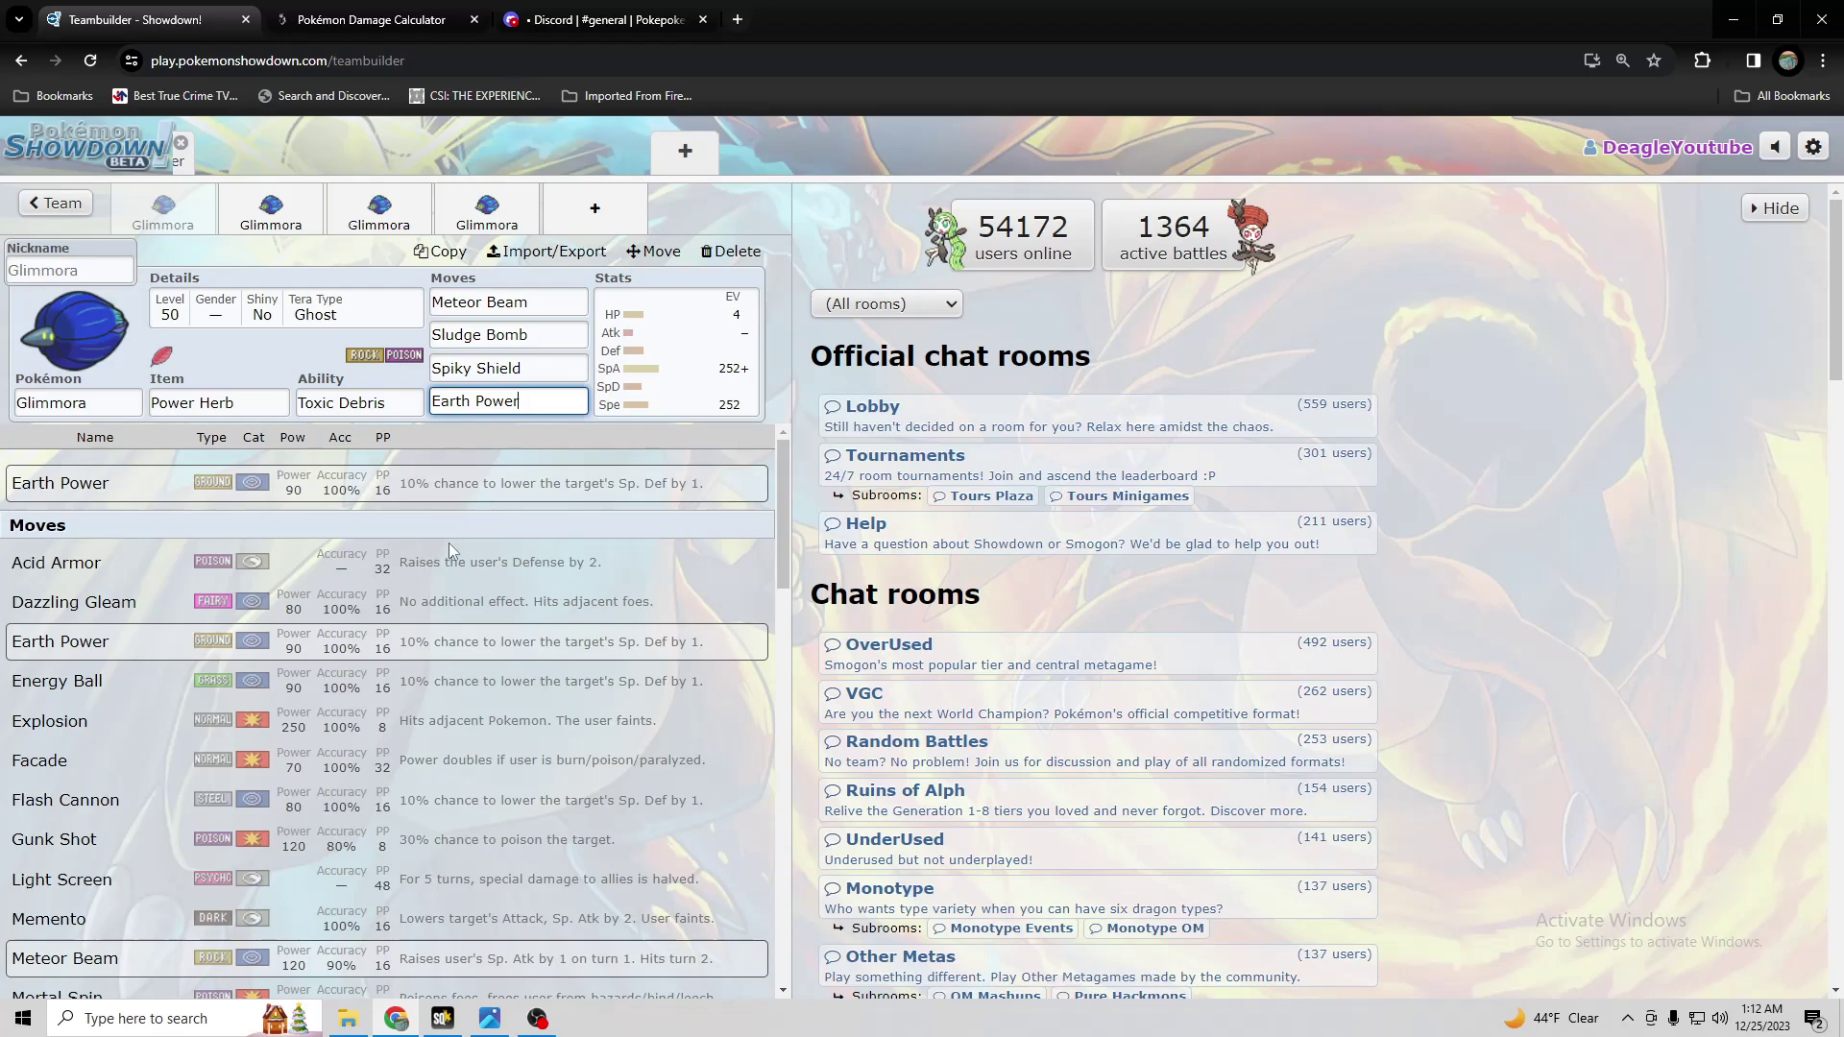
scroll(470, 542, "down", 8)
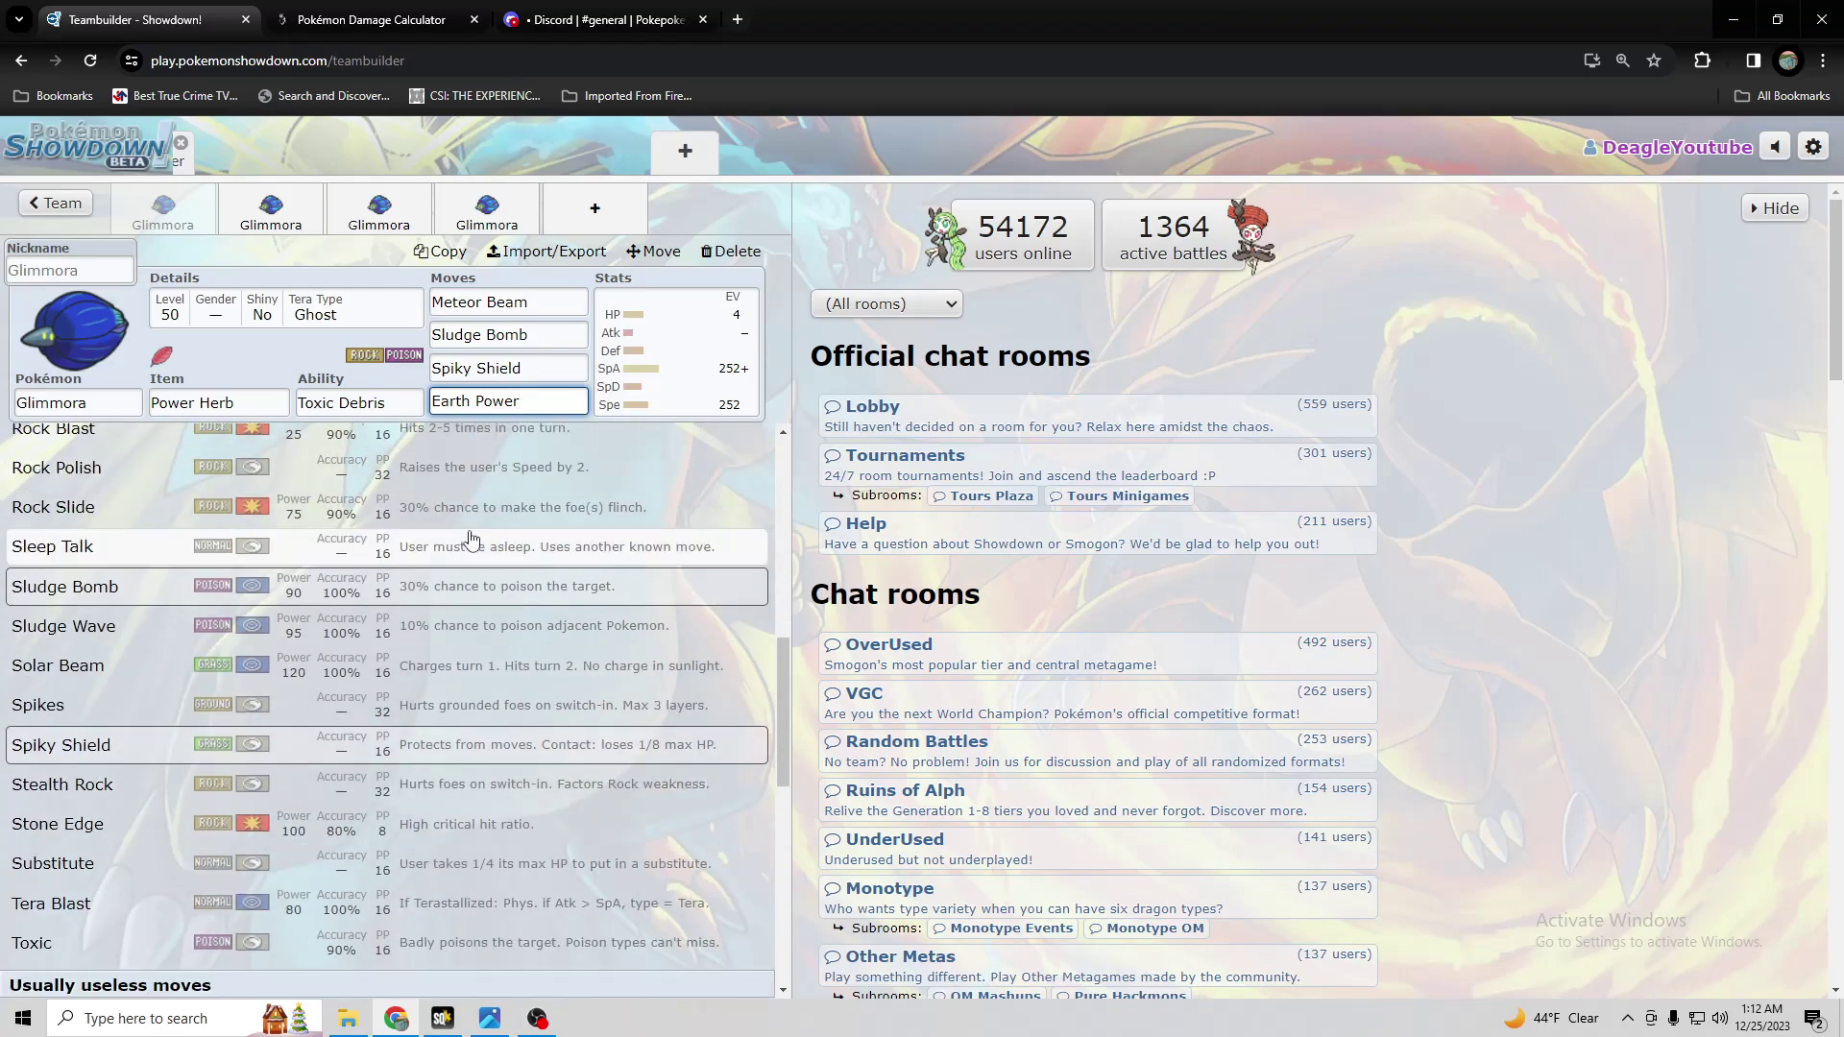
scroll(471, 543, "up", 10)
left_click(461, 488)
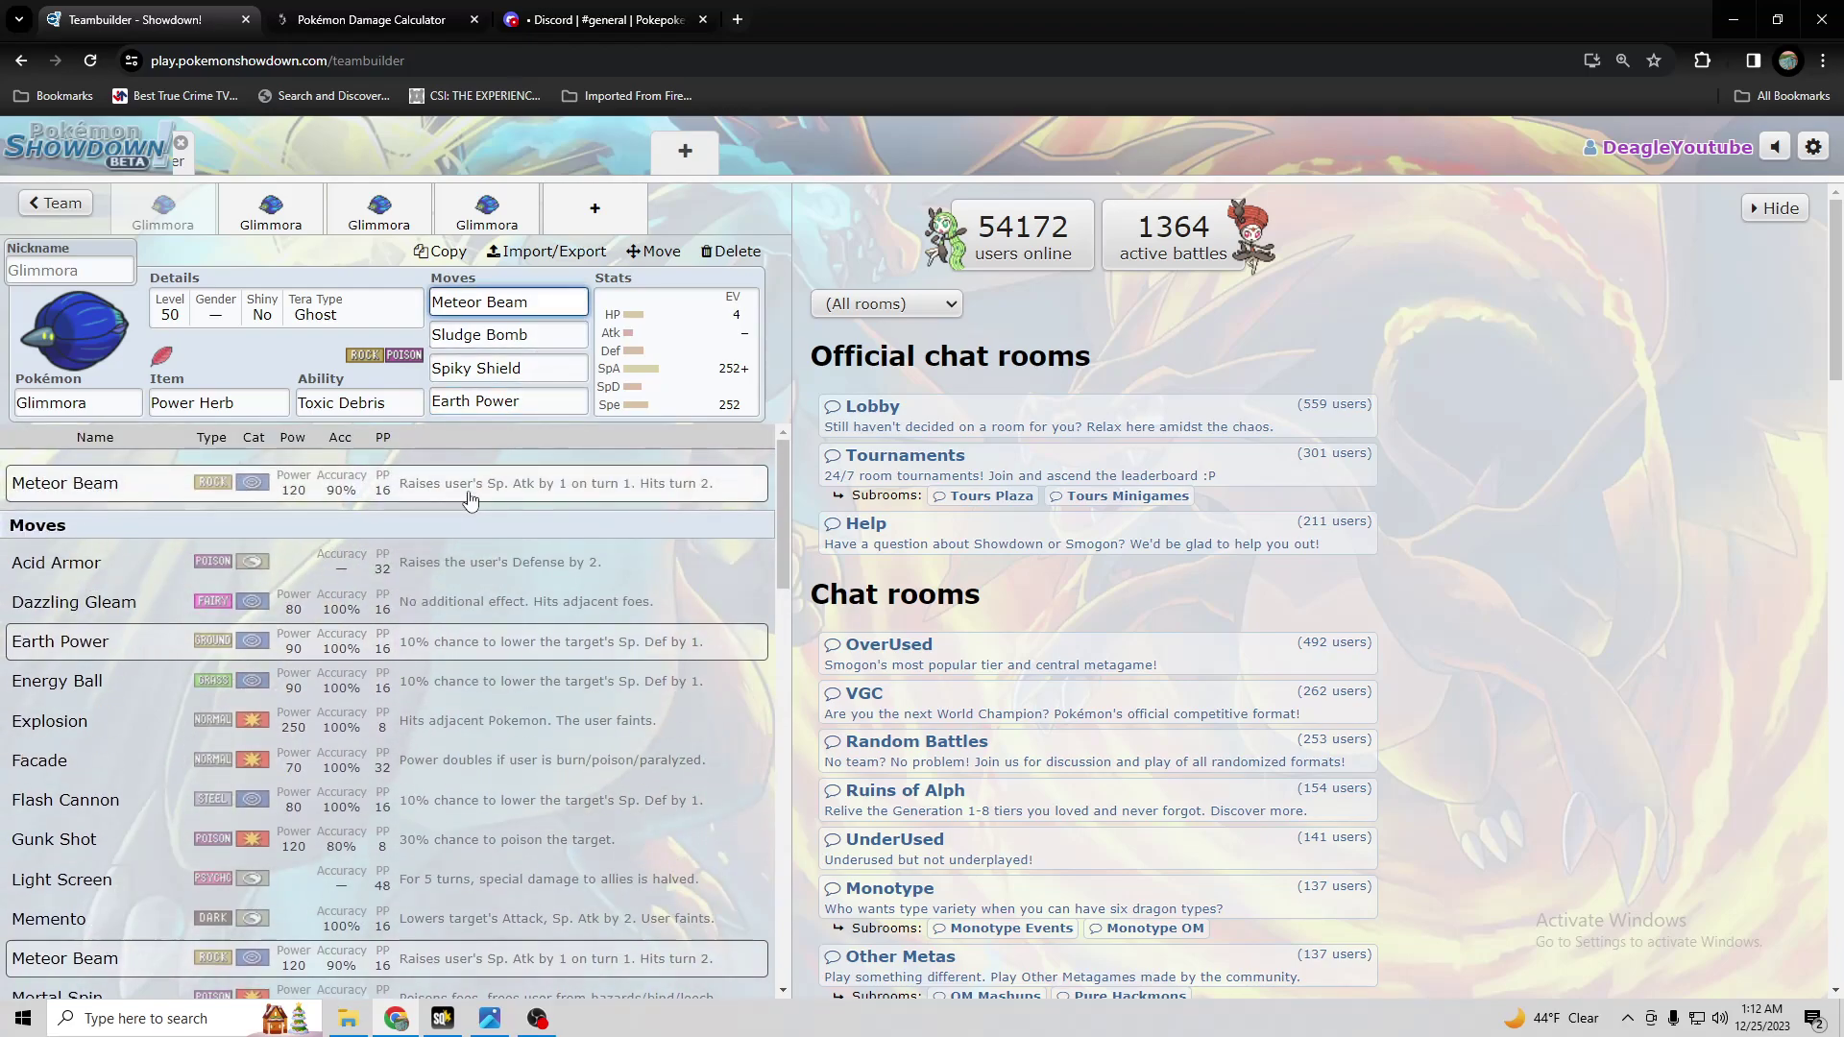
left_click(532, 337)
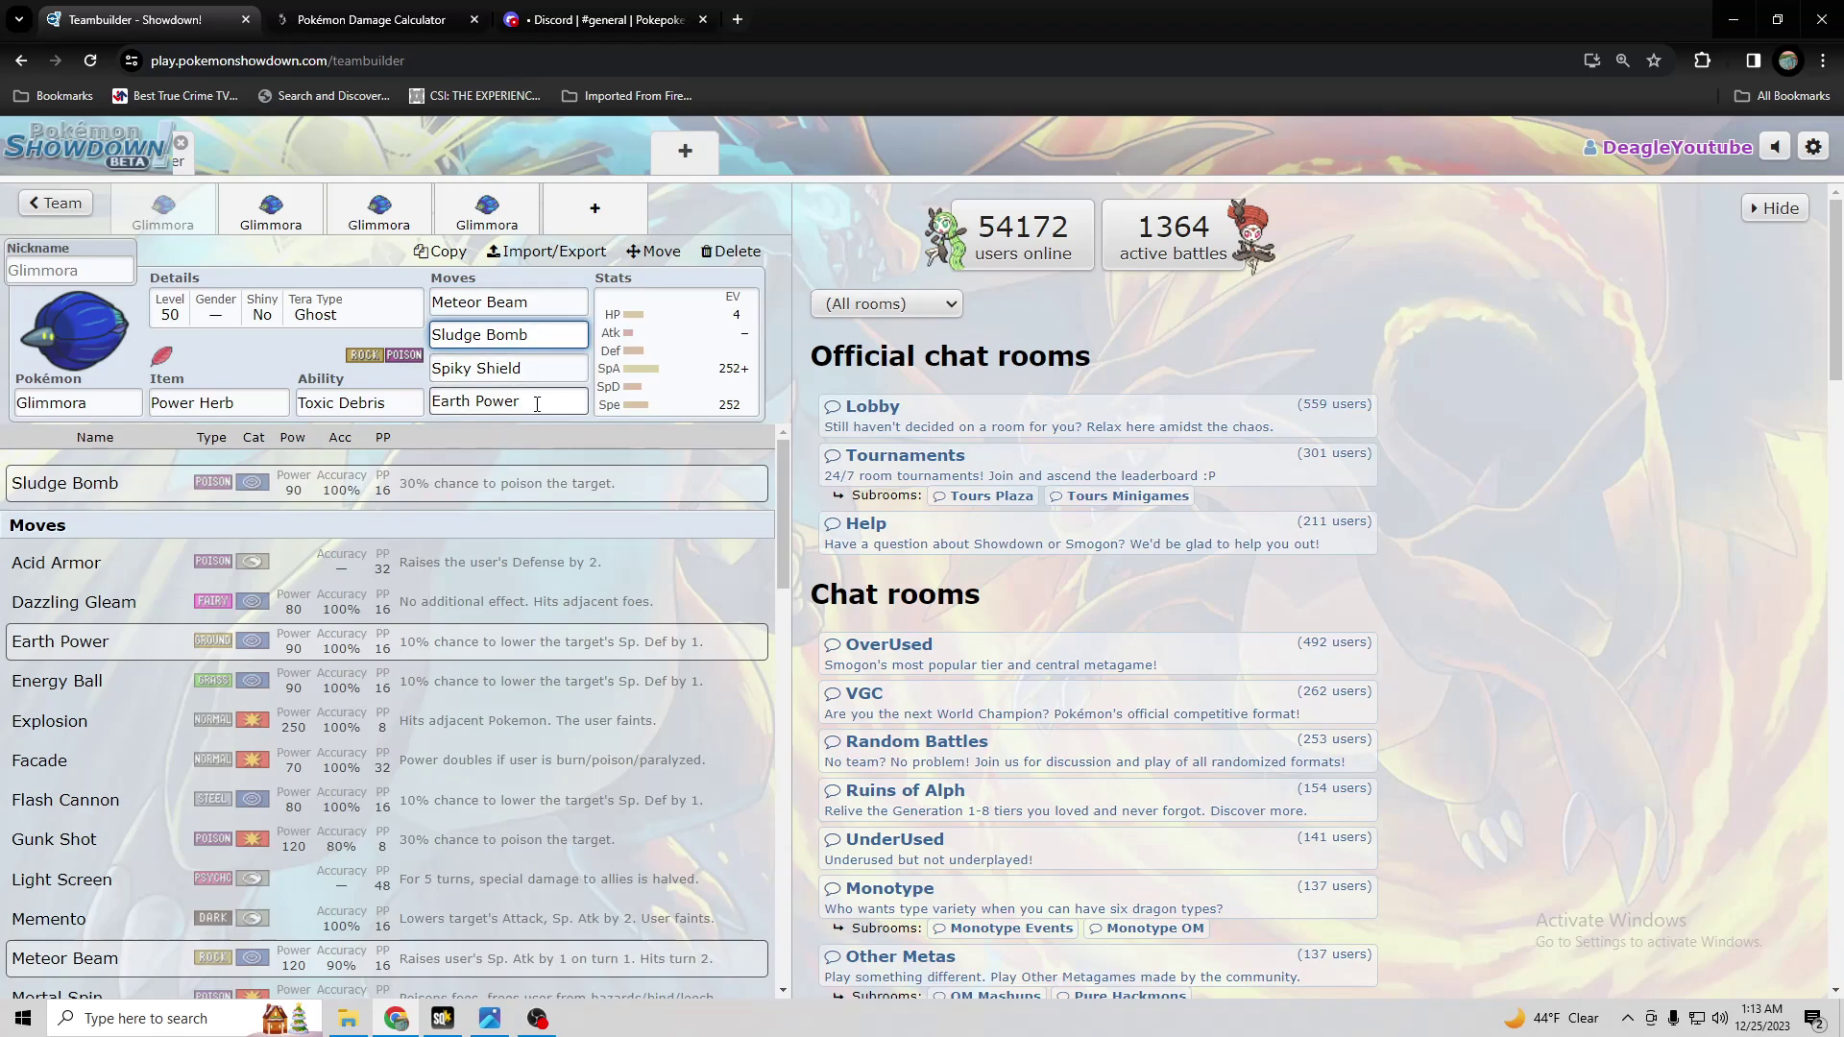
left_click(549, 309)
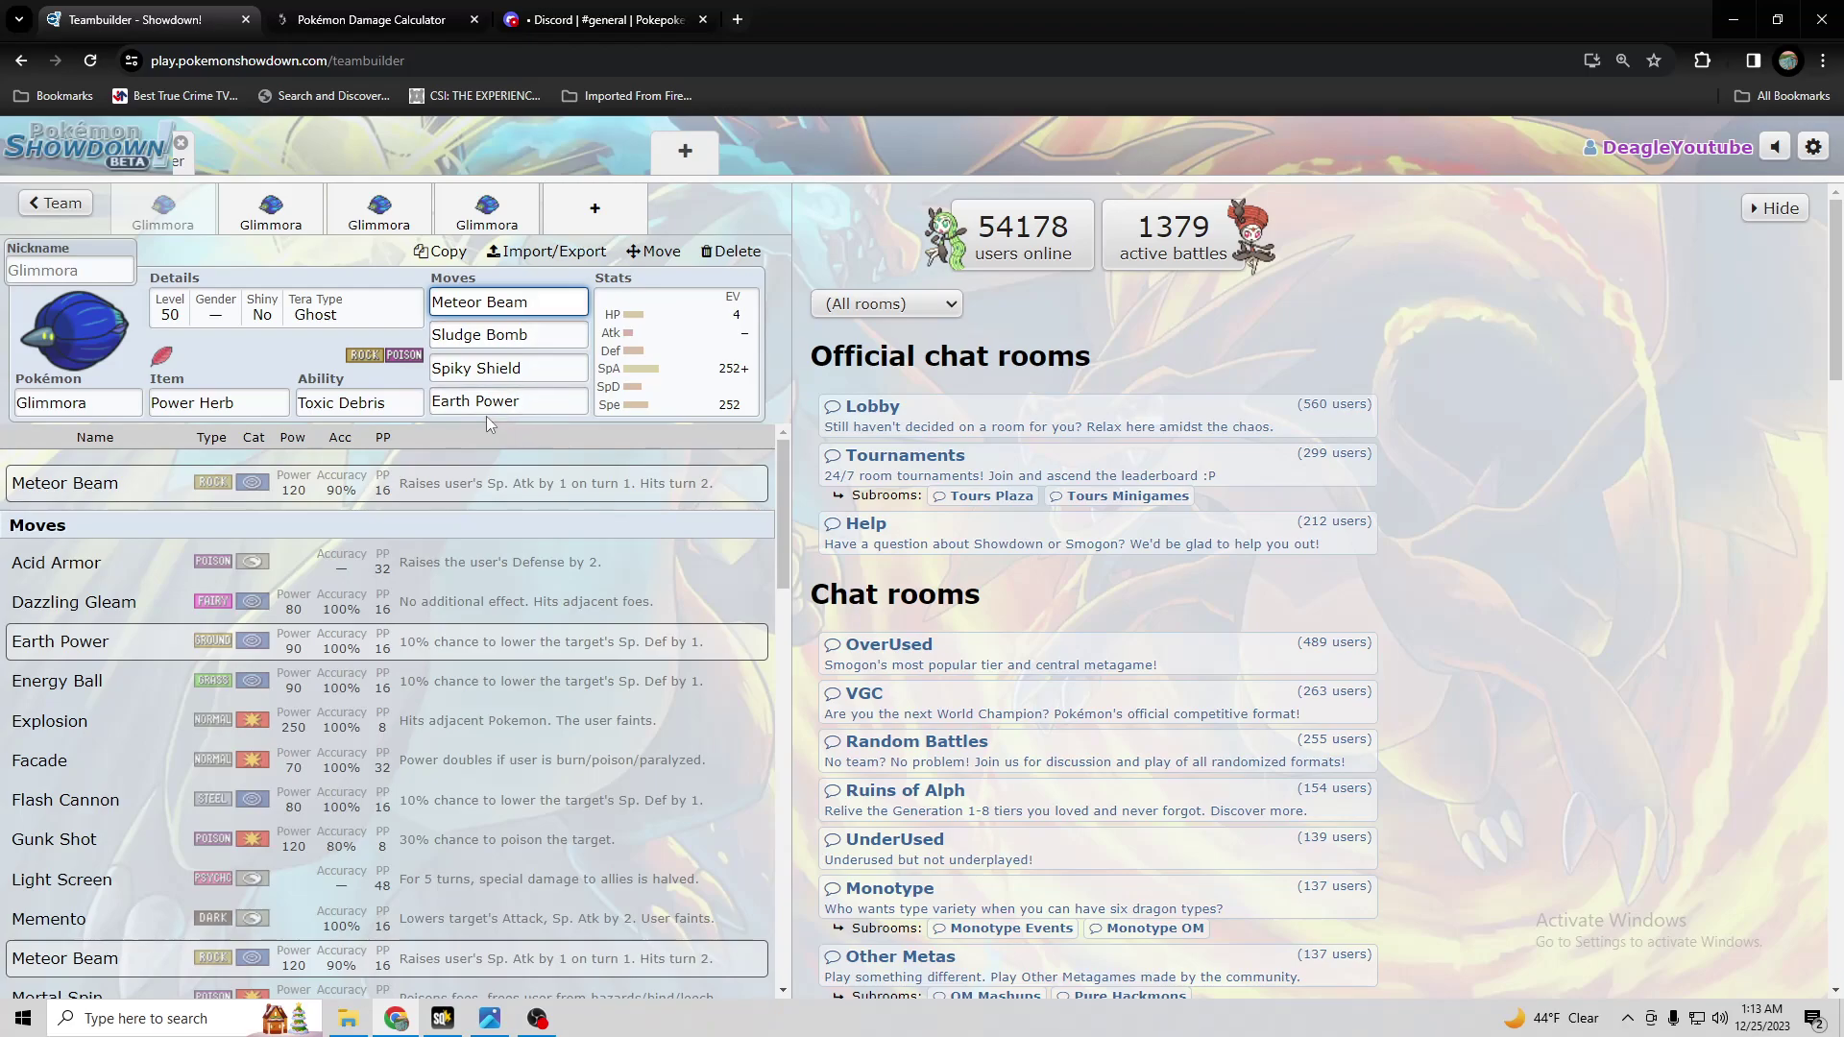
left_click(537, 403)
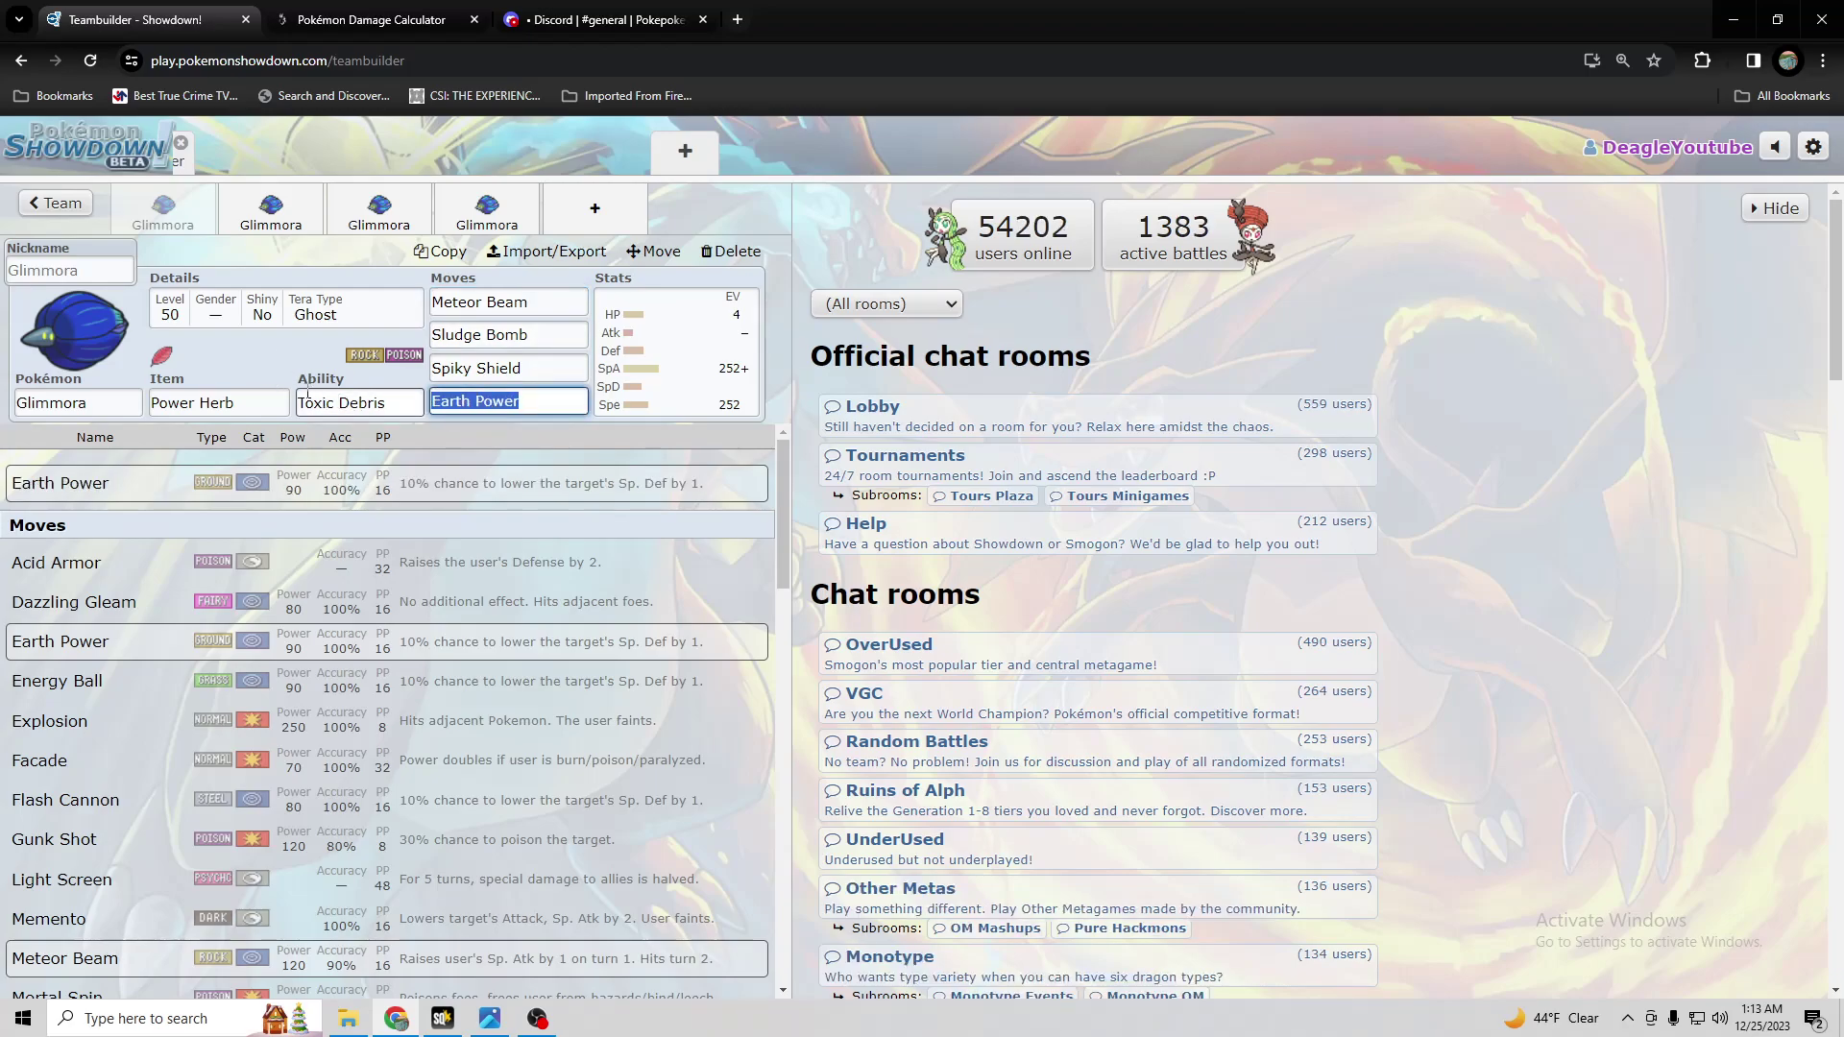
left_click(270, 357)
left_click(538, 335)
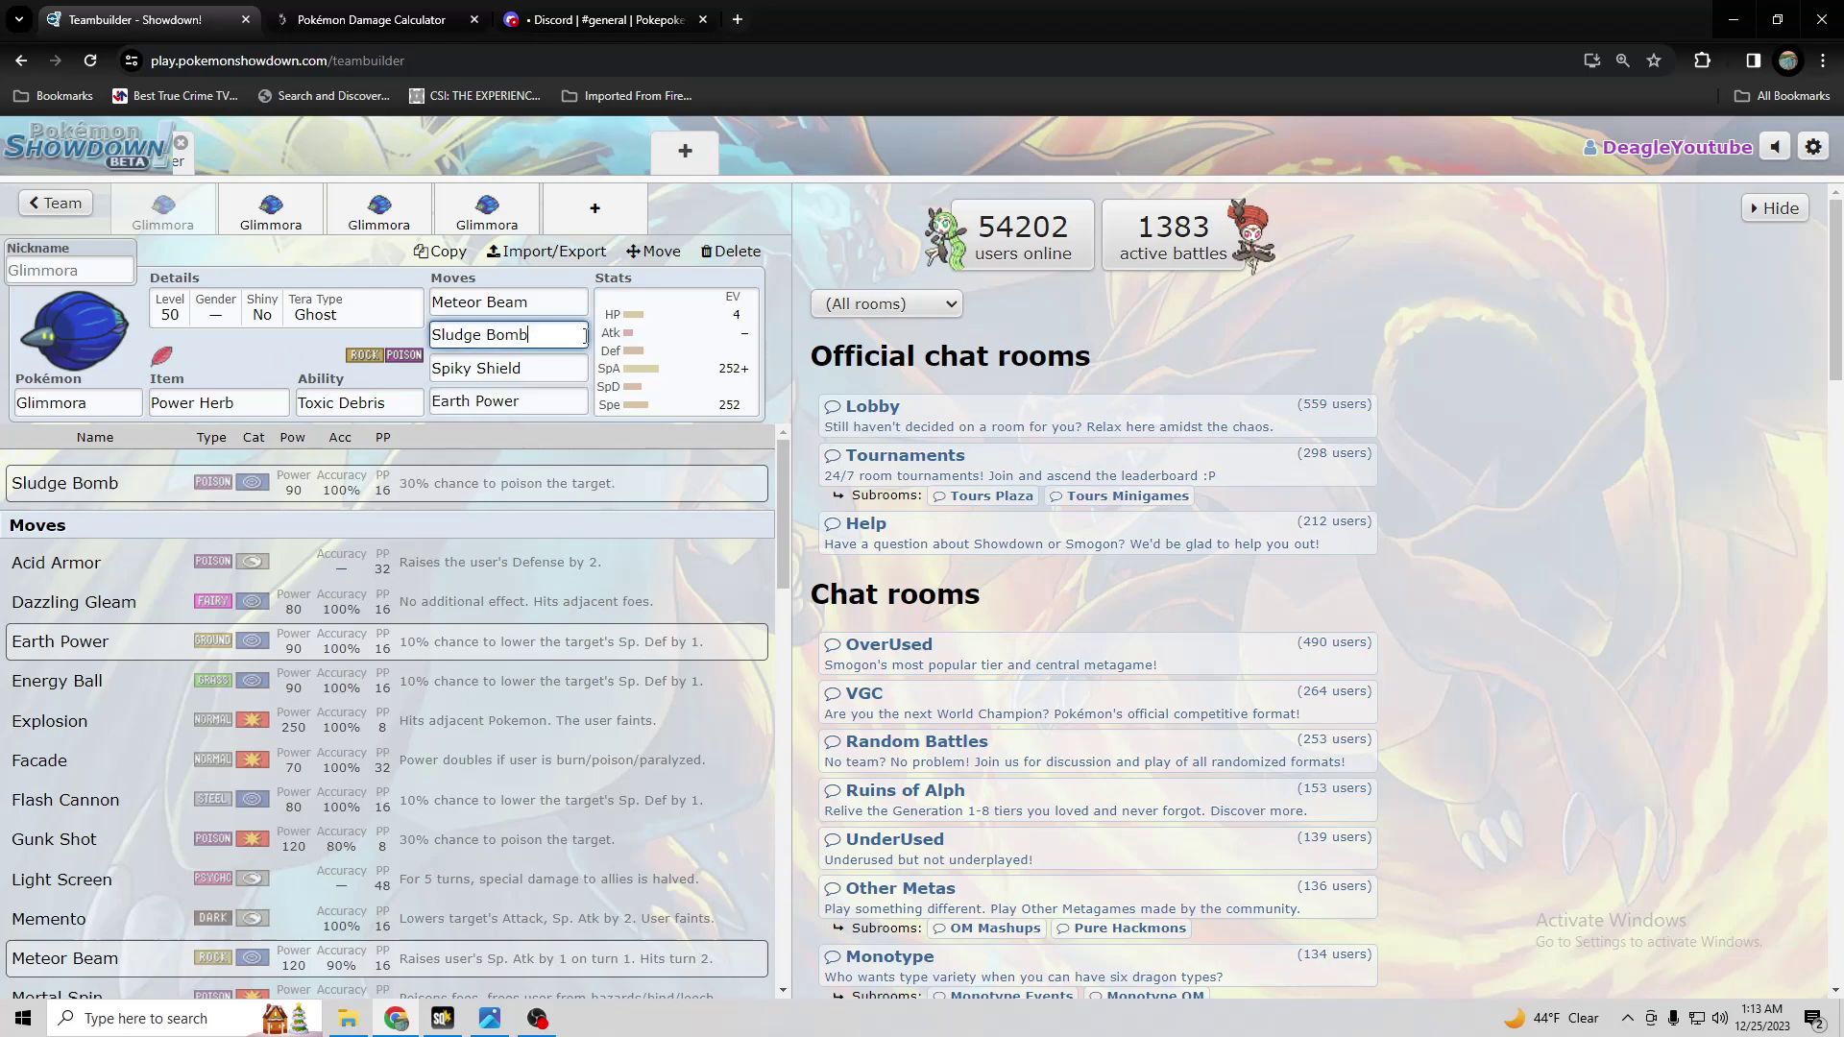
left_click(504, 404)
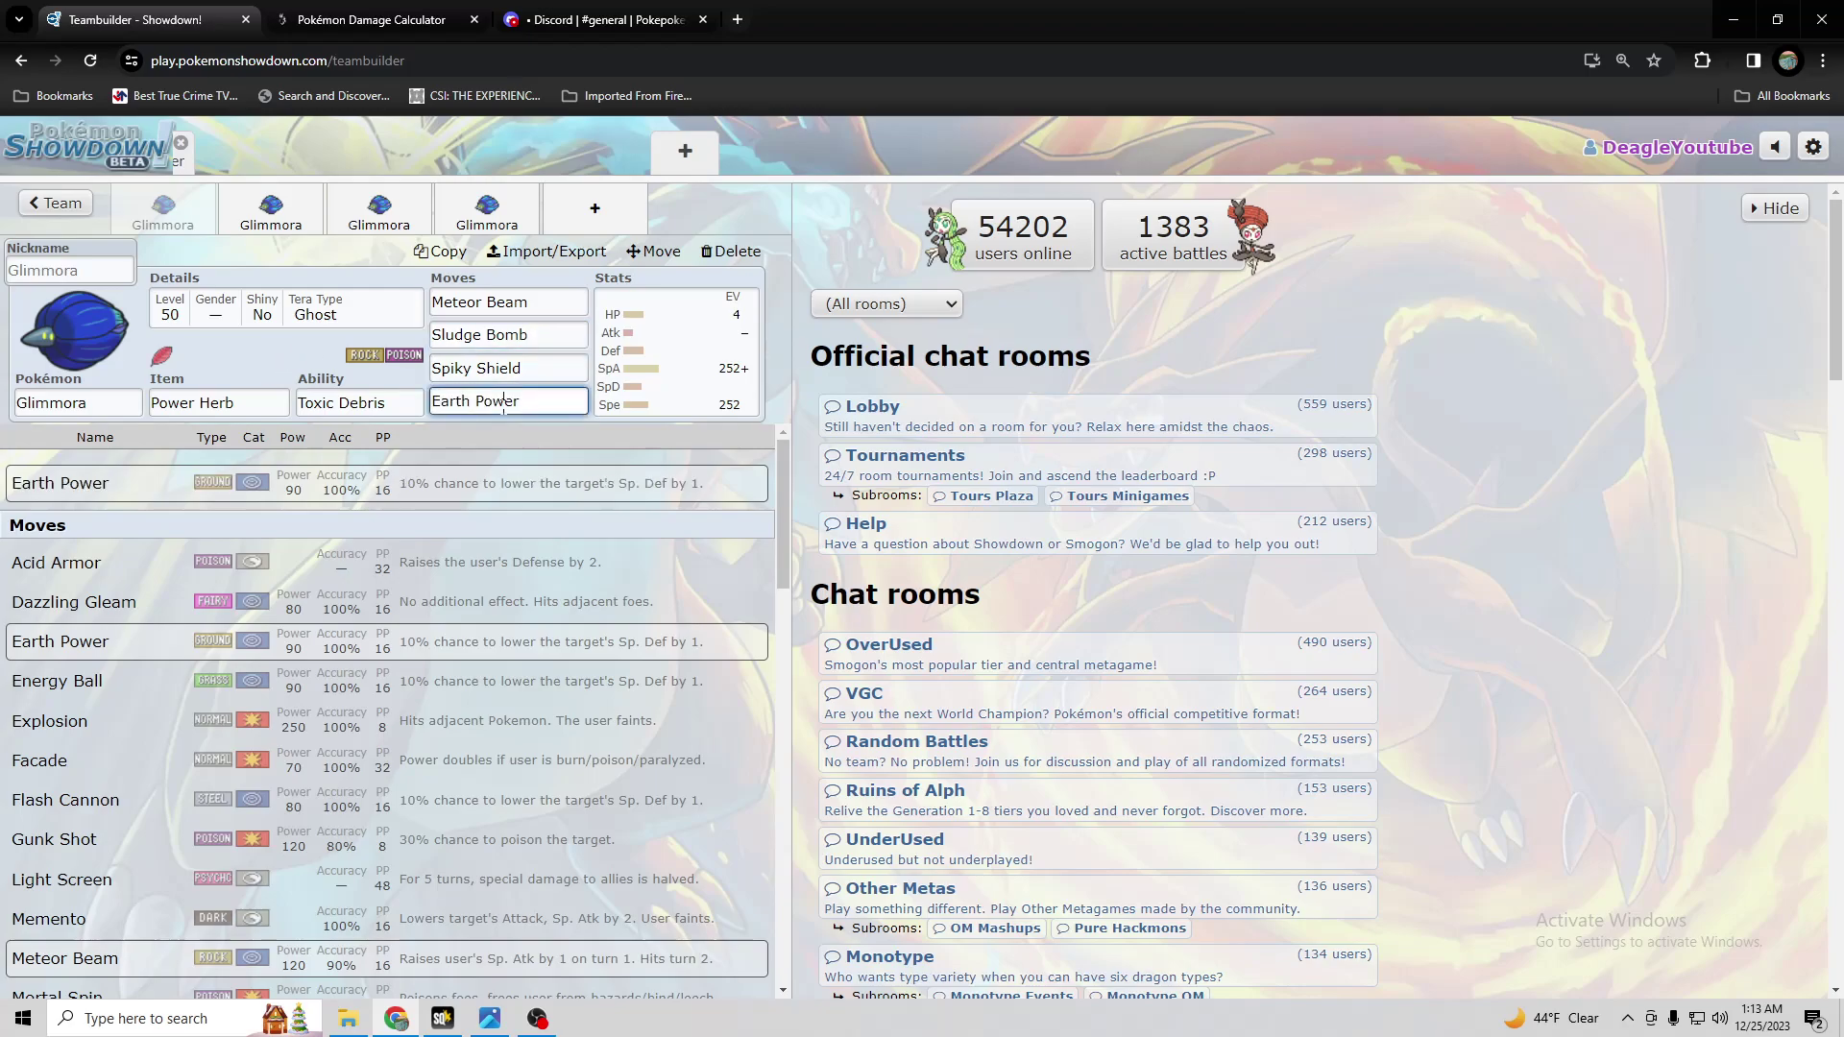
- Compare the two Glimmora sets again and delete the duplicate Power Herb set
left_click(246, 216)
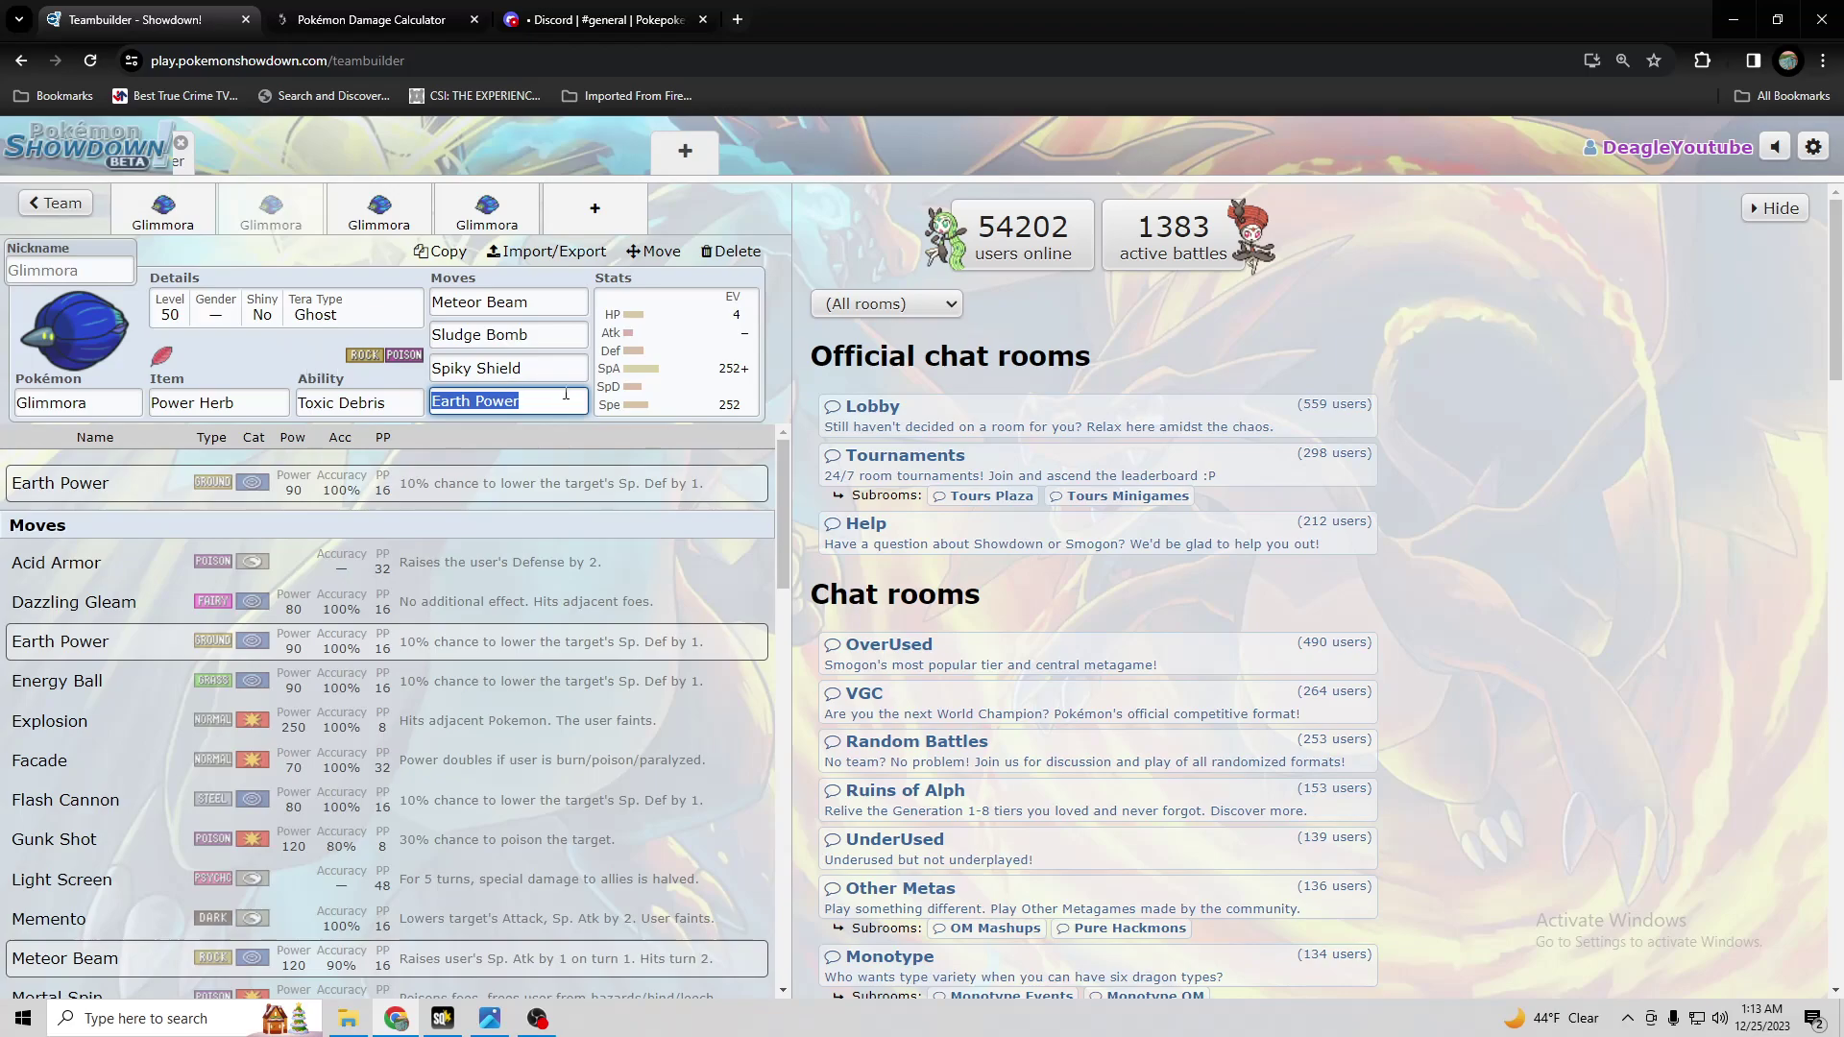
left_click(183, 225)
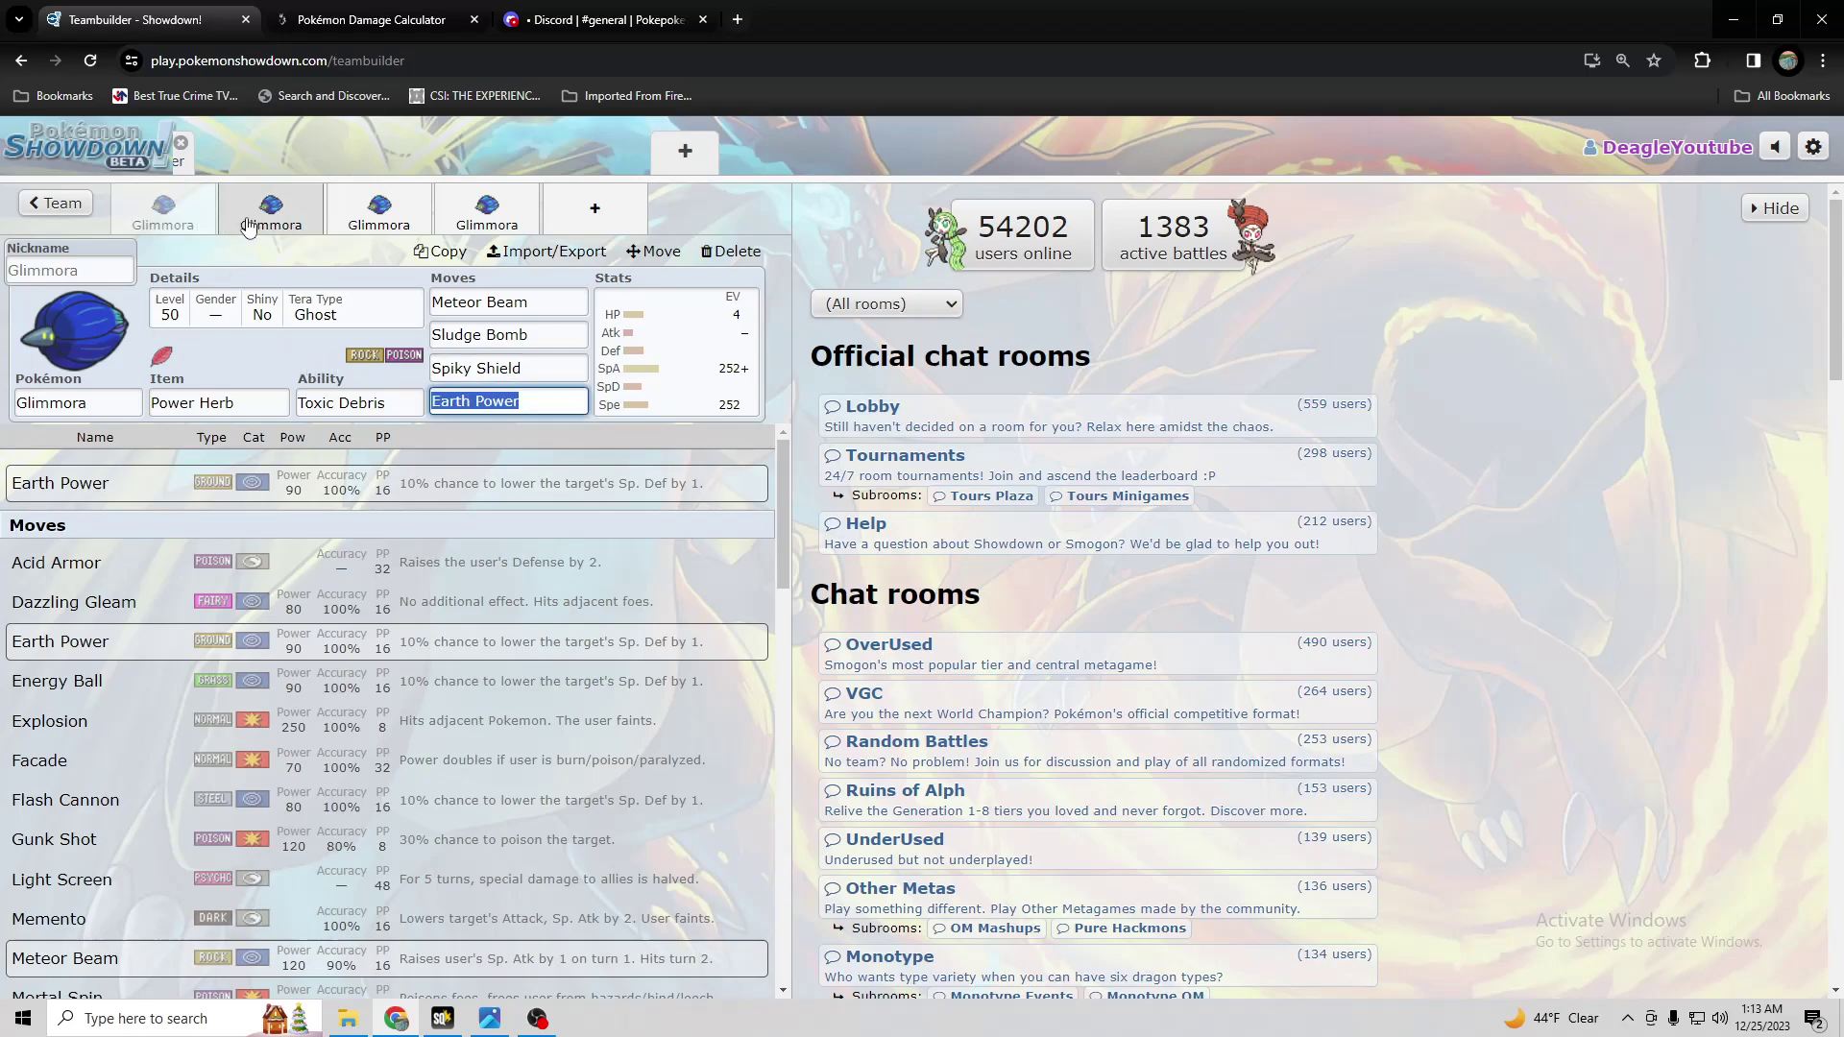
left_click(248, 226)
left_click(154, 218)
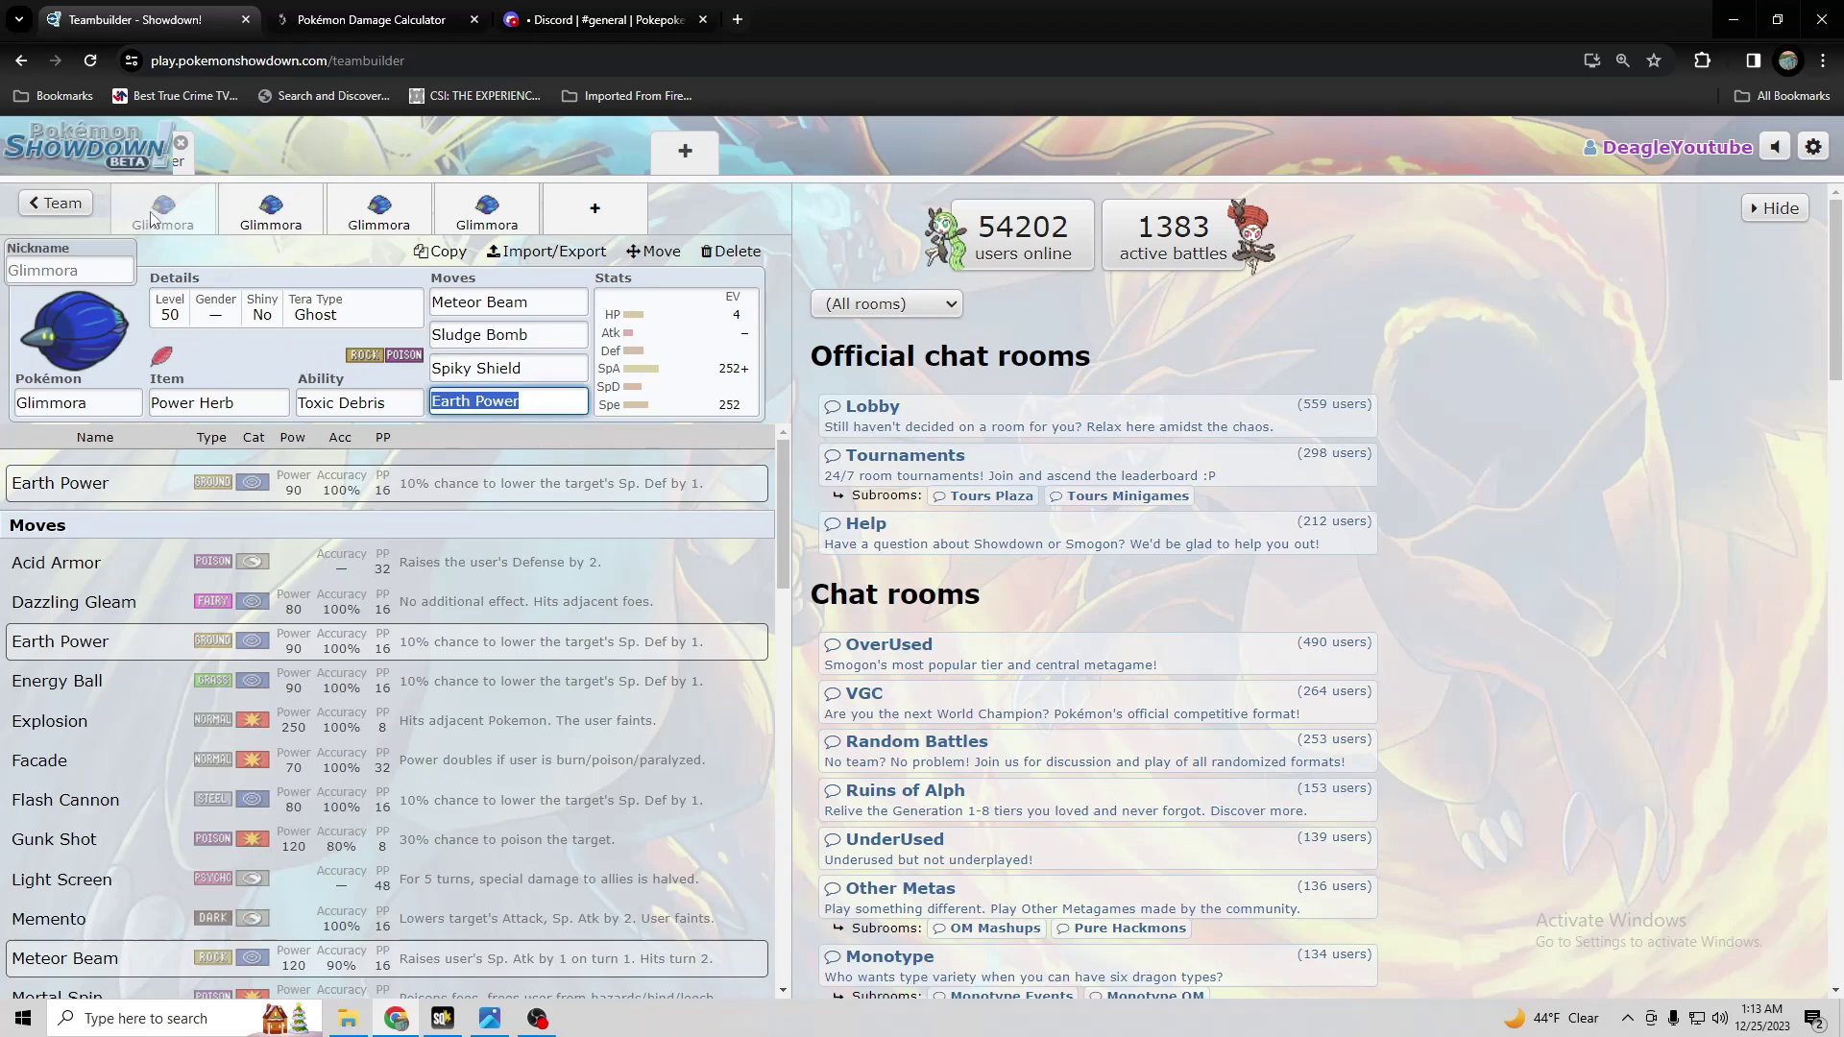
left_click(154, 218)
left_click(248, 216)
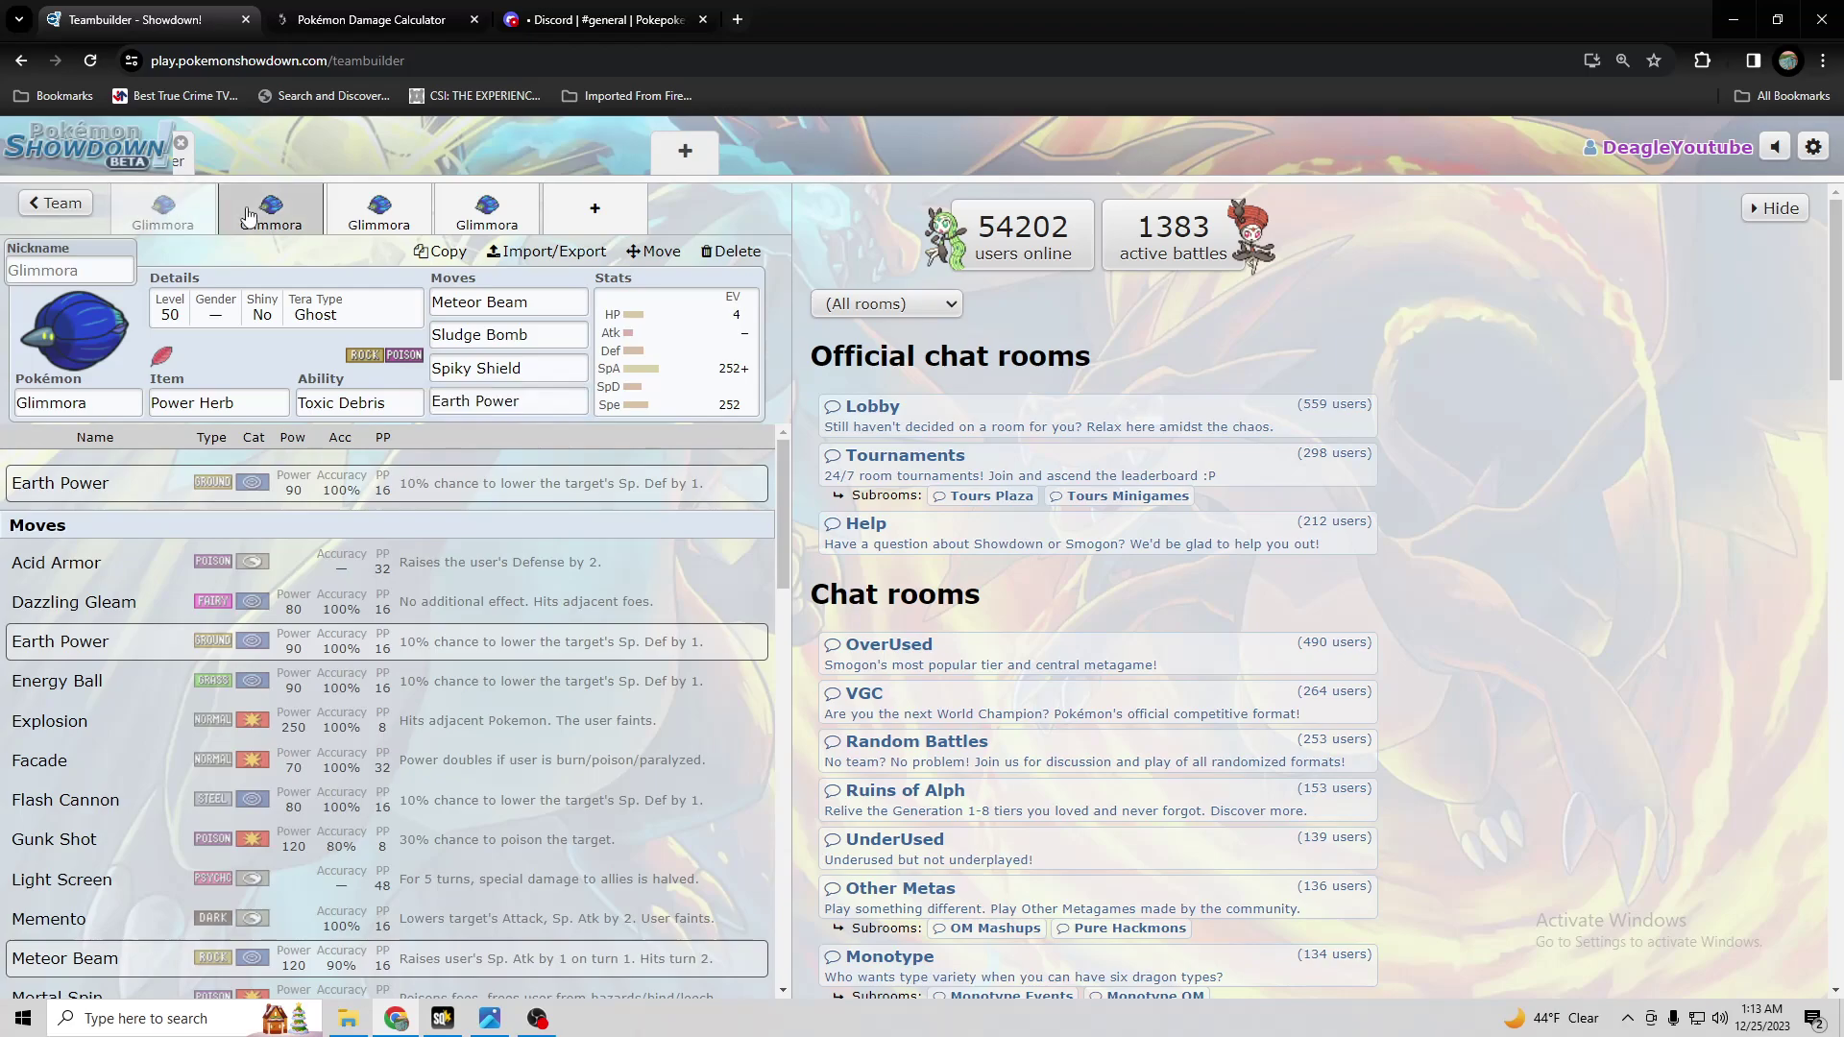
left_click(248, 213)
left_click(155, 216)
left_click(288, 206)
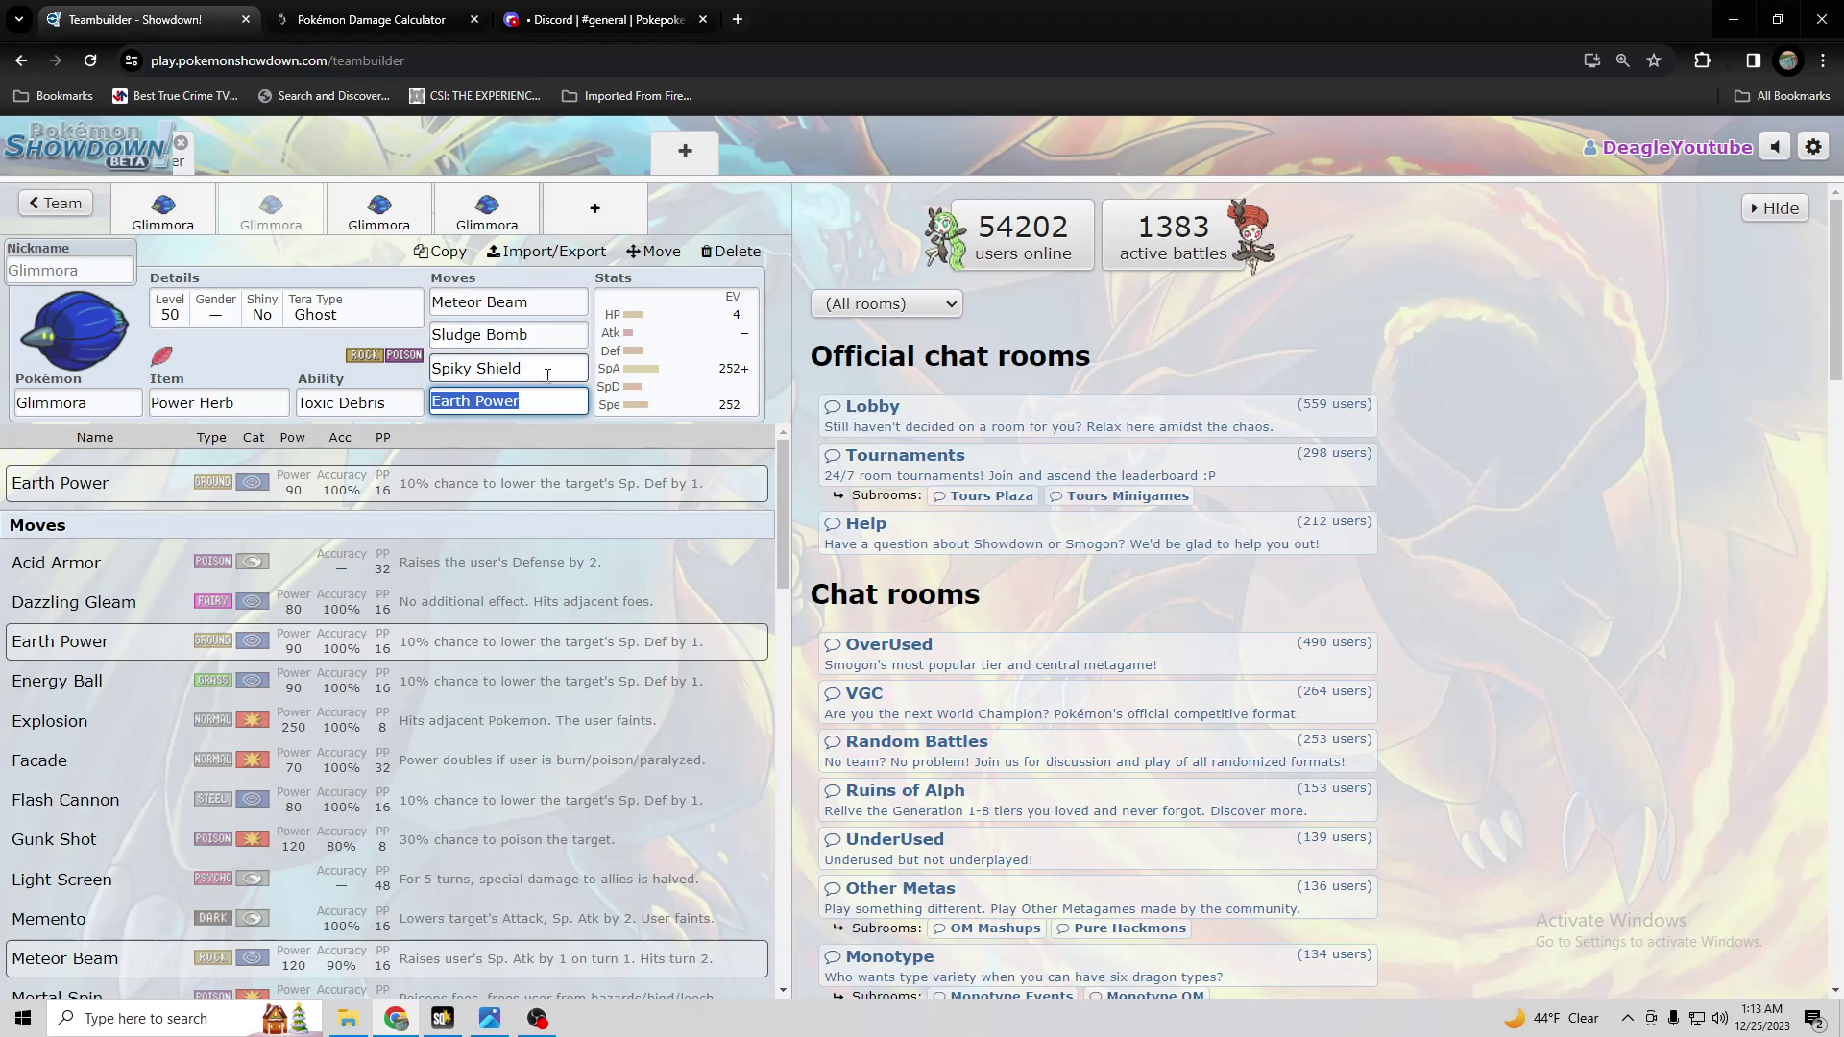
left_click(737, 251)
left_click(271, 209)
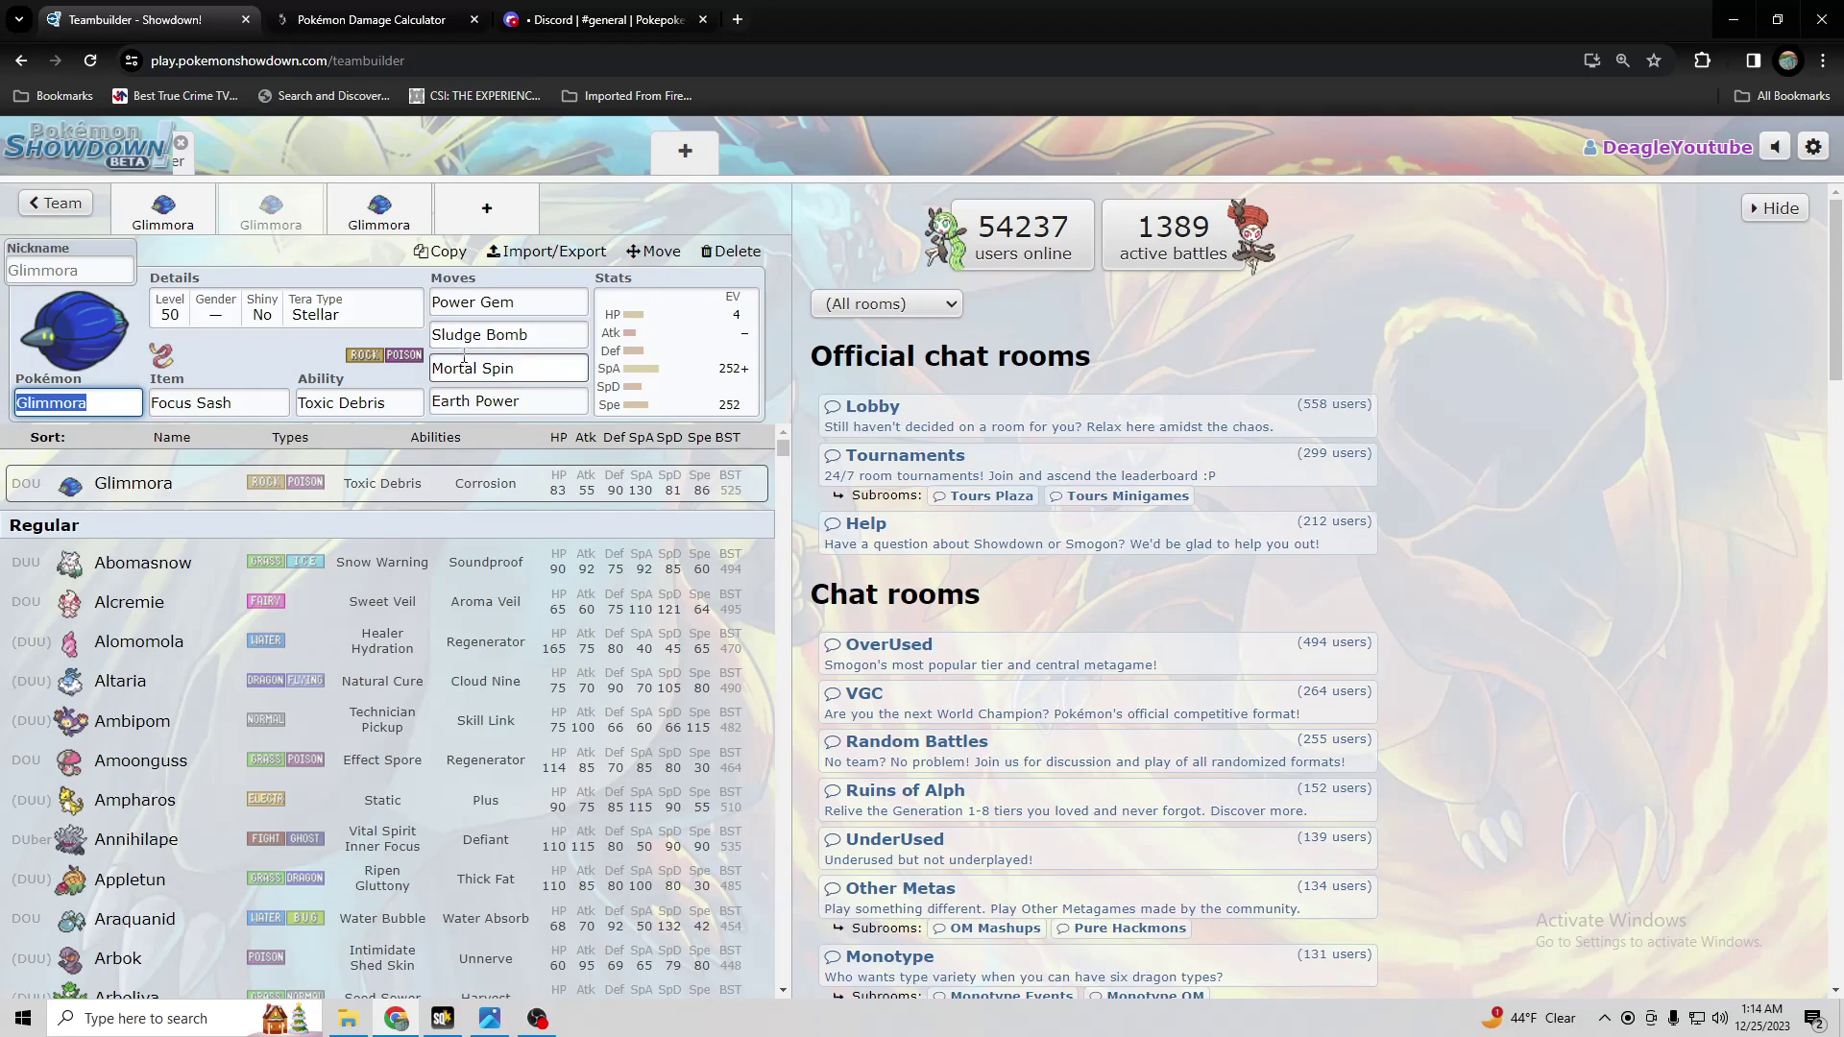
left_click(543, 336)
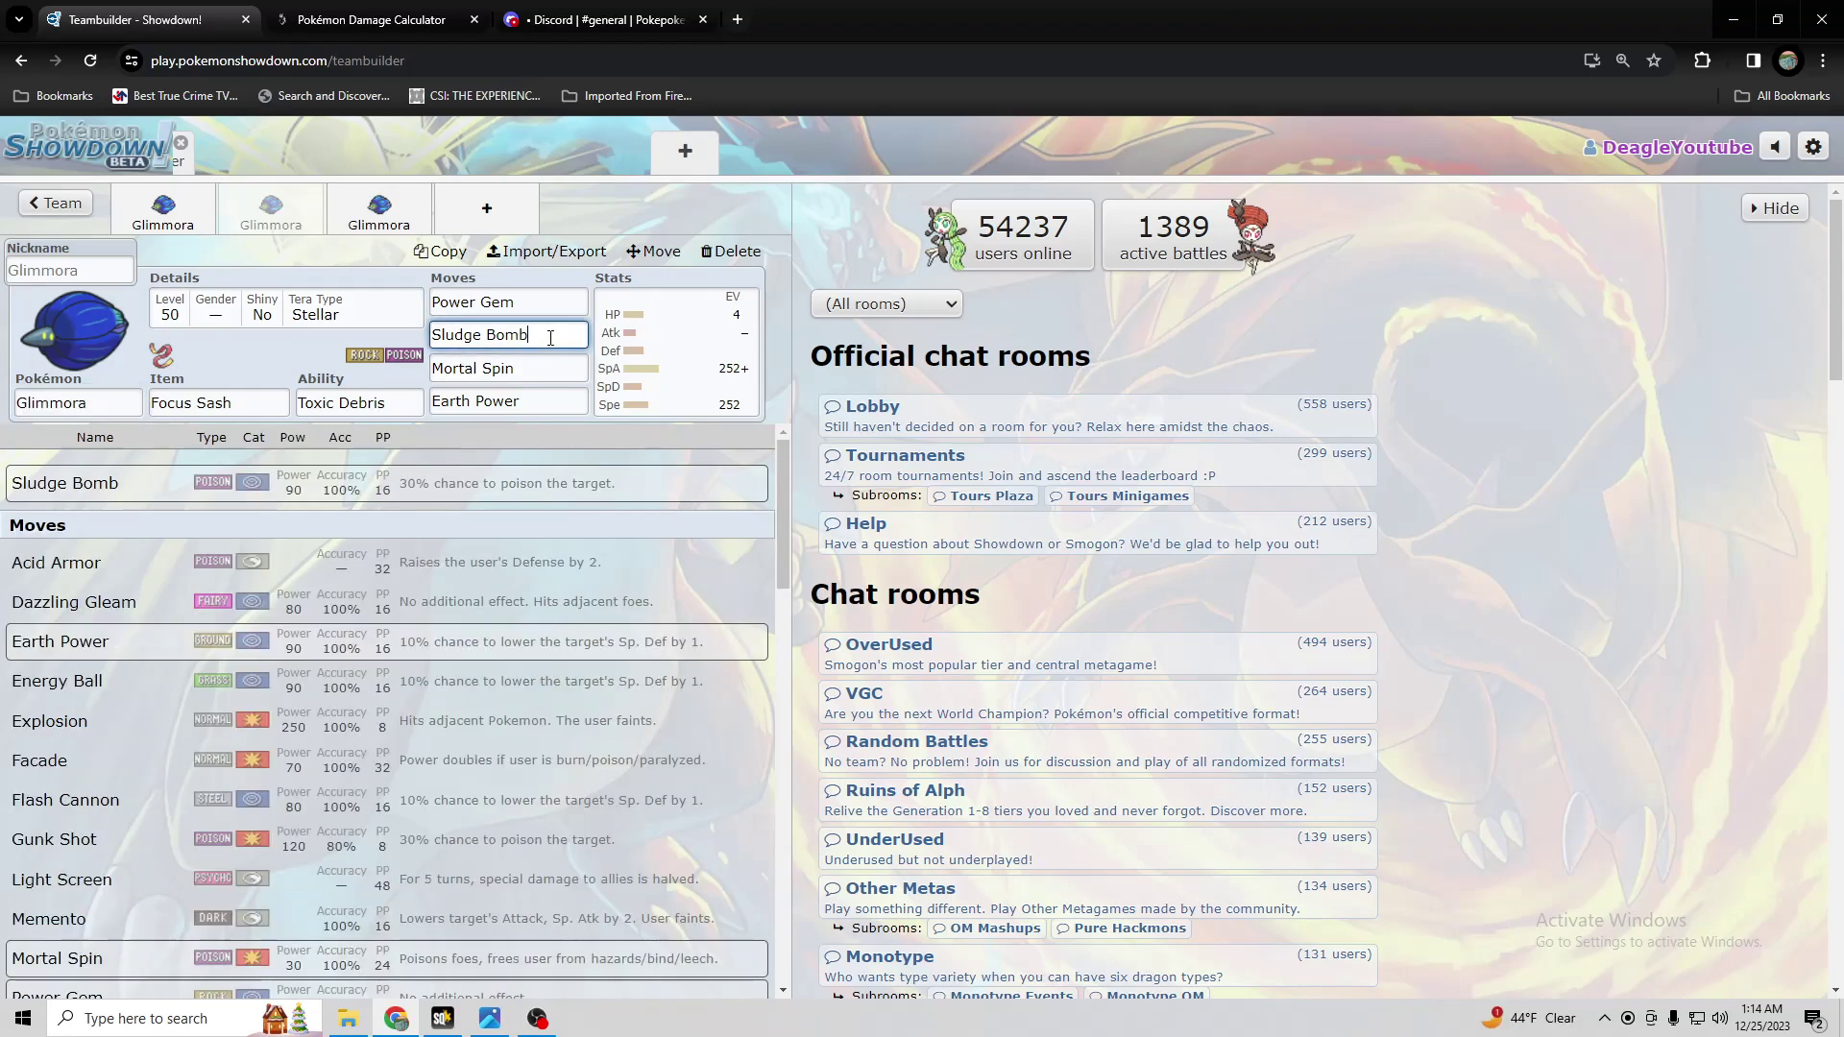
left_click(305, 314)
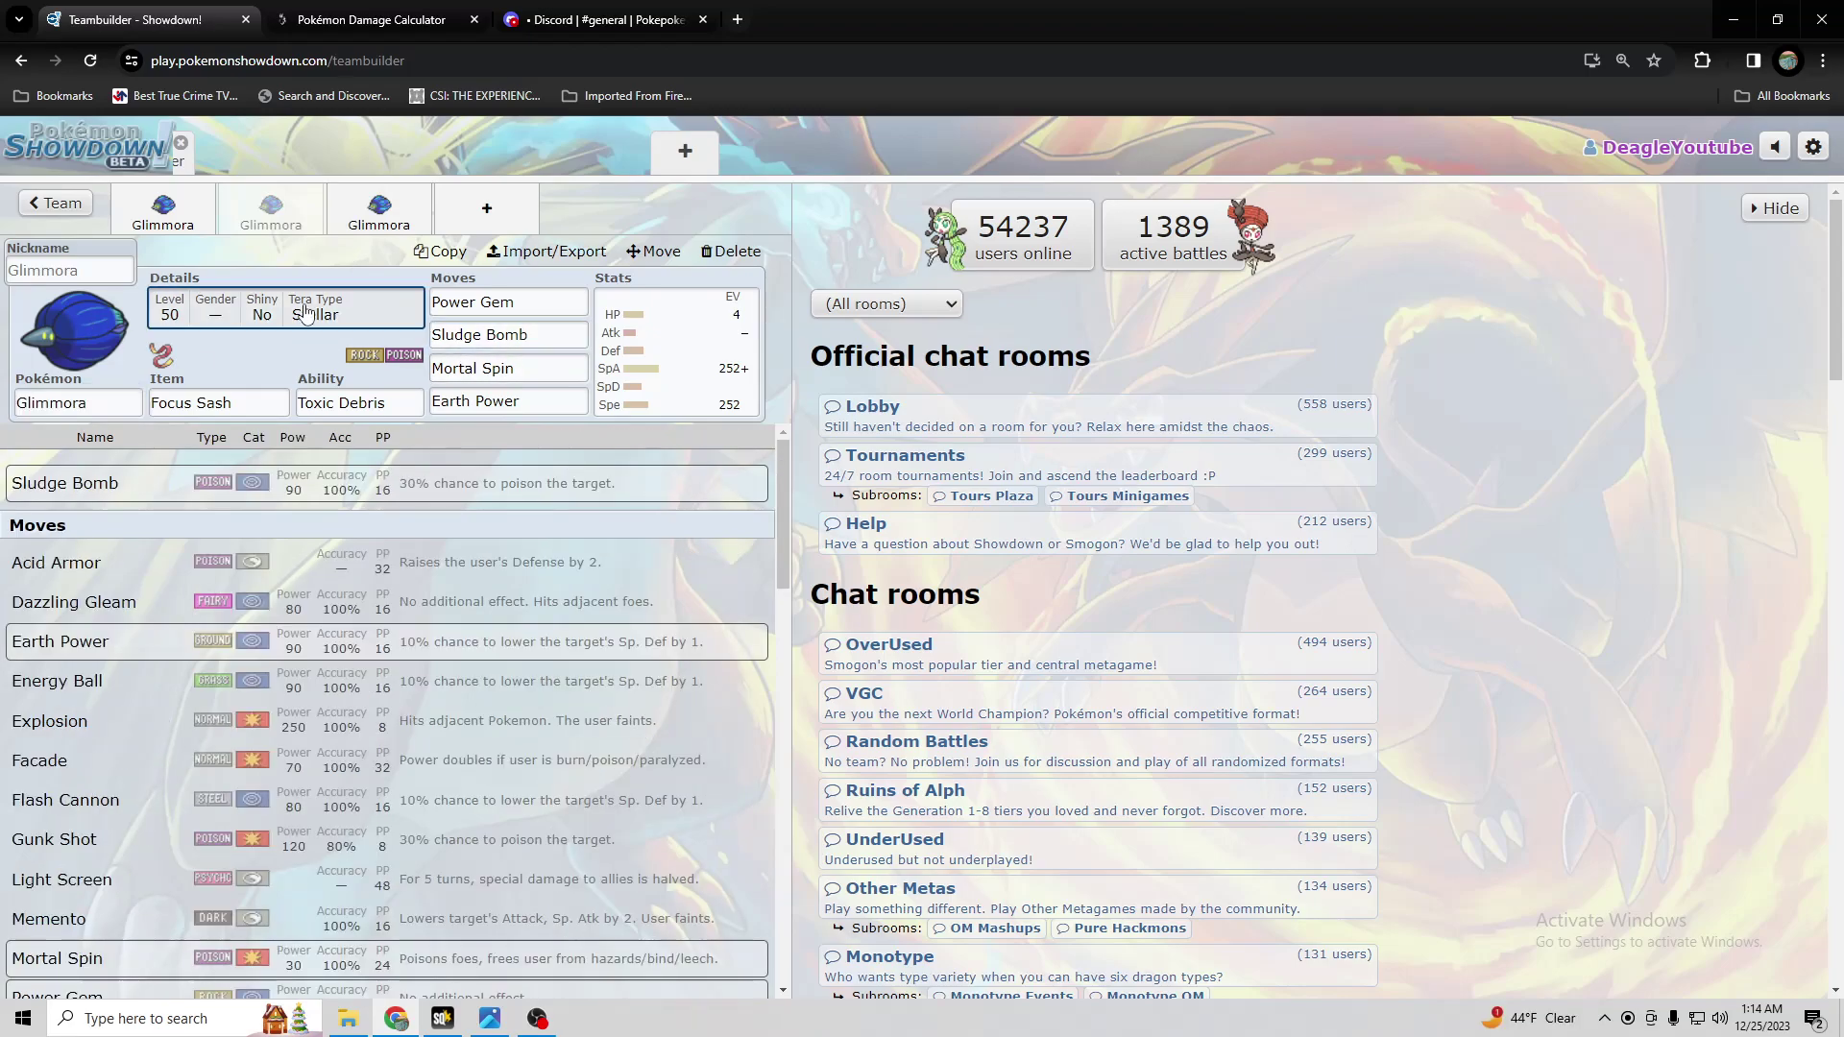
left_click(499, 304)
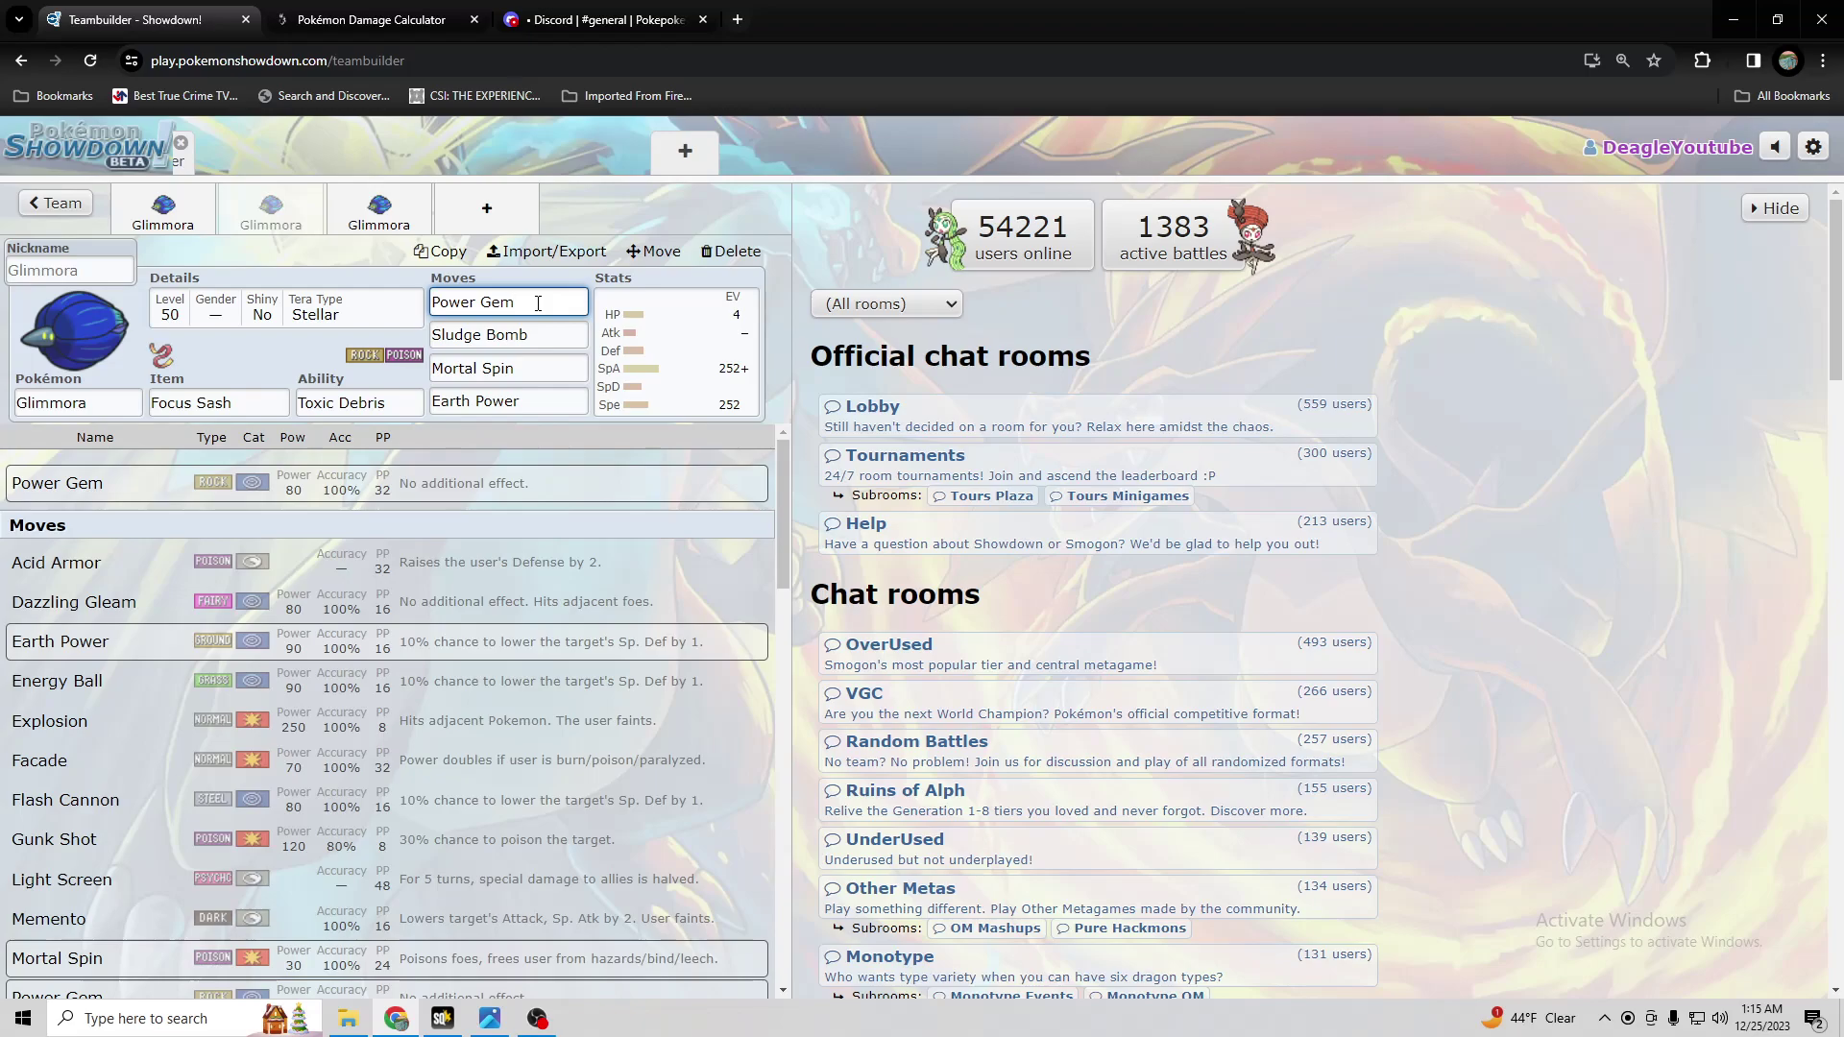
left_click(543, 336)
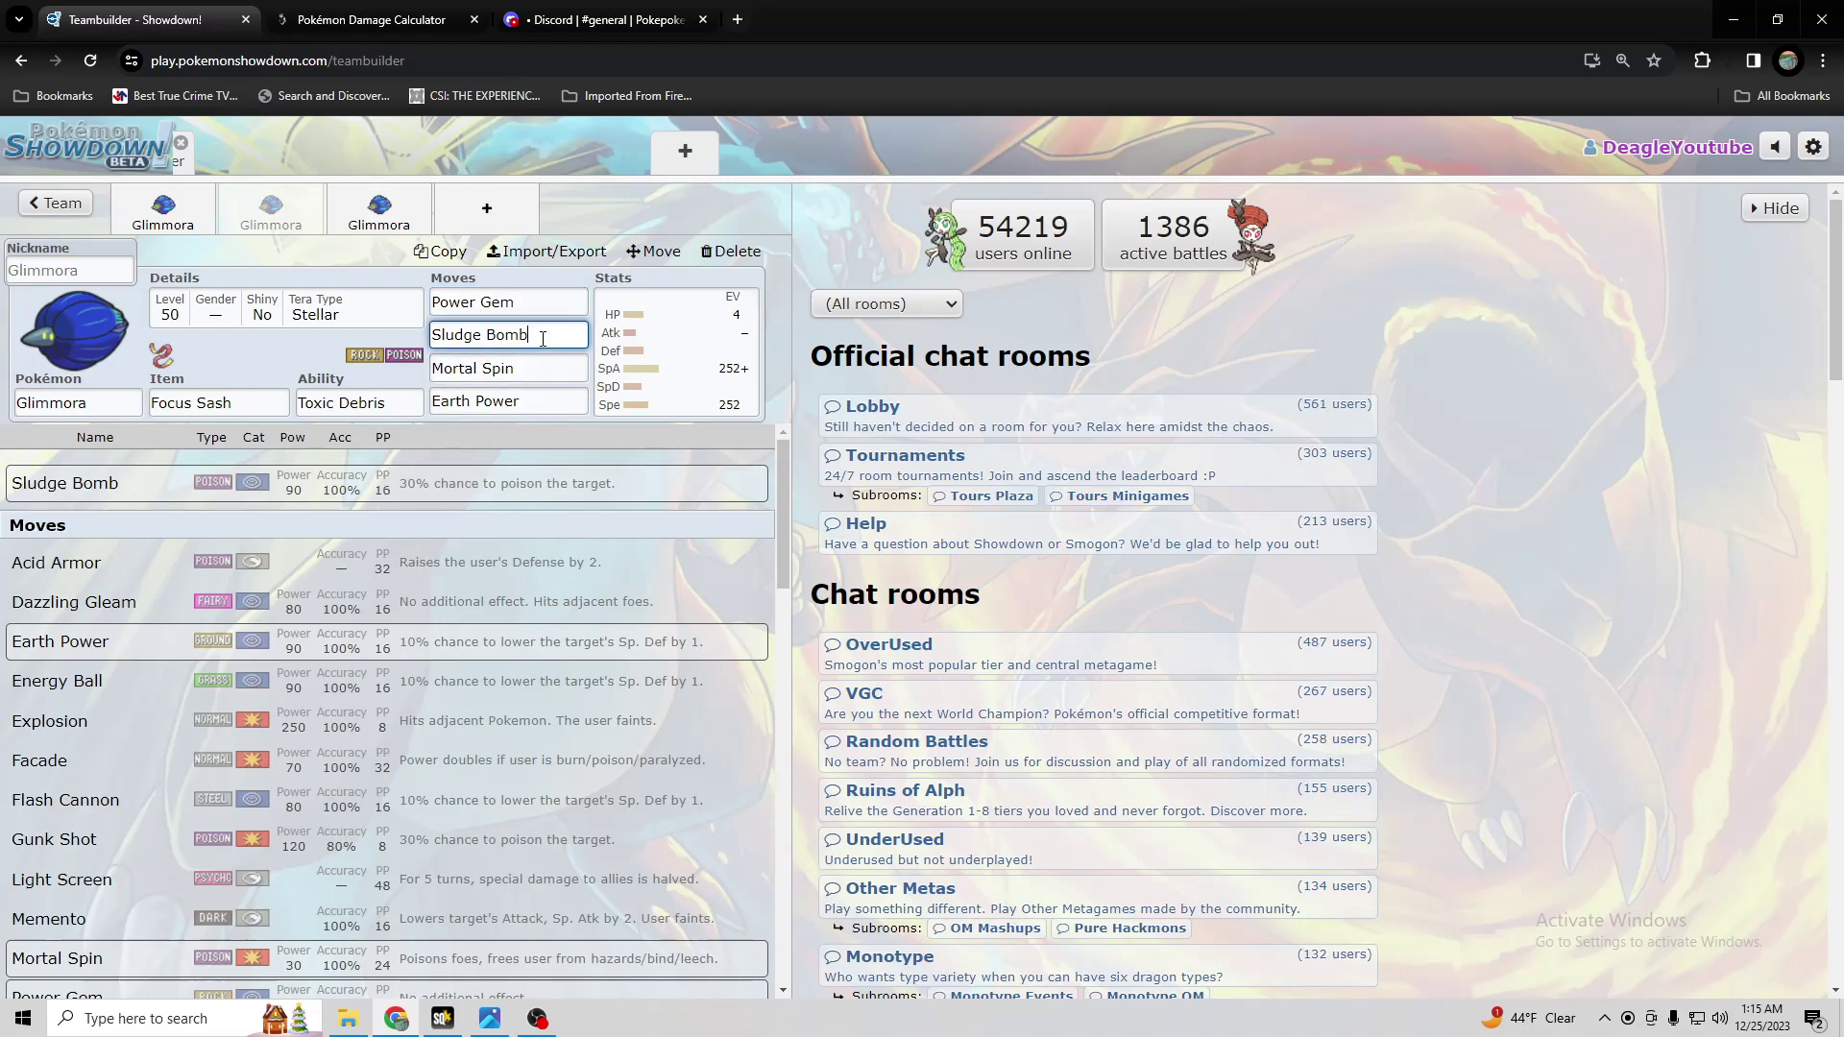
left_click(533, 308)
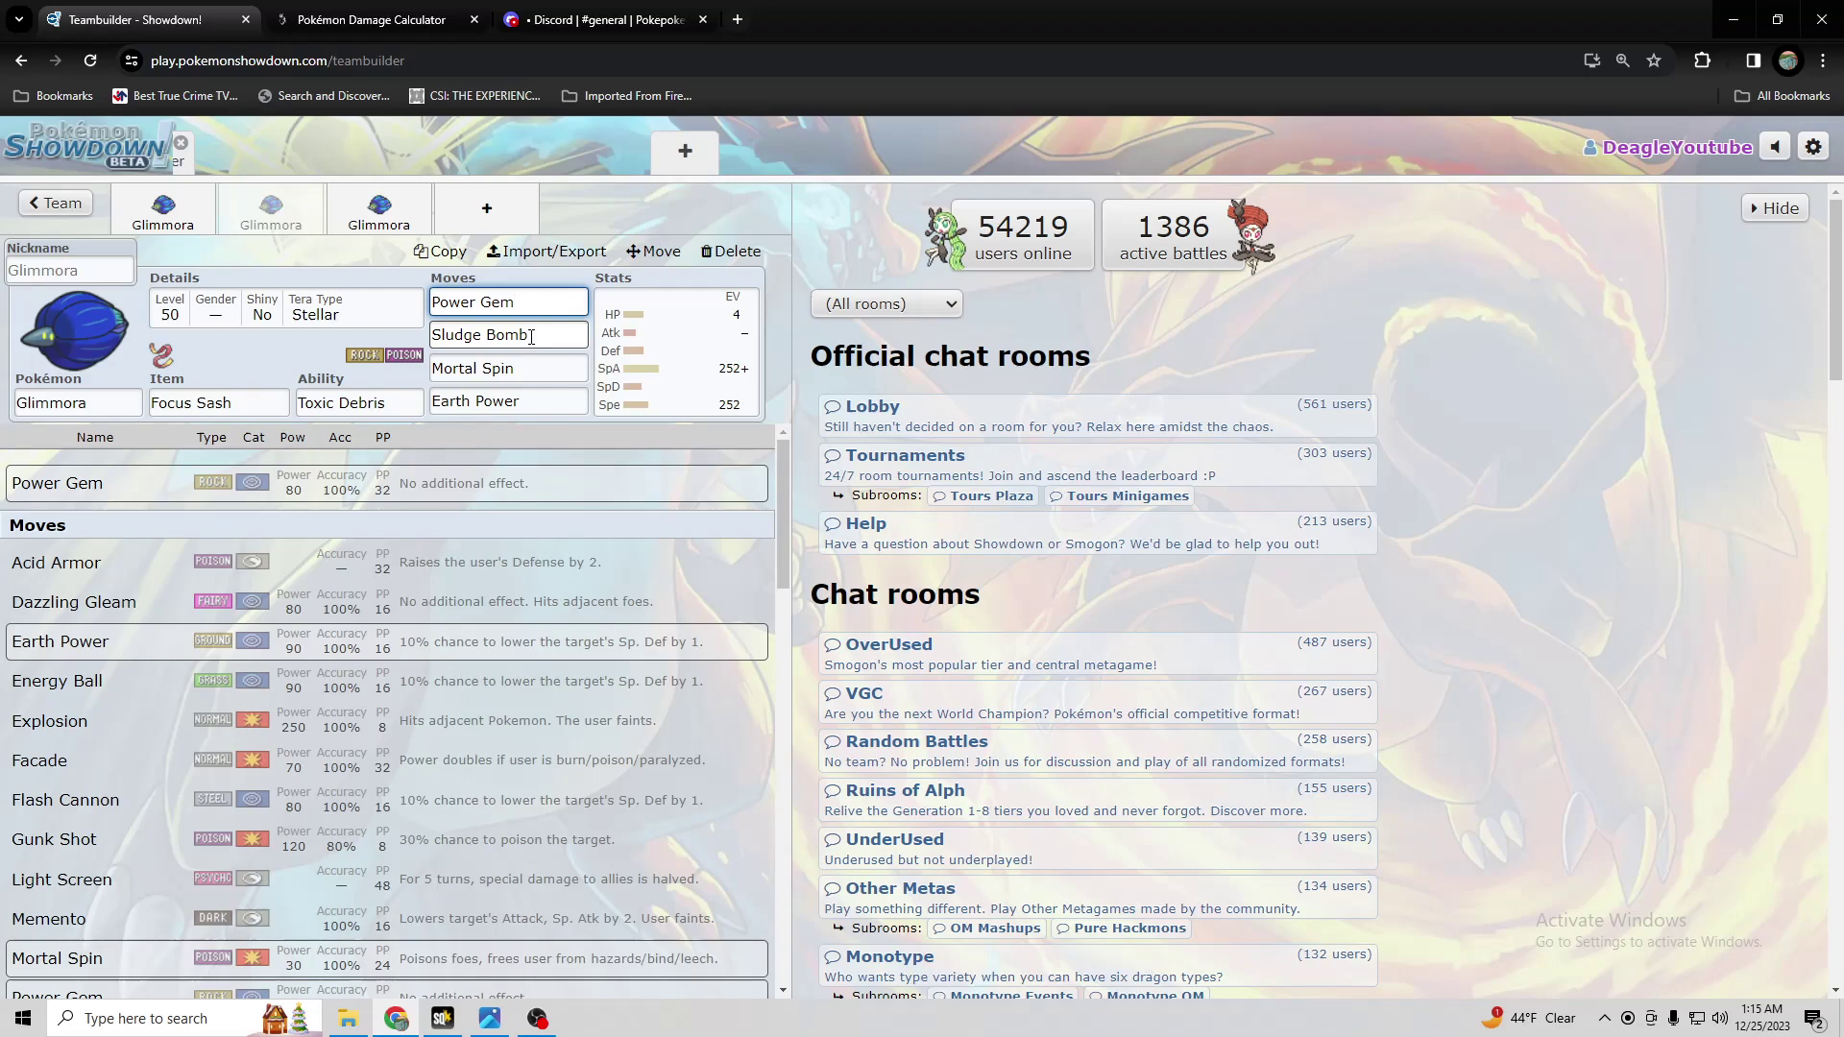
left_click(530, 337)
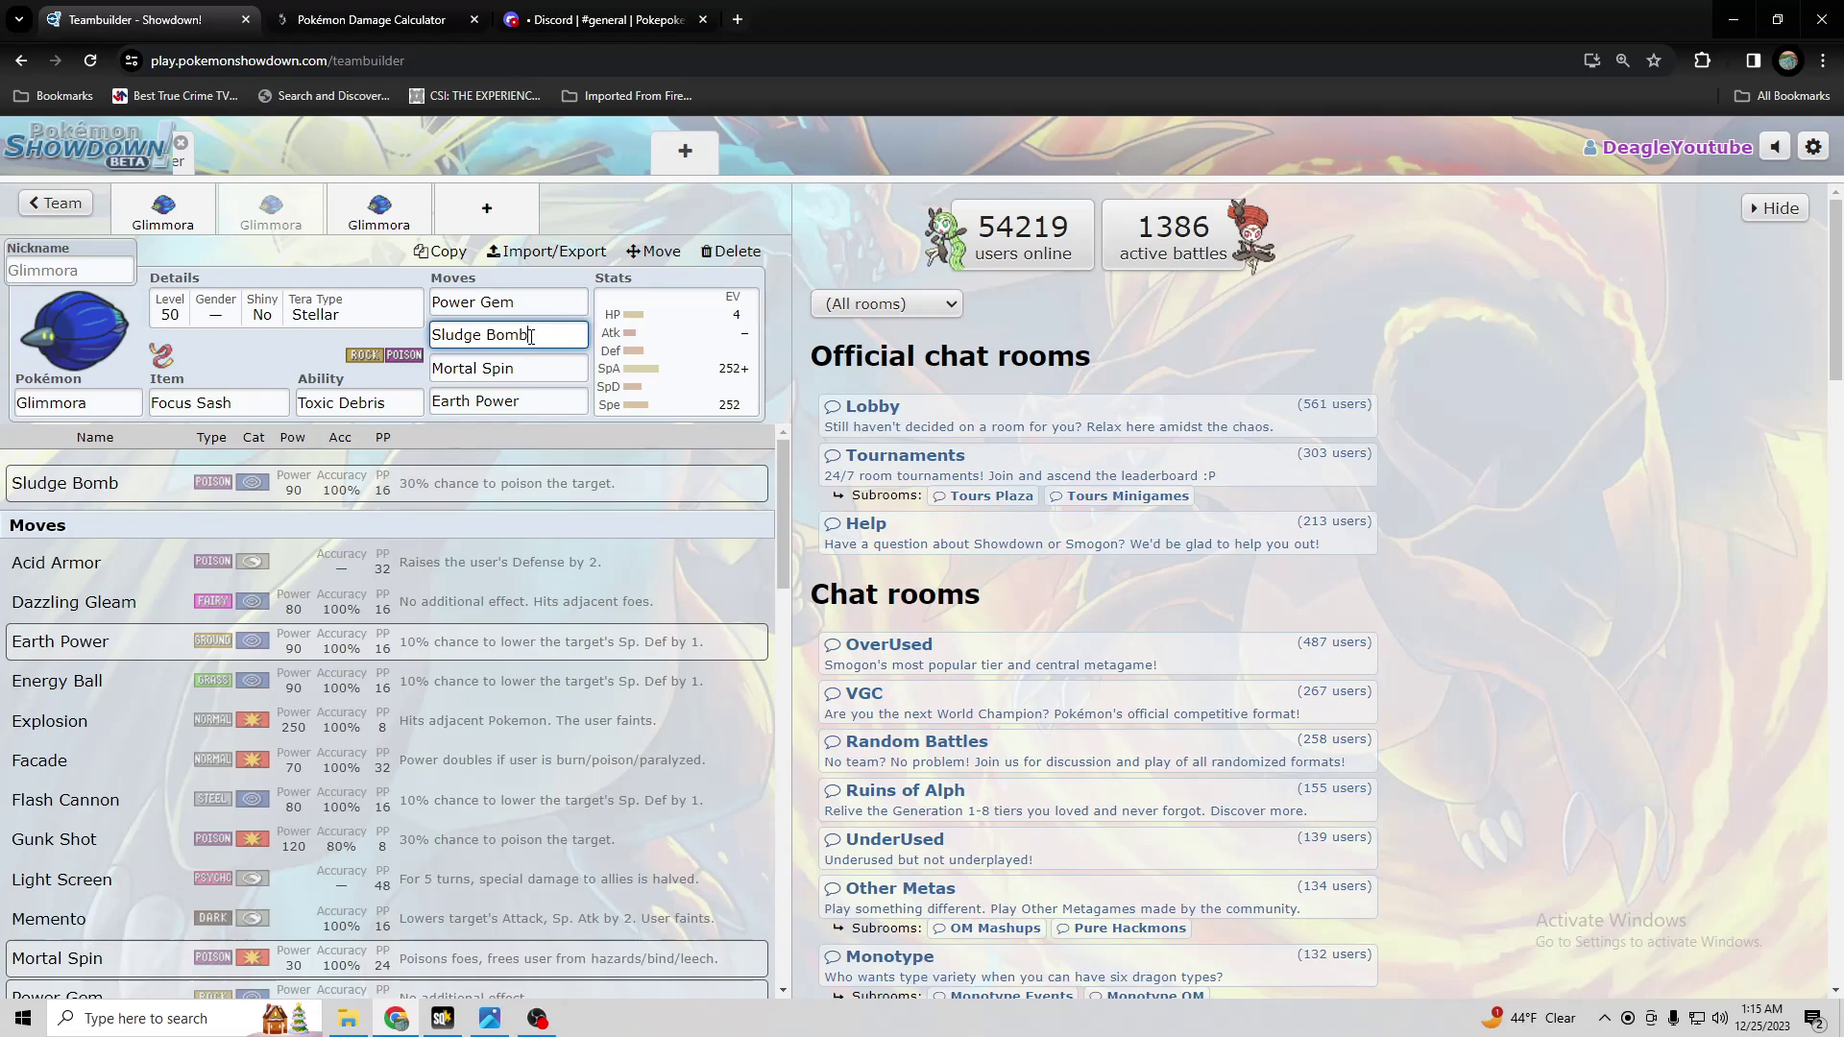
left_click(526, 401)
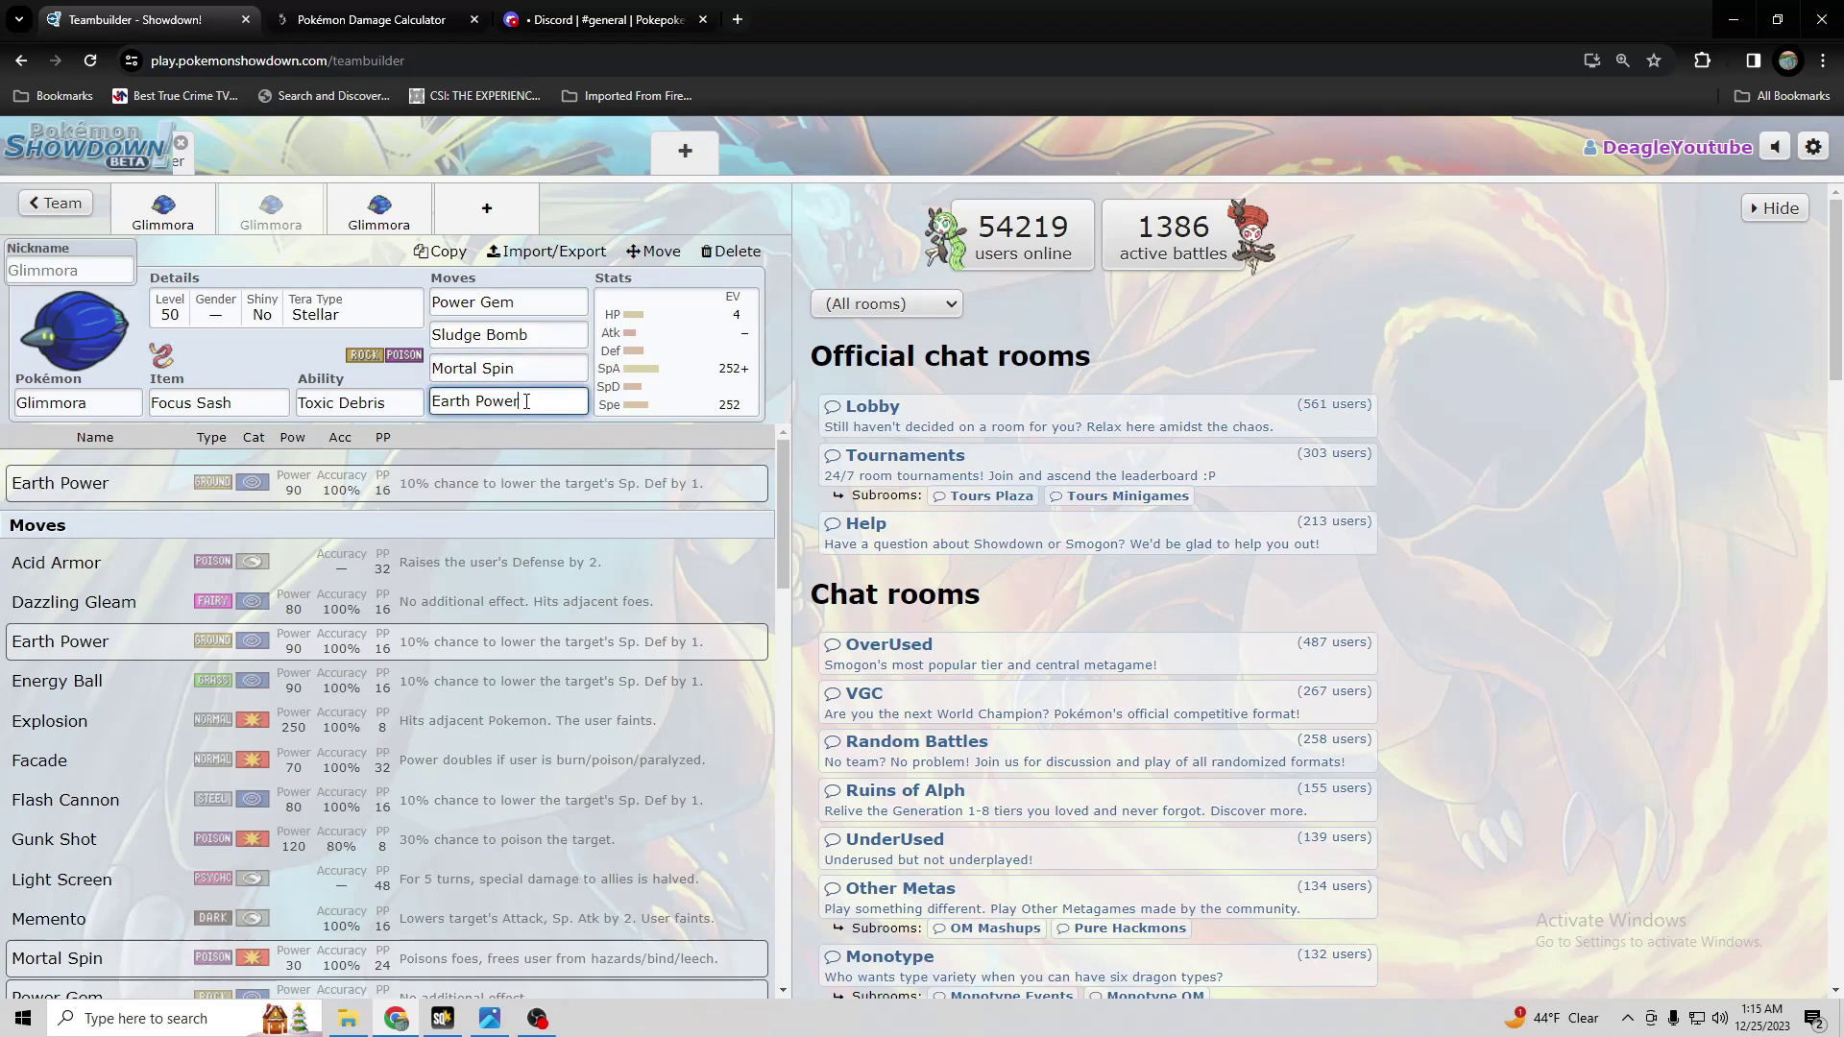
left_click(530, 336)
left_click(519, 403)
left_click(523, 363)
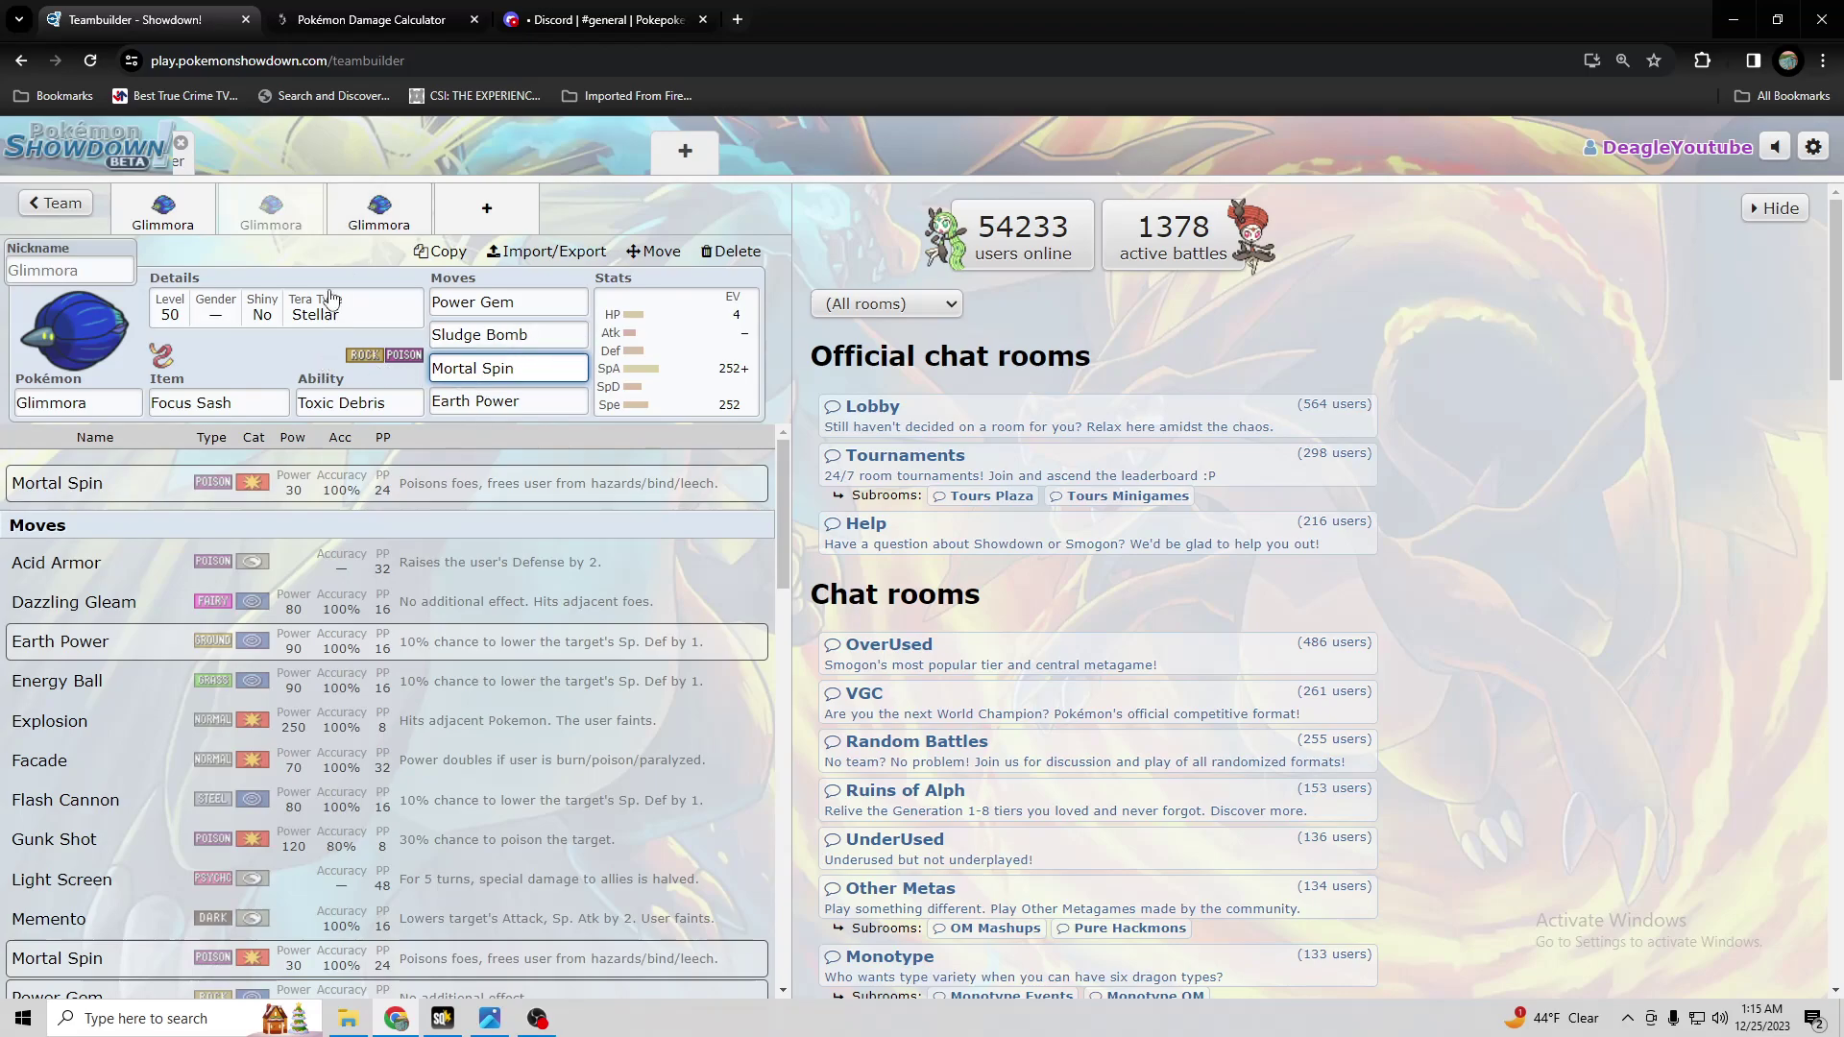
- Look over the Power Herb Glimmora set, then open the tier list image my-image (4).png
left_click(370, 218)
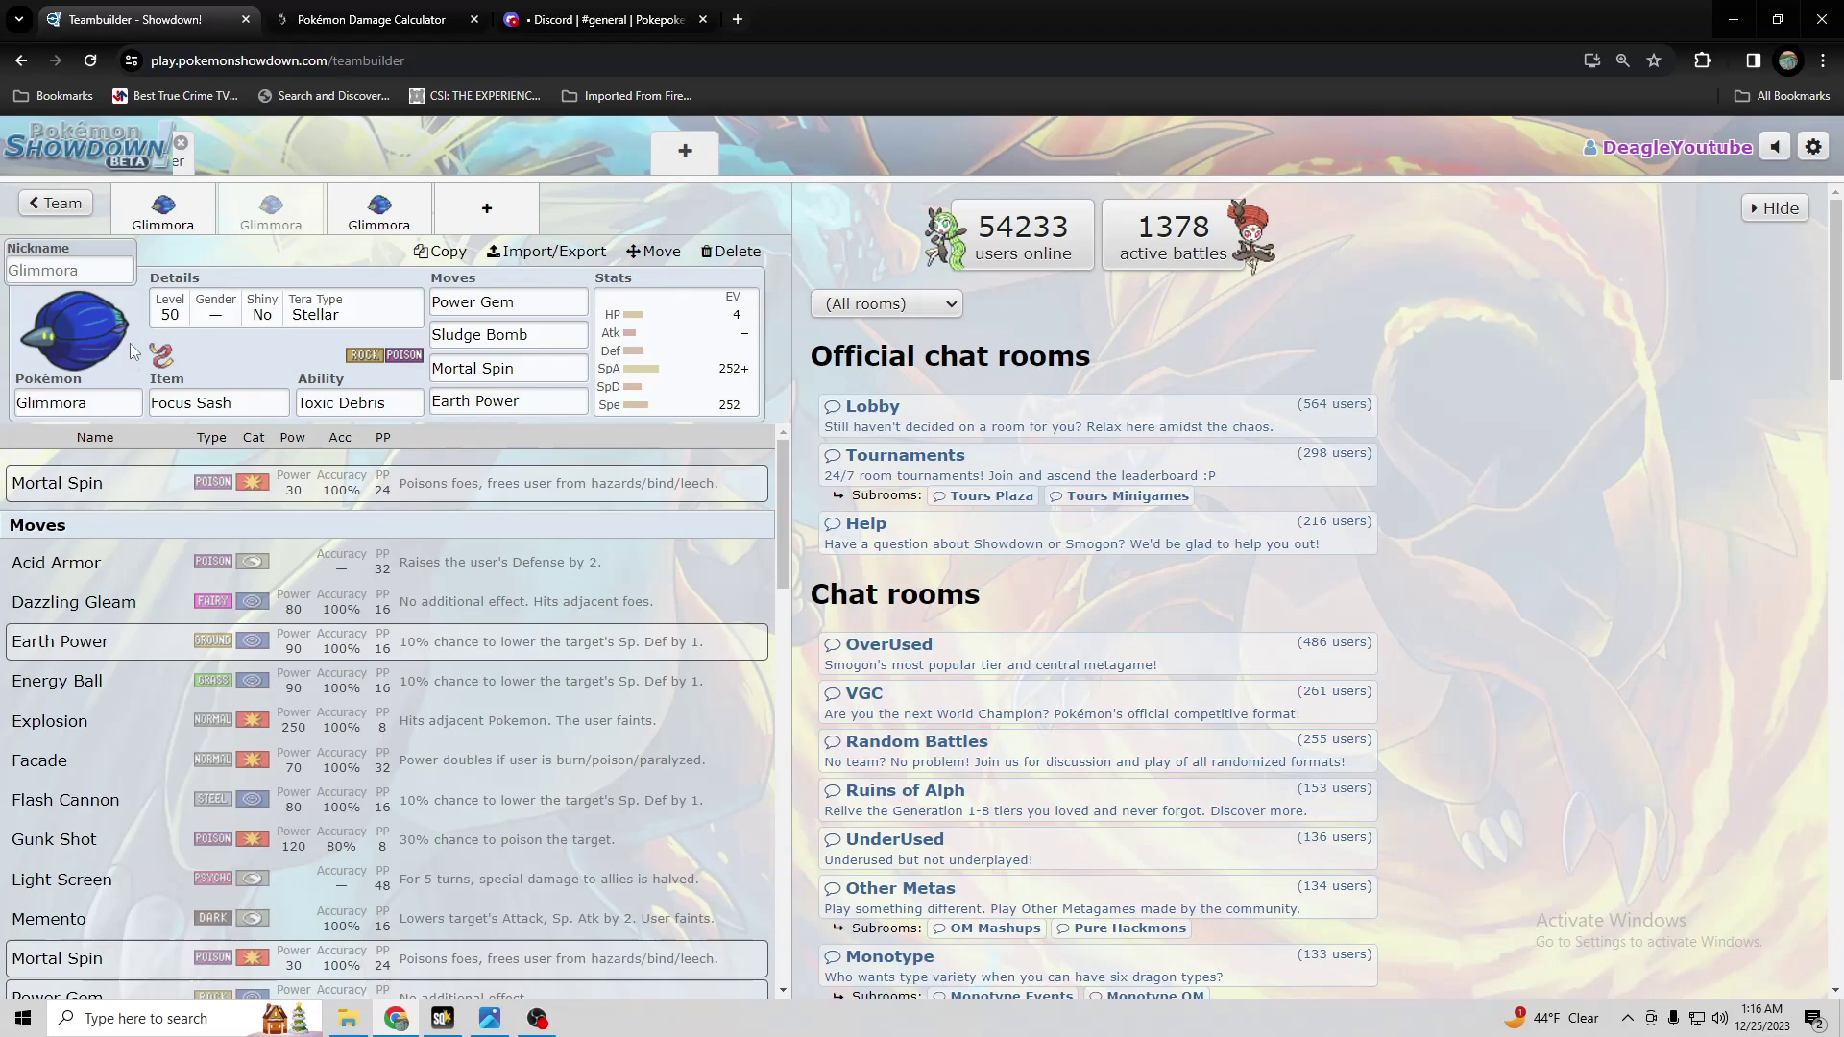
left_click(271, 209)
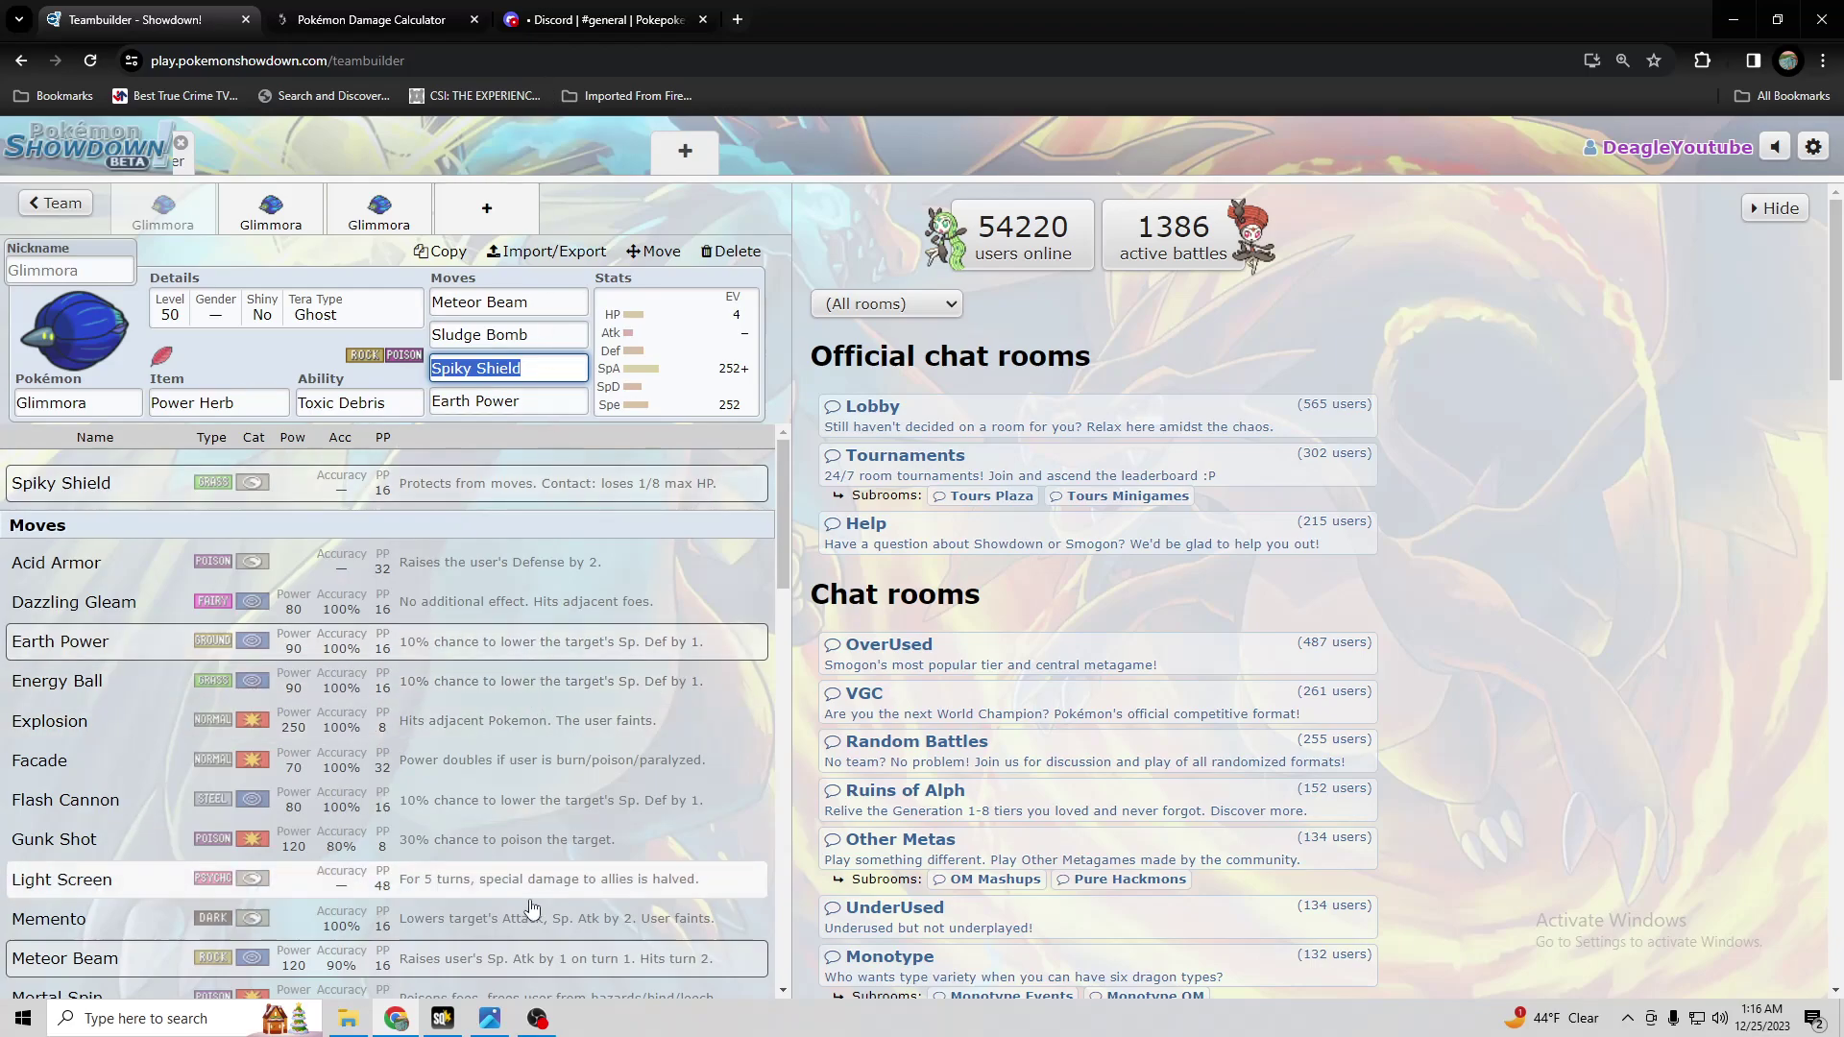
left_click(492, 1018)
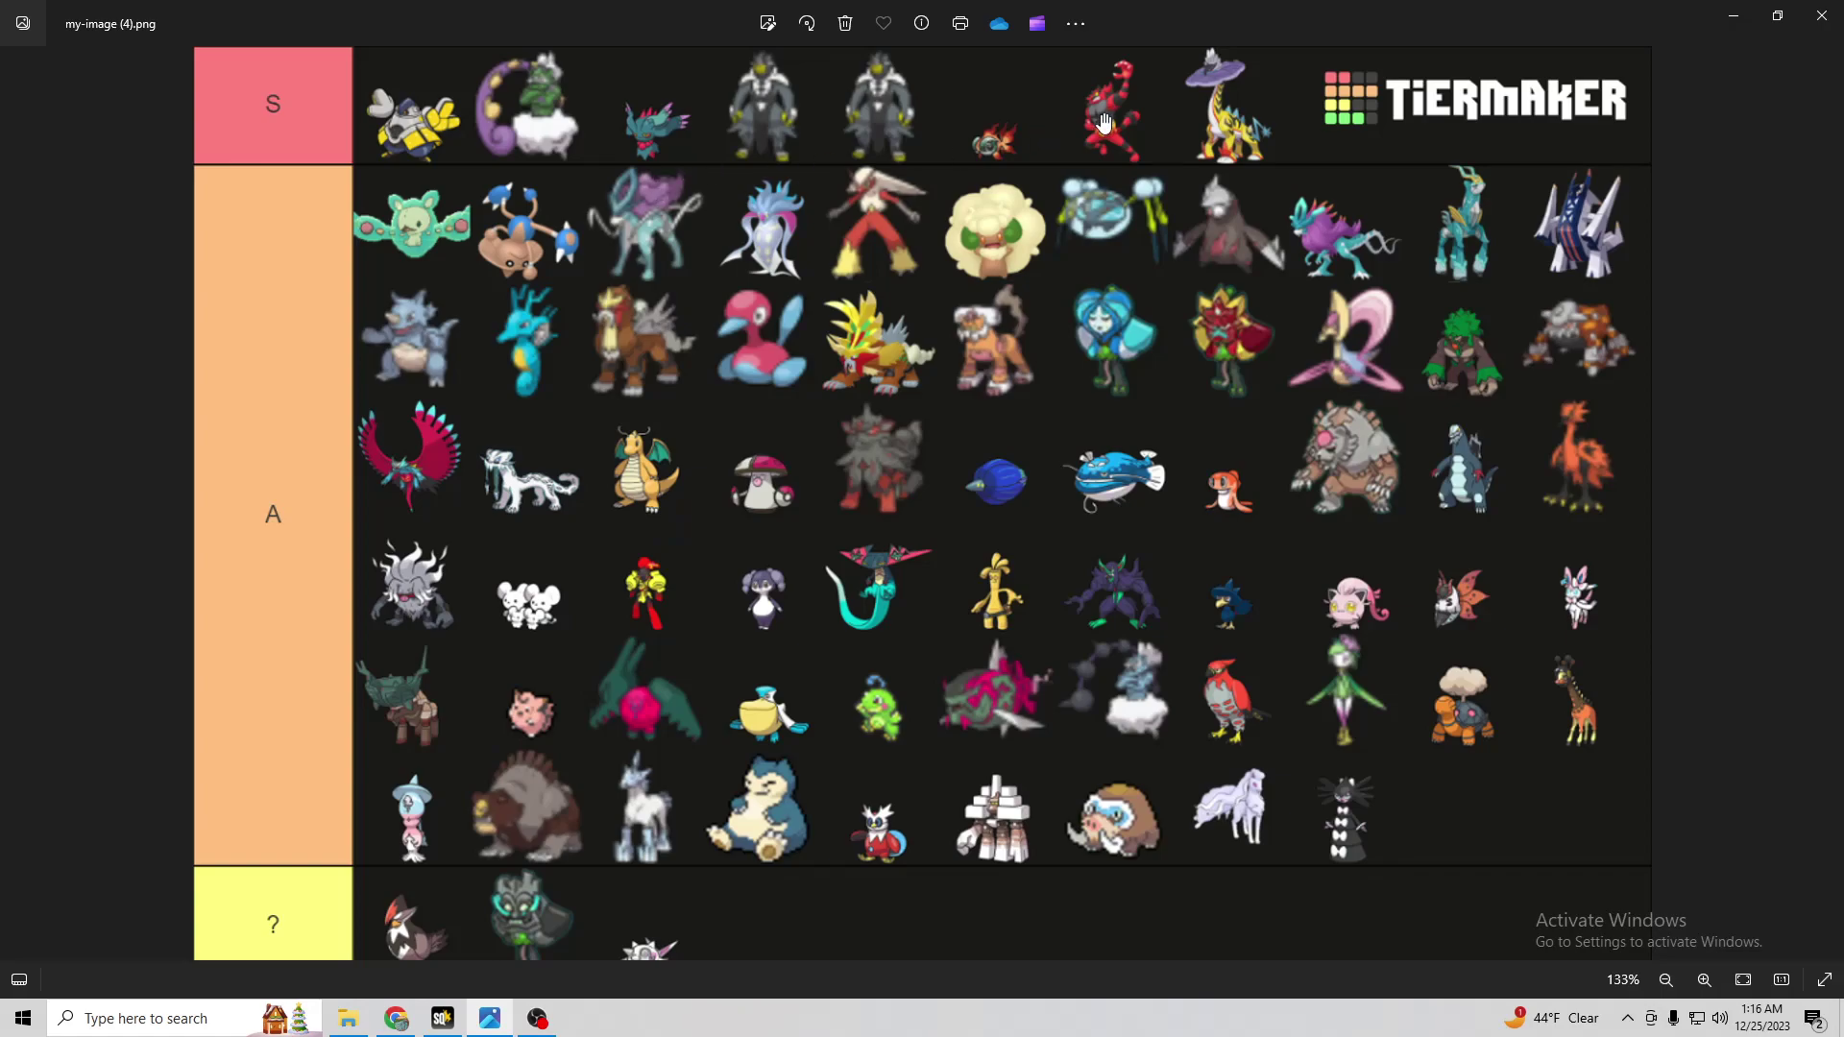
- Return to Chrome and open the Assault Vest Glimmora set with Tera Grass
left_click(396, 1018)
left_click(400, 225)
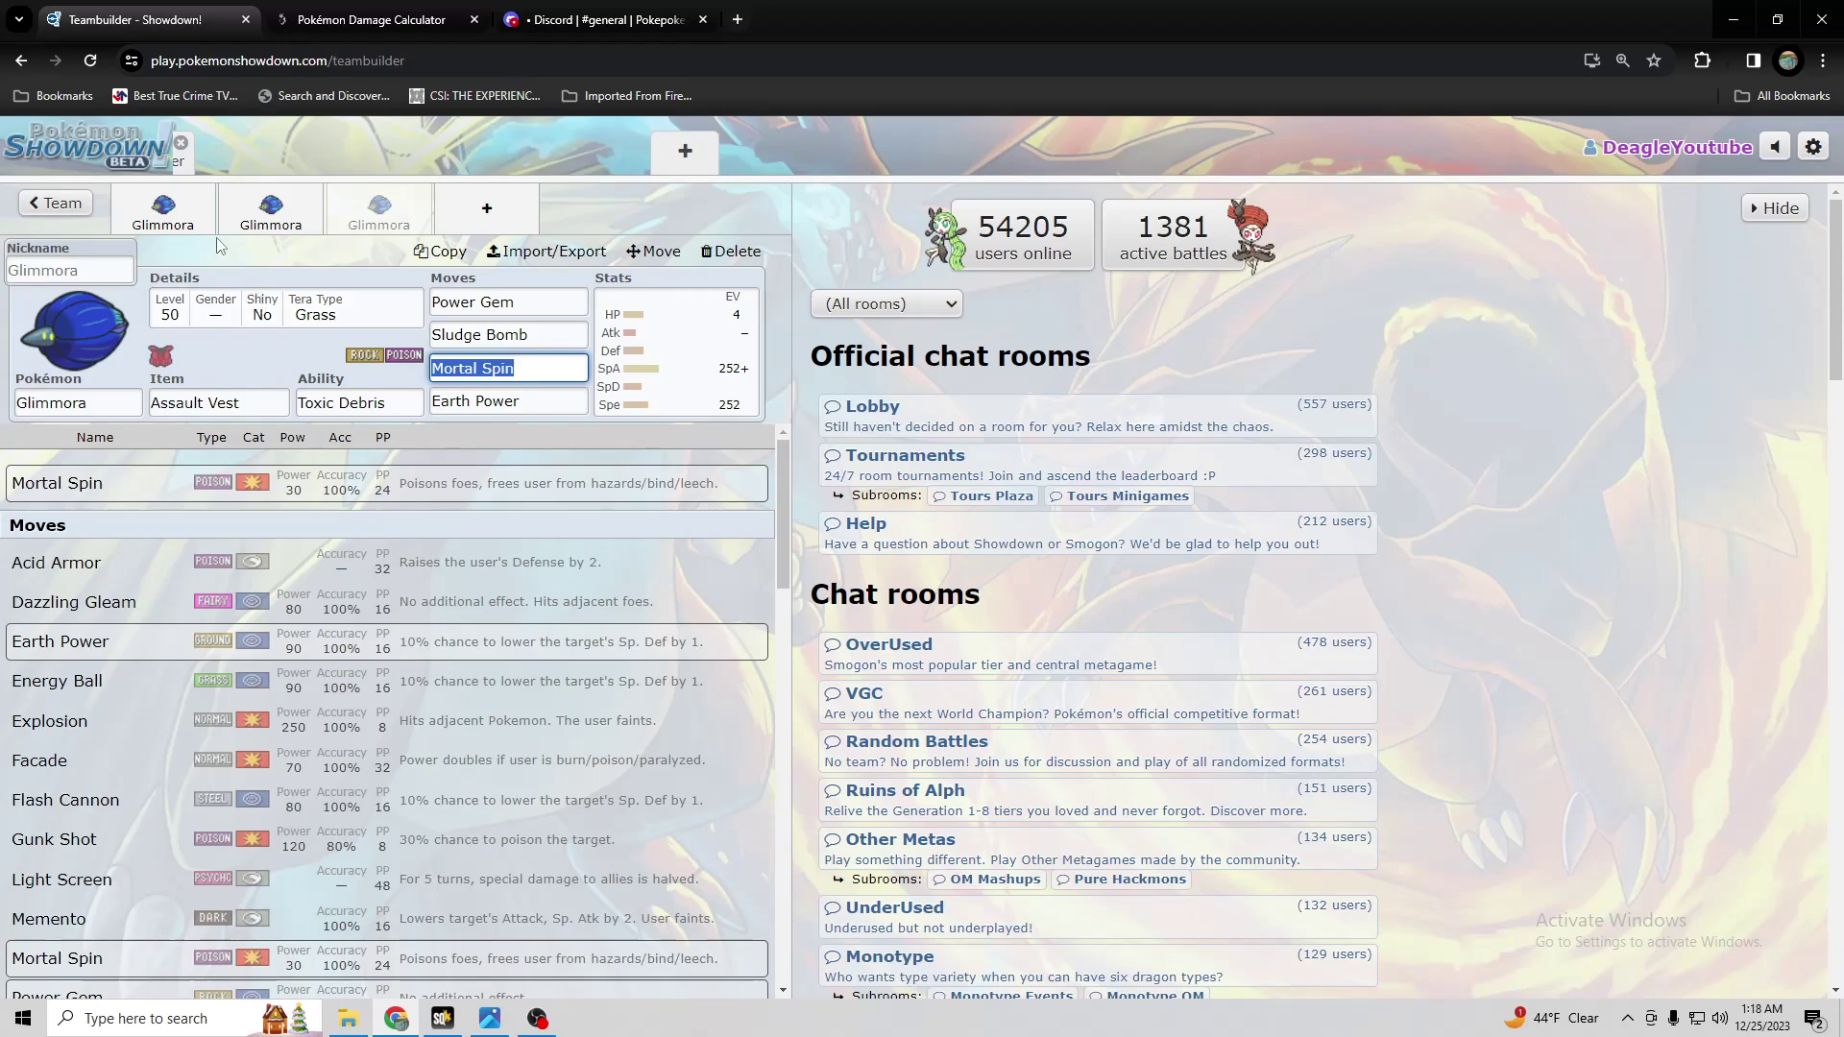
- Open the Power Herb Glimmora set and inspect its Meteor Beam and Spiky Shield moves
left_click(207, 229)
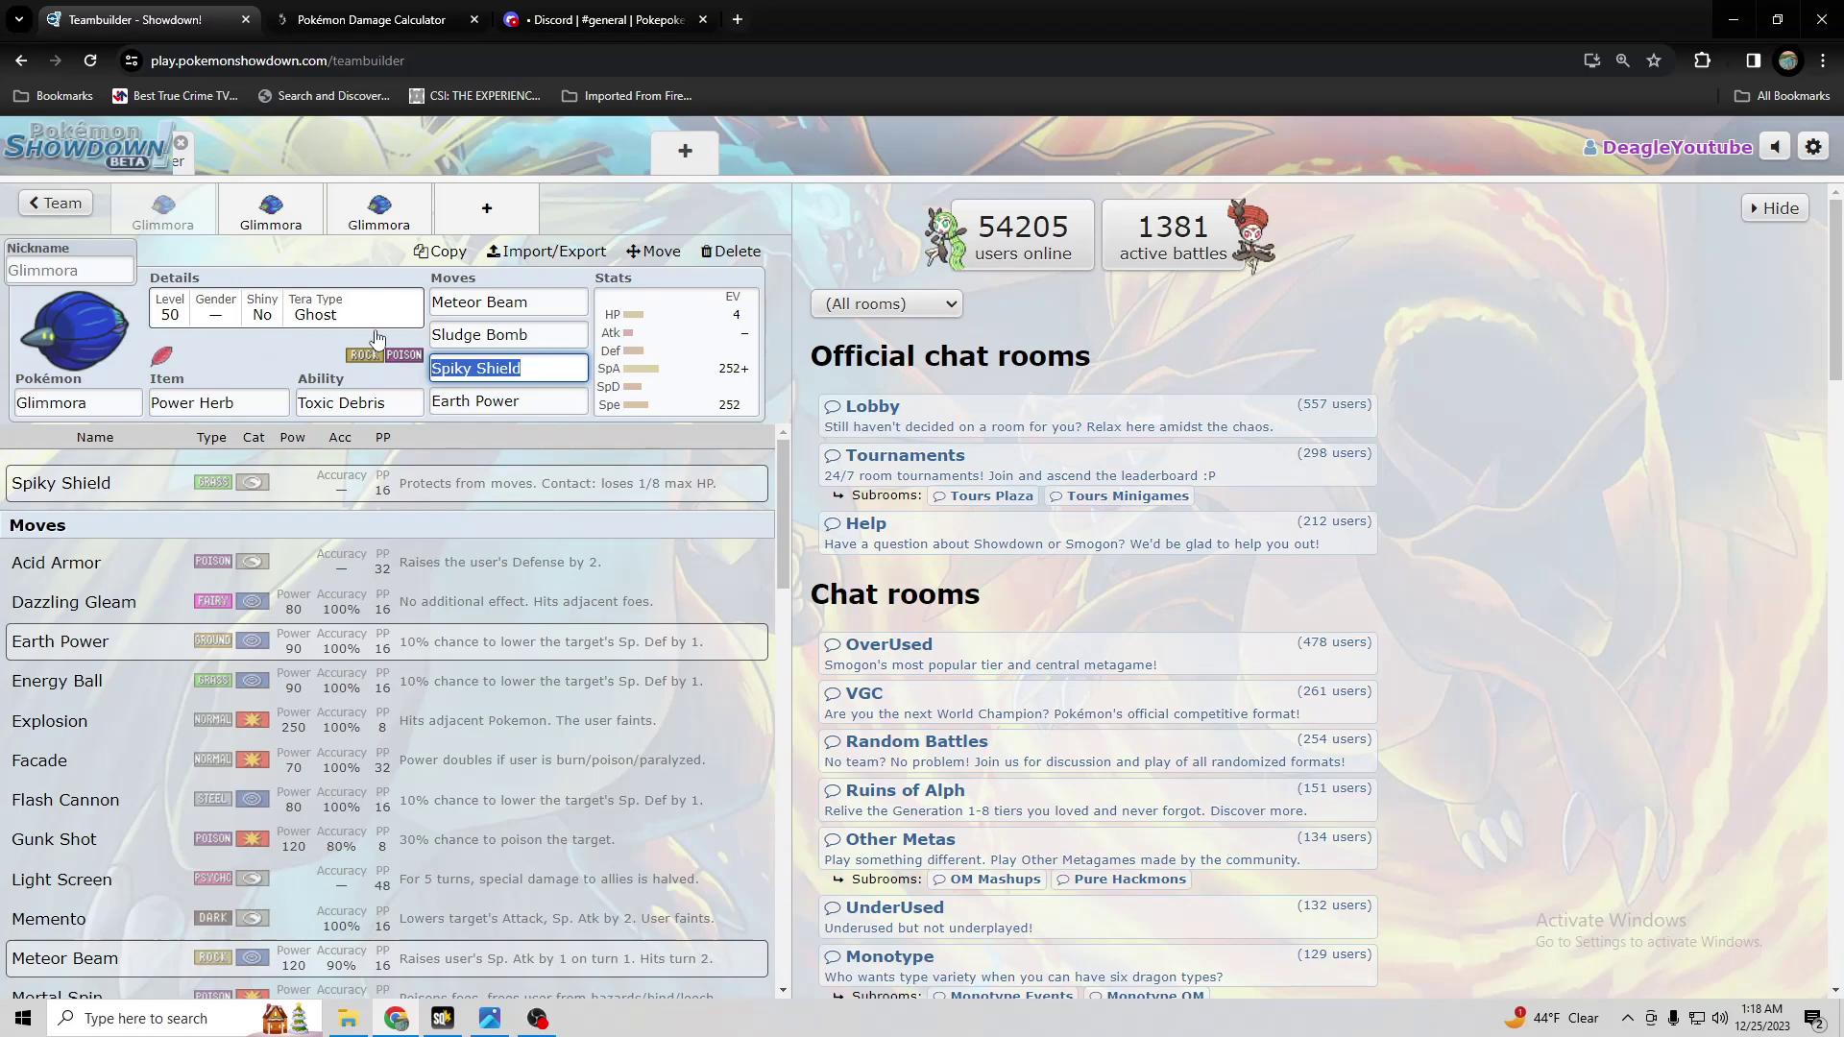
left_click(551, 300)
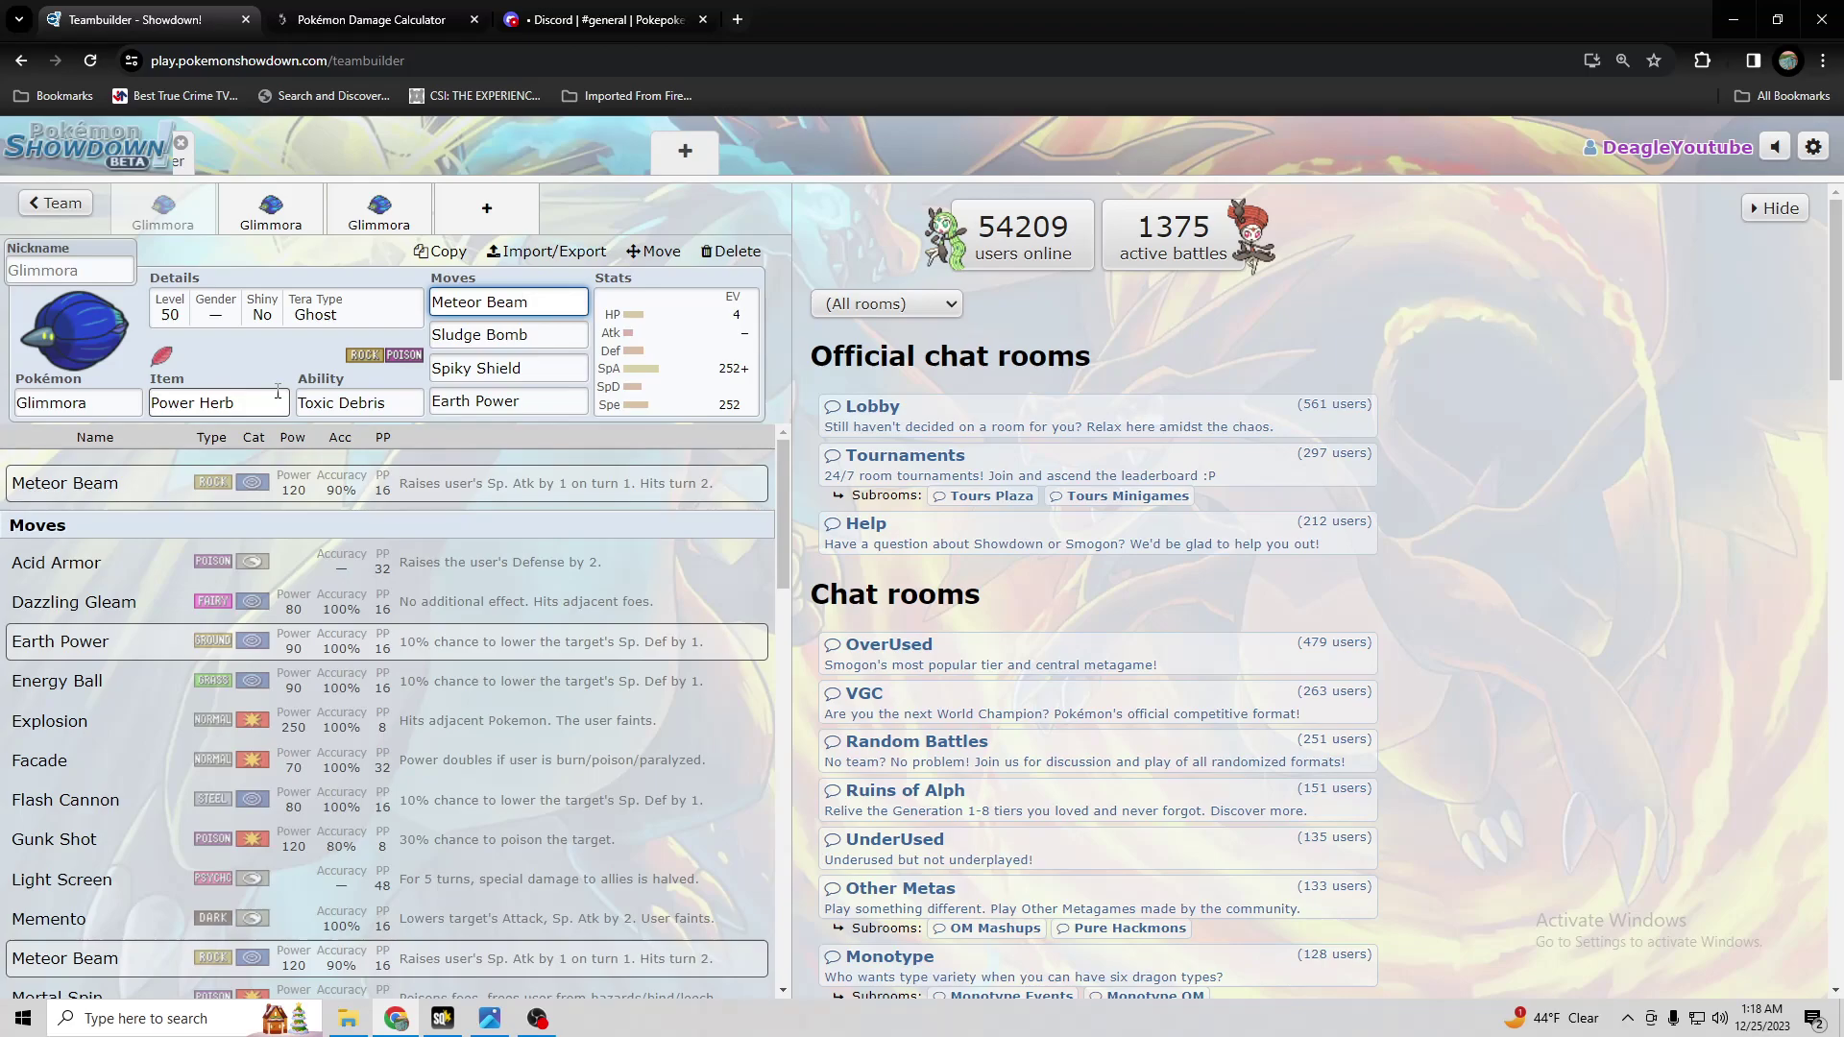
left_click(519, 369)
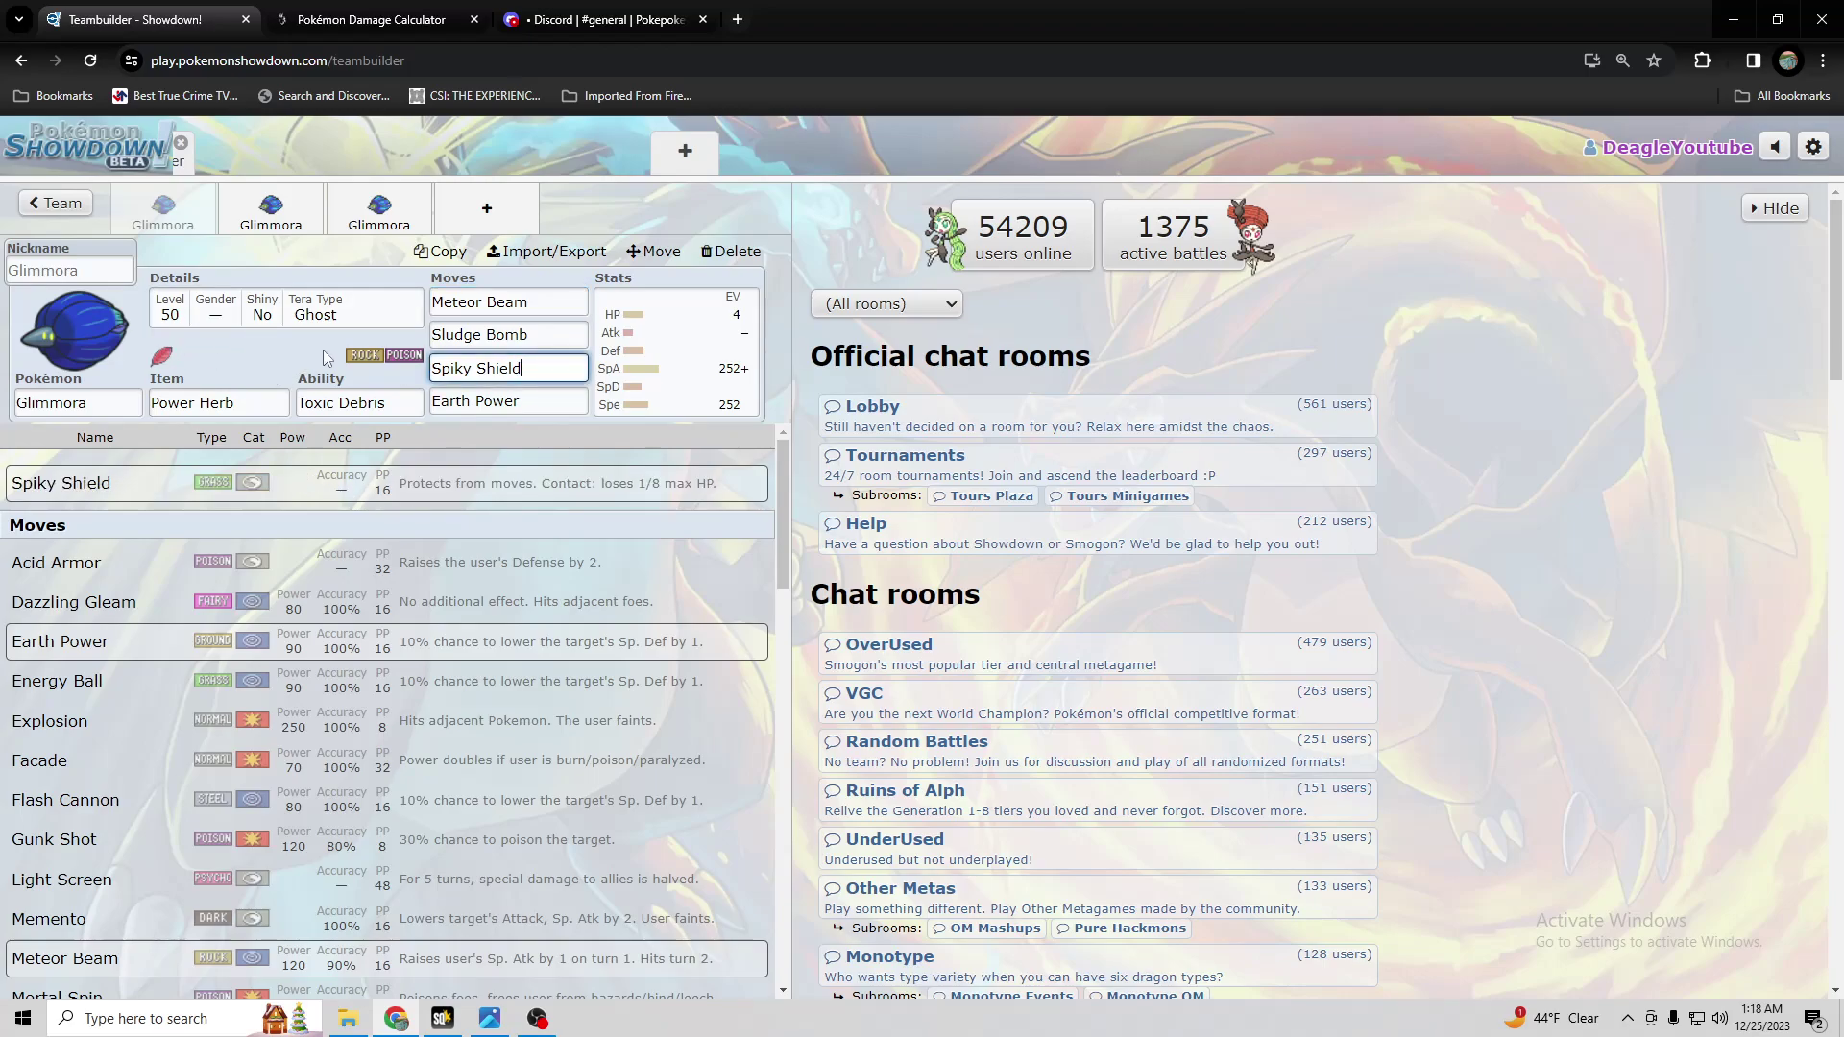
left_click(490, 1018)
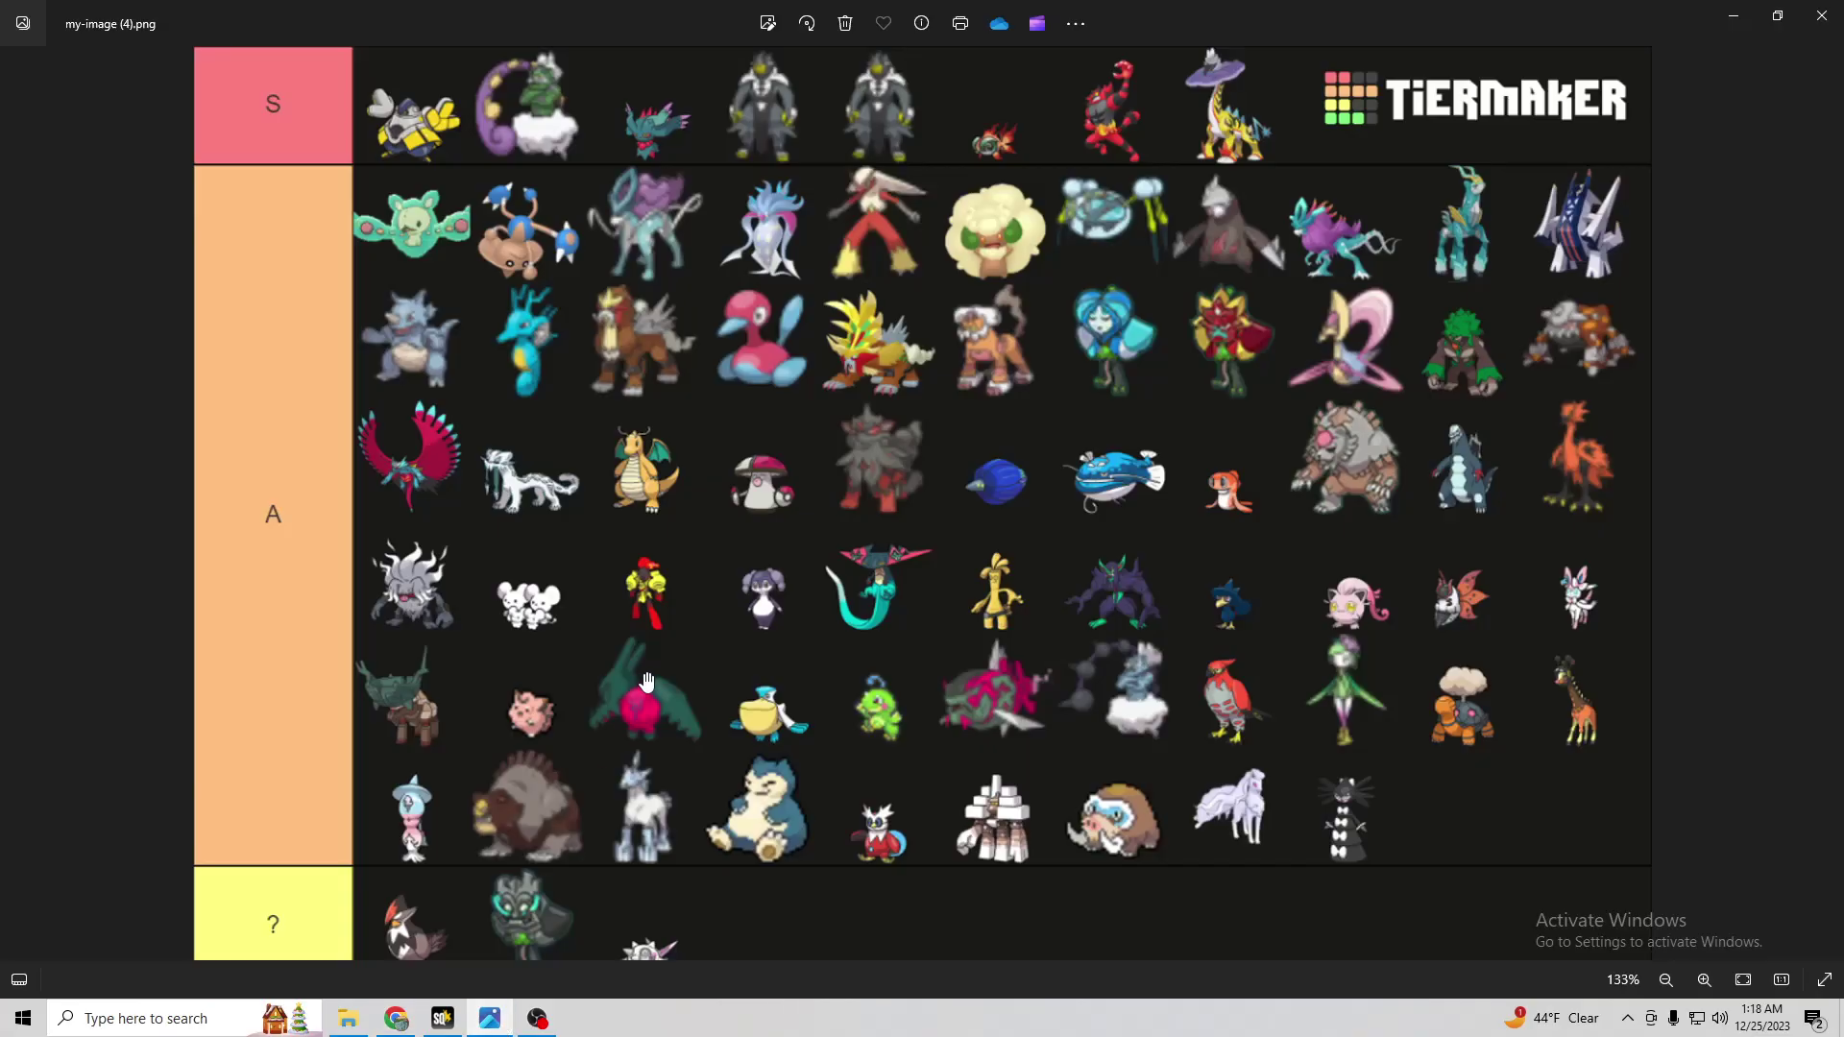